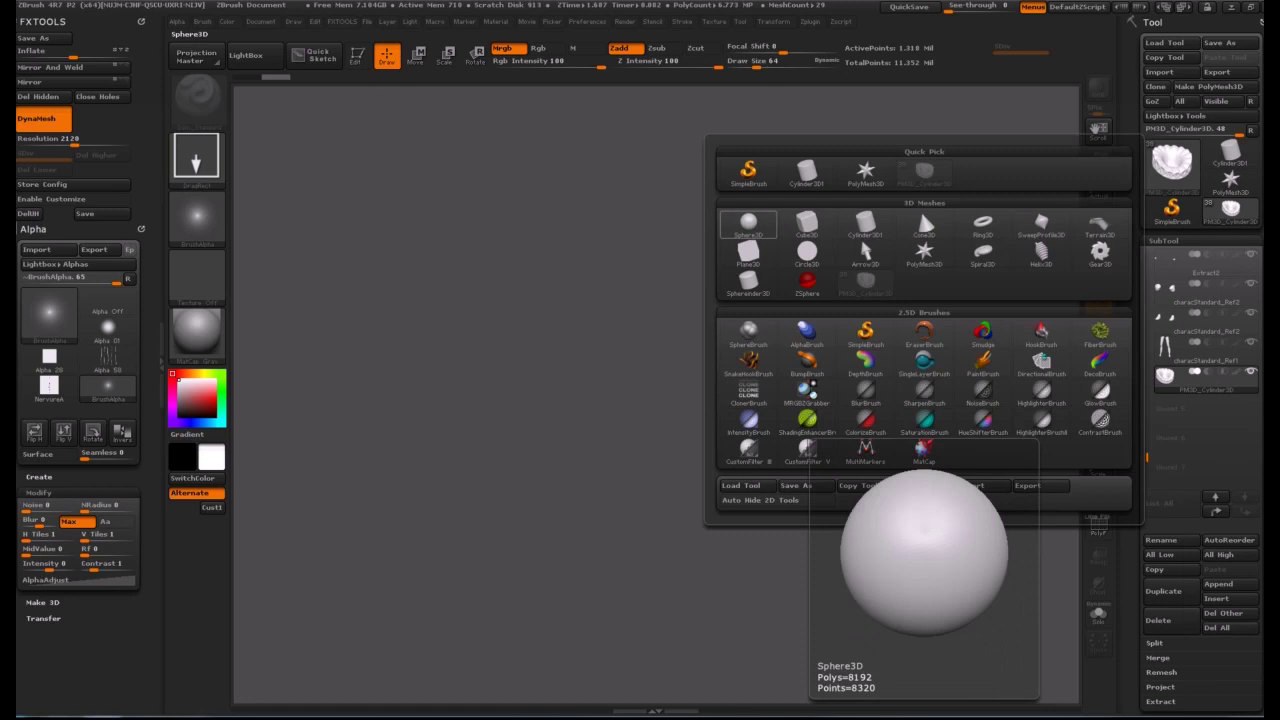
Place a Sphere3D in the centre of the canvas in Edit mode and turn on the floor grid and perspective view.
left_click(748, 226)
left_click_drag(645, 367, 645, 442)
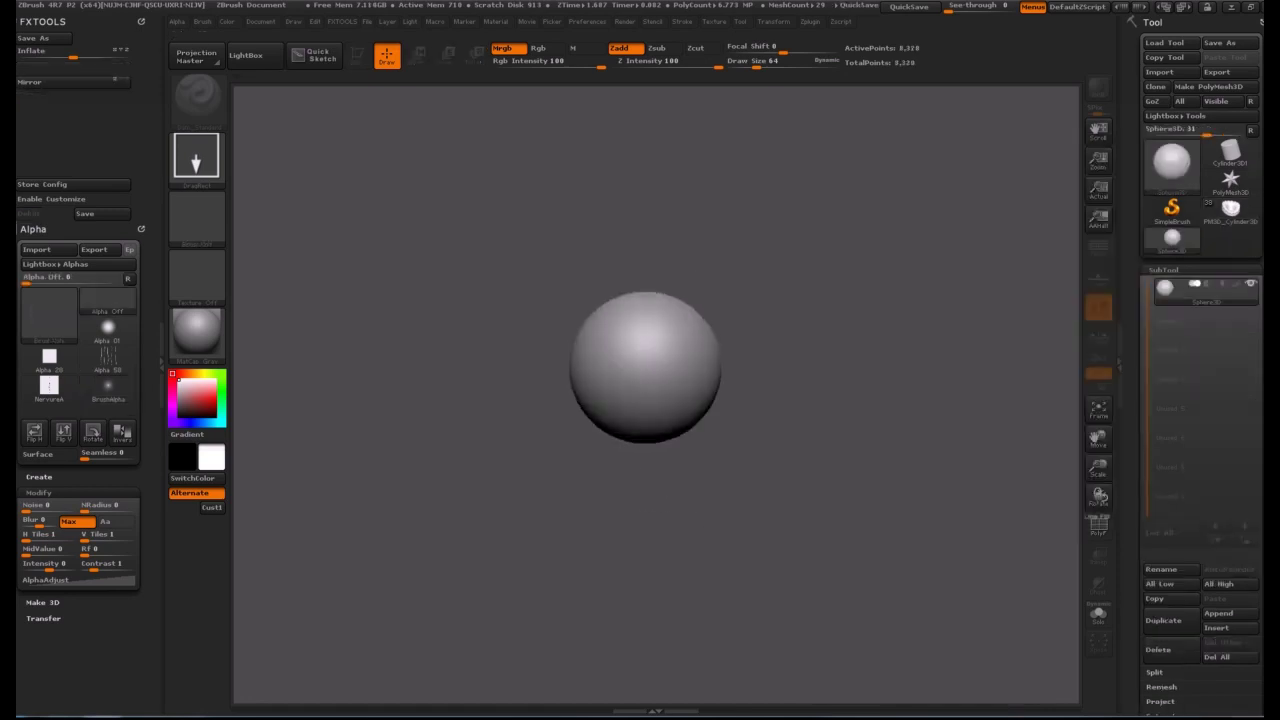
key("t")
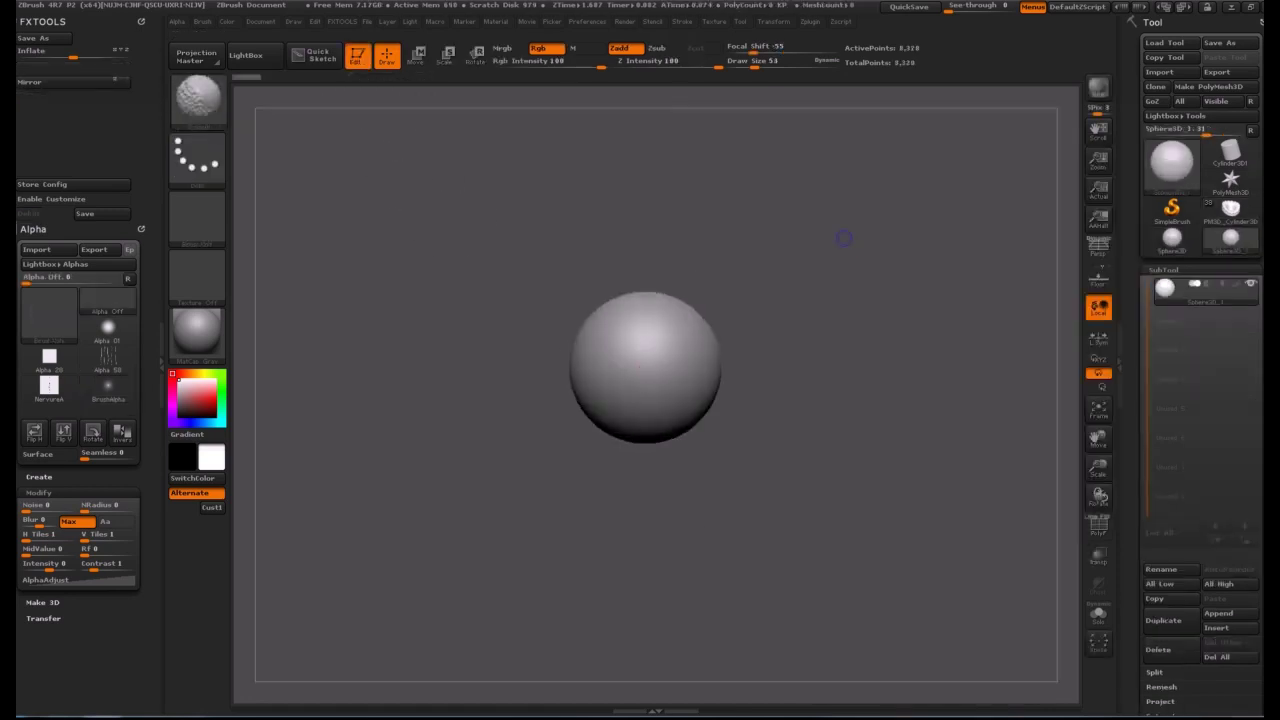
left_click(1098, 280)
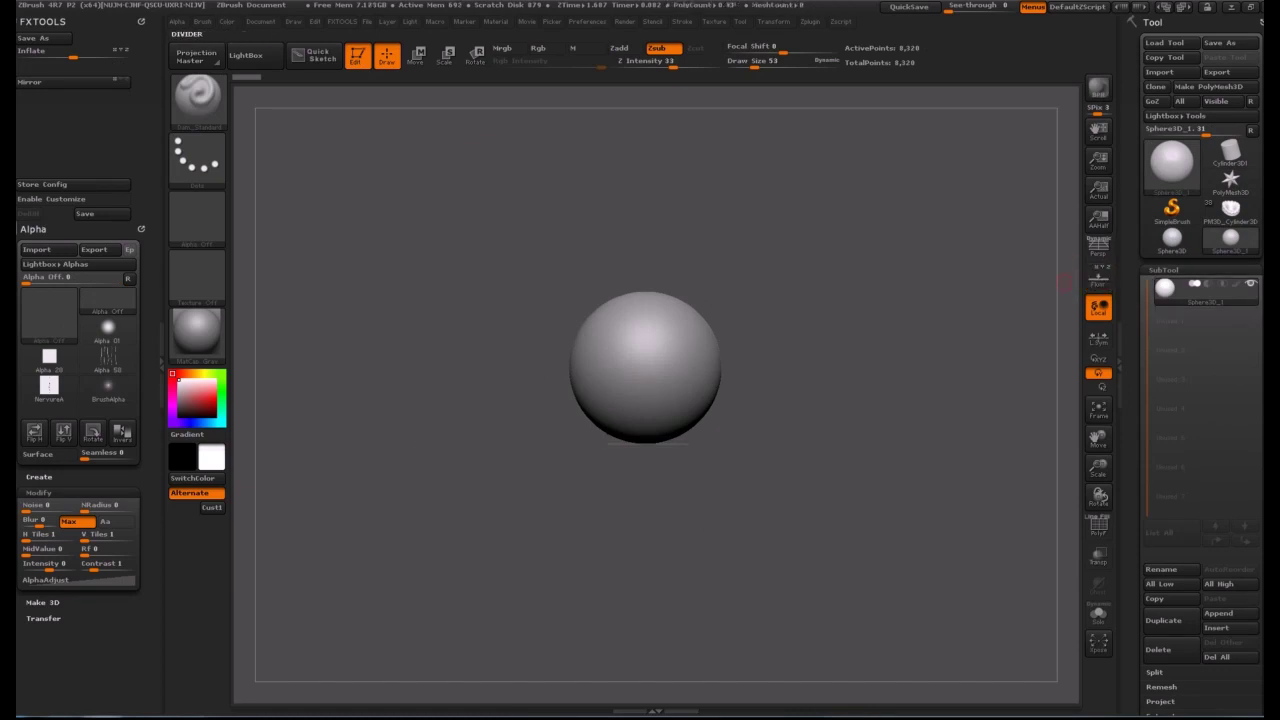
left_click(1098, 248)
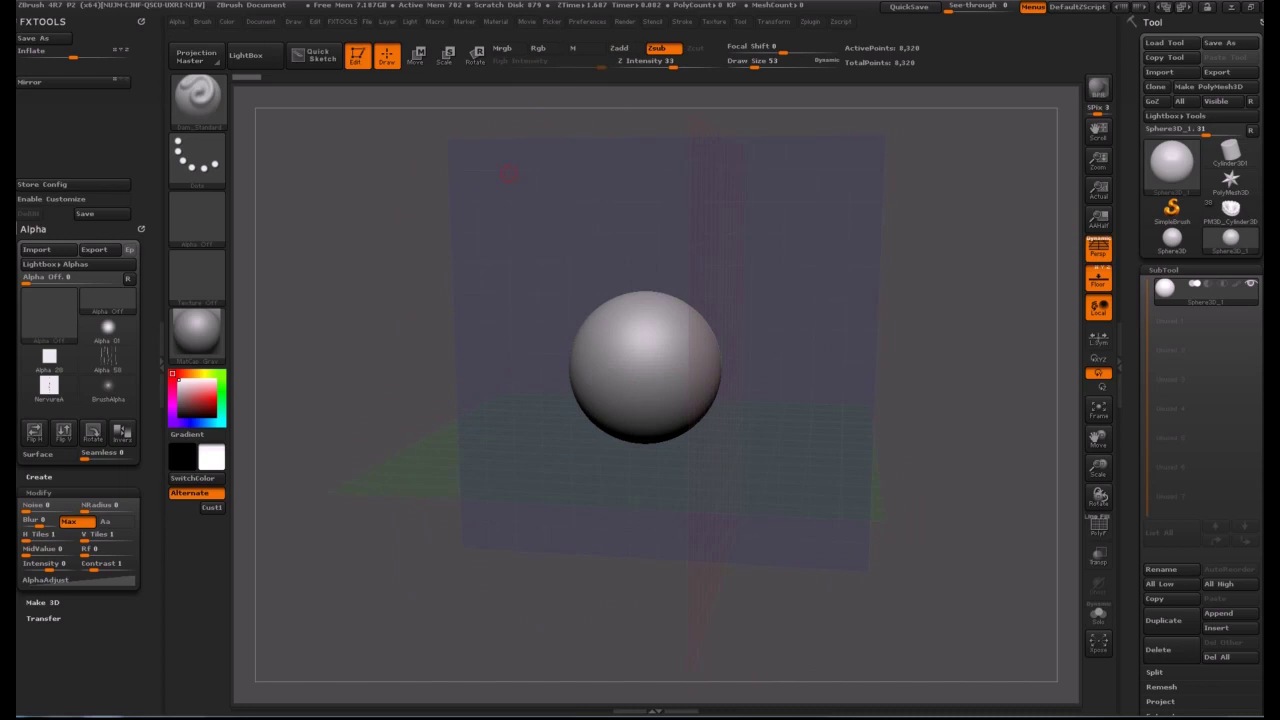
Append the crossbow OBJ file to the sphere tool with SubTool Master's MultiAppend and make the crossbow the active subtool.
left_click(810, 21)
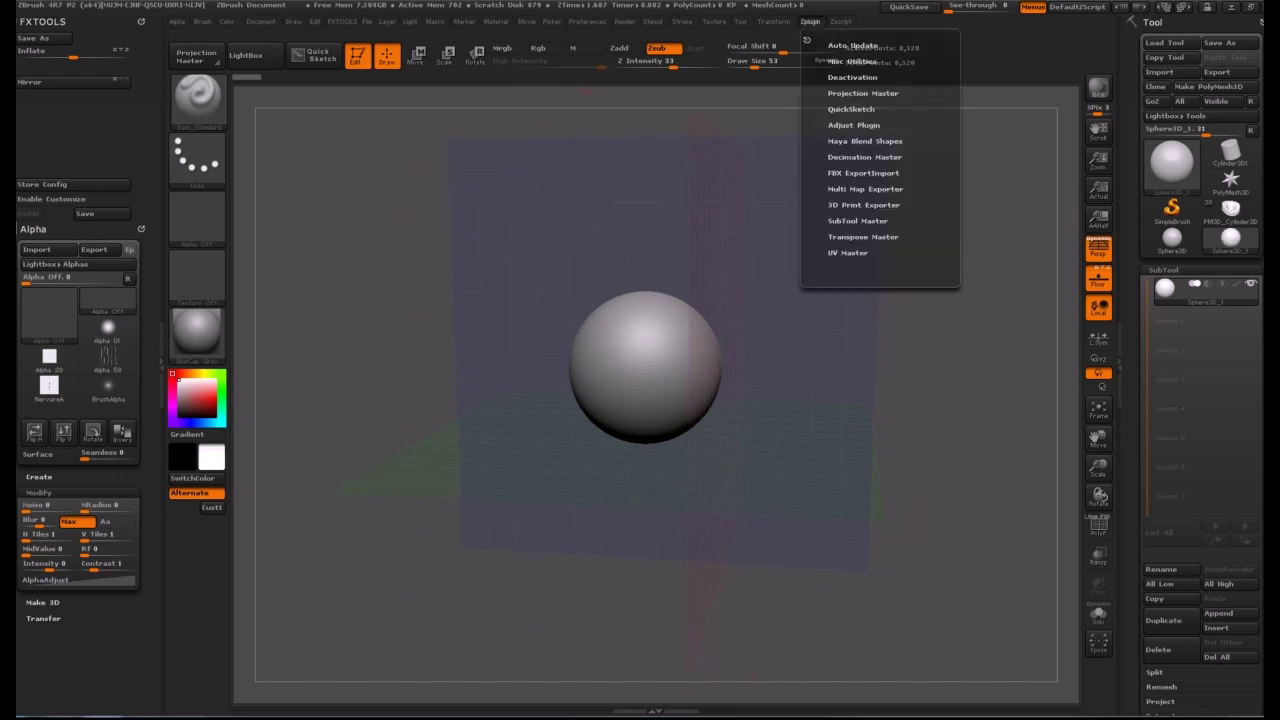
left_click(857, 220)
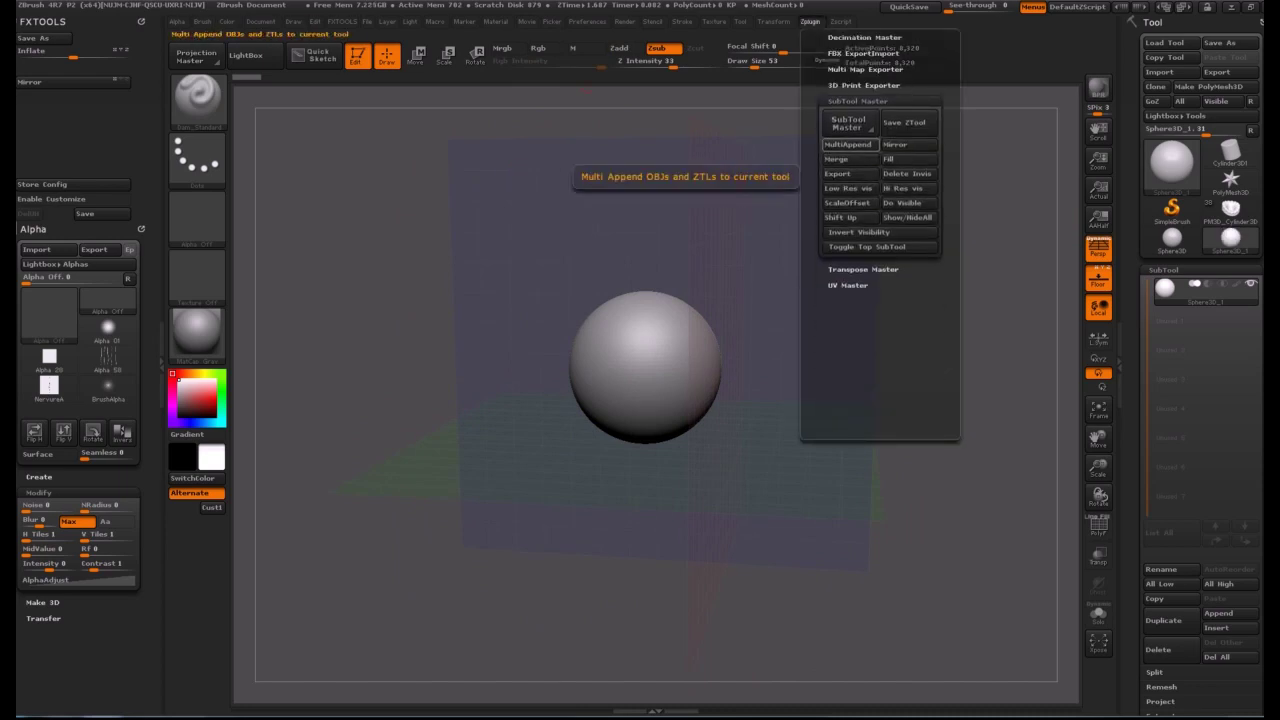
left_click(847, 144)
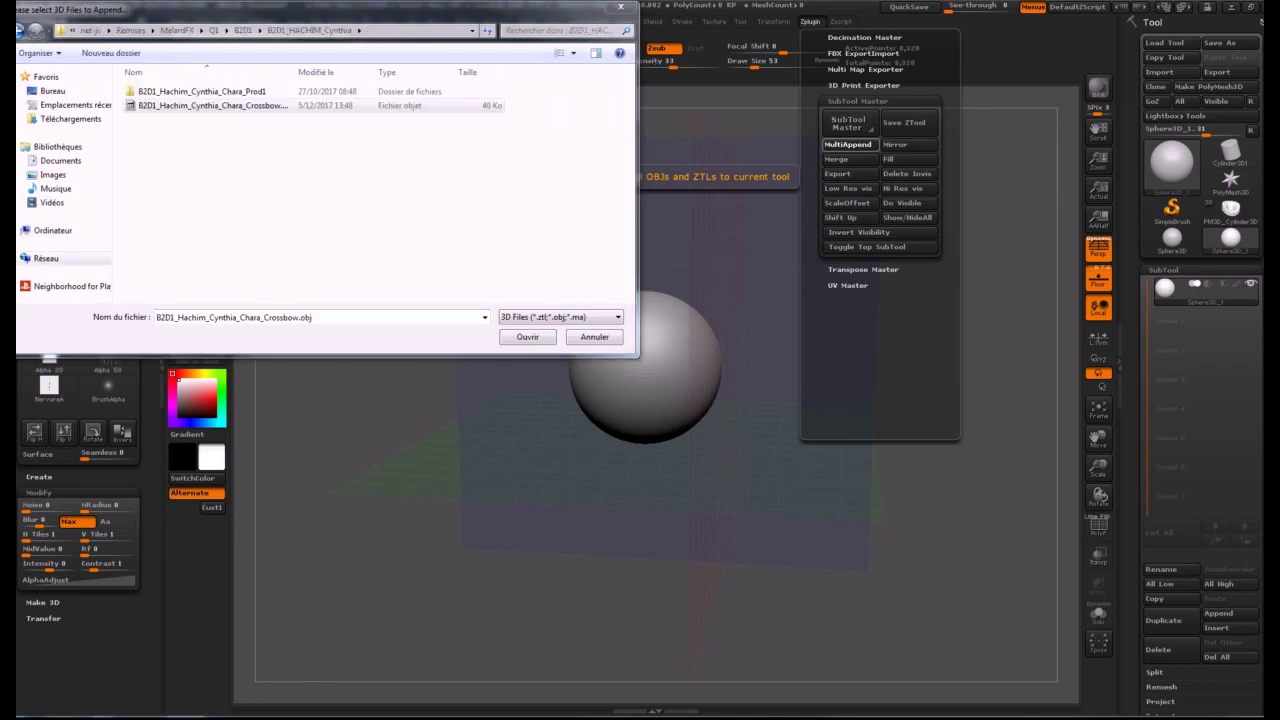
double_click(213, 105)
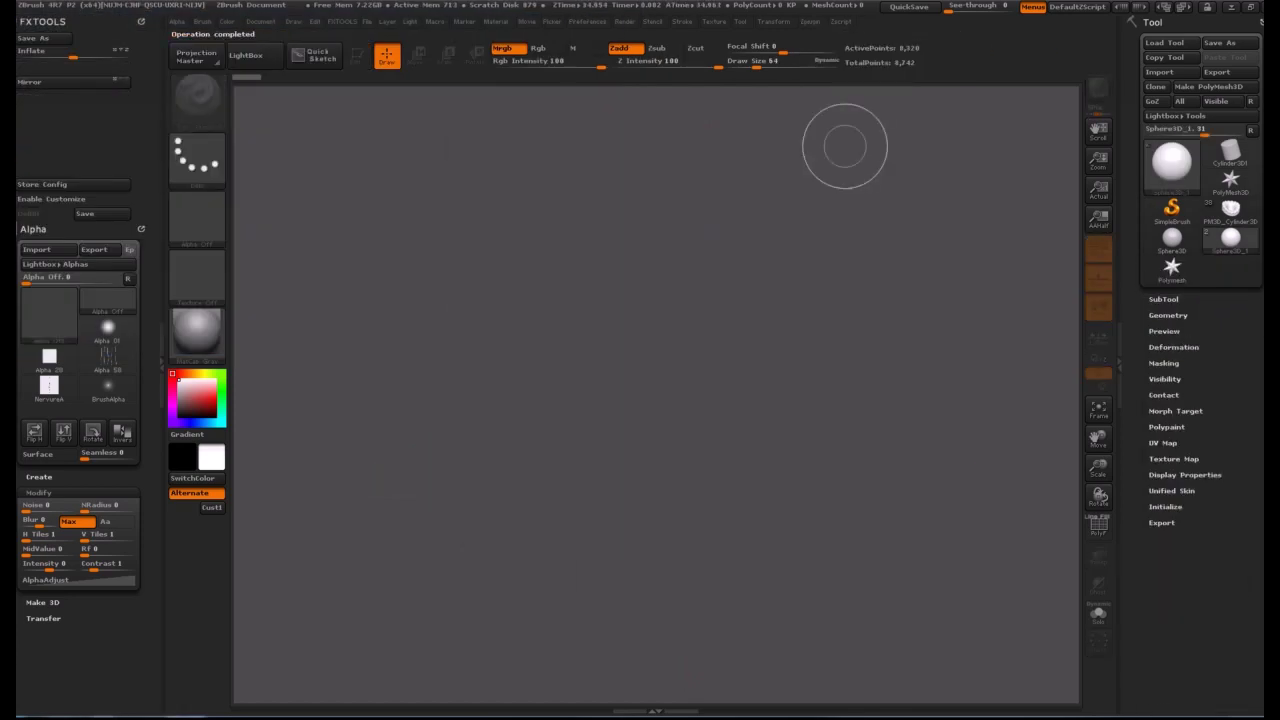
left_click(1163, 299)
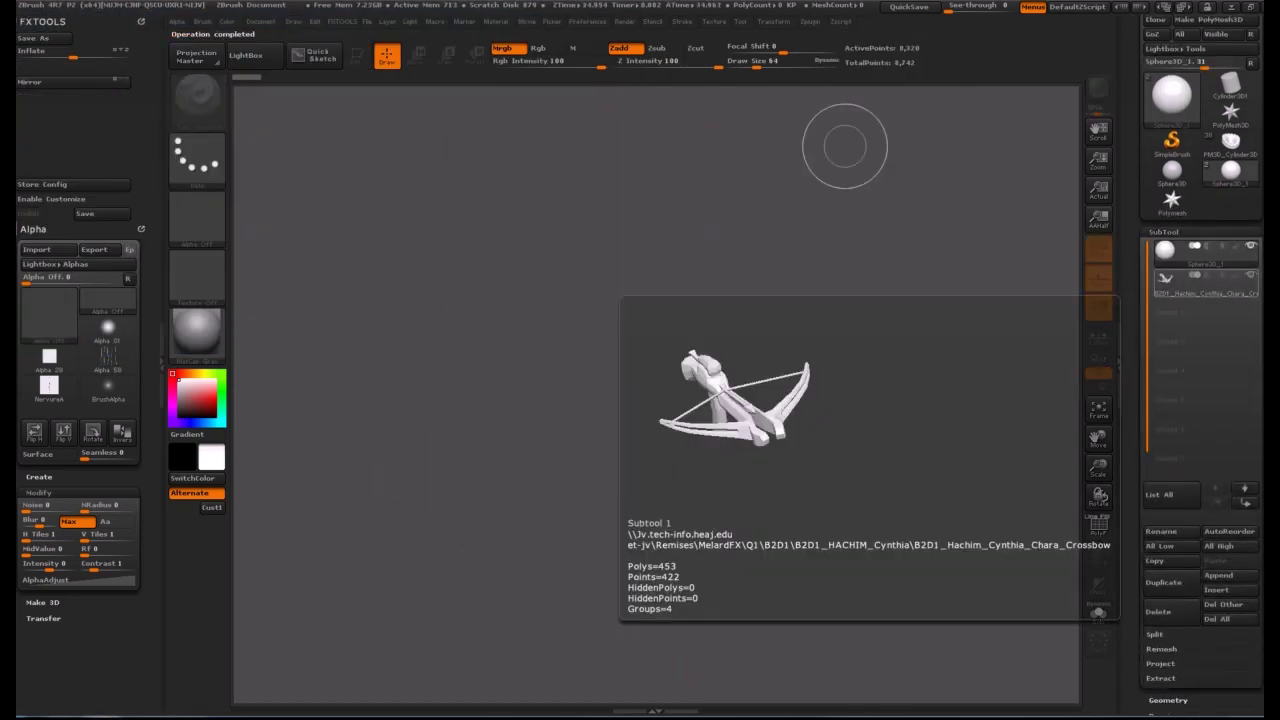
left_click(1195, 278)
mouse_move(1200, 252)
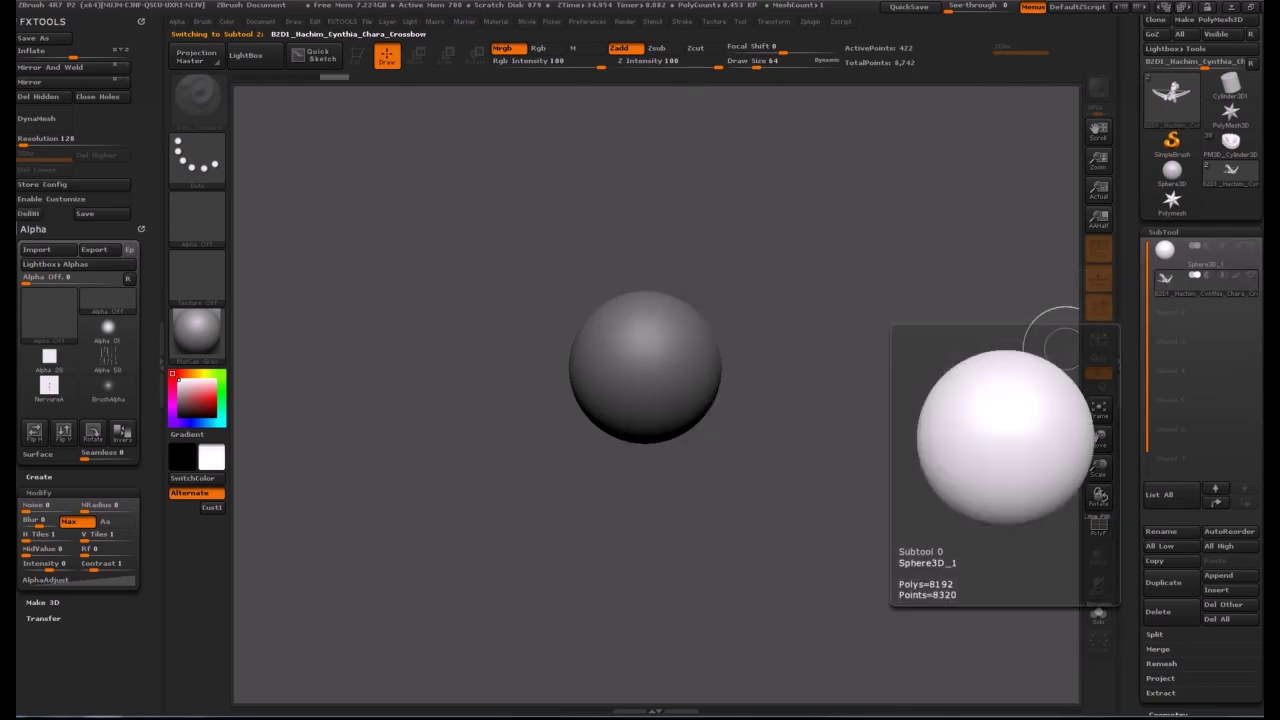
mouse_move(1200, 282)
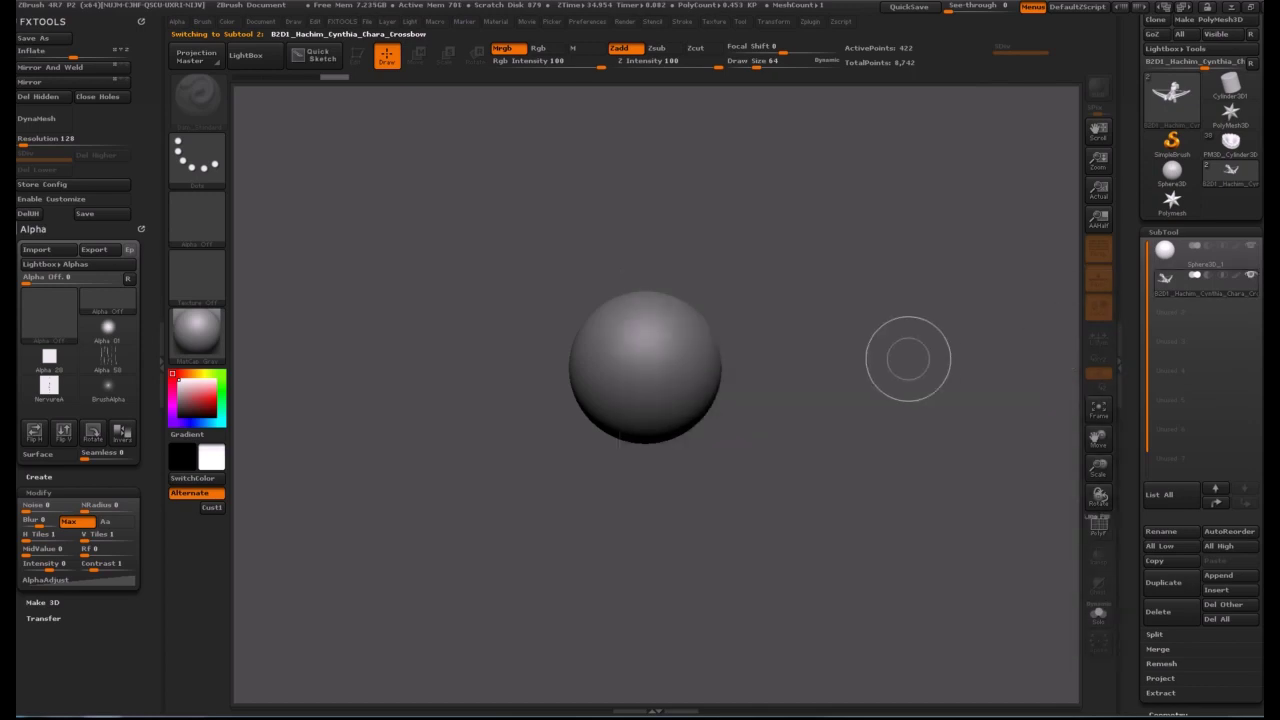
left_click_drag(912, 362, 910, 292)
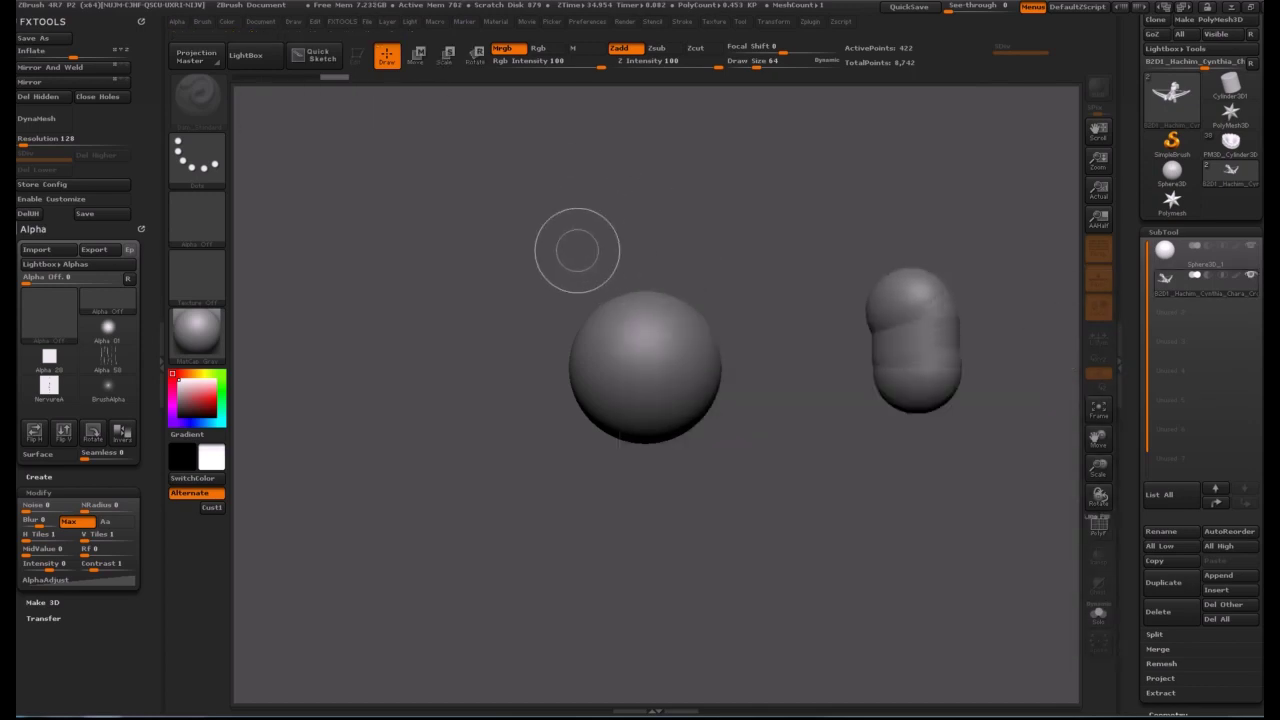
key("ctrl+n")
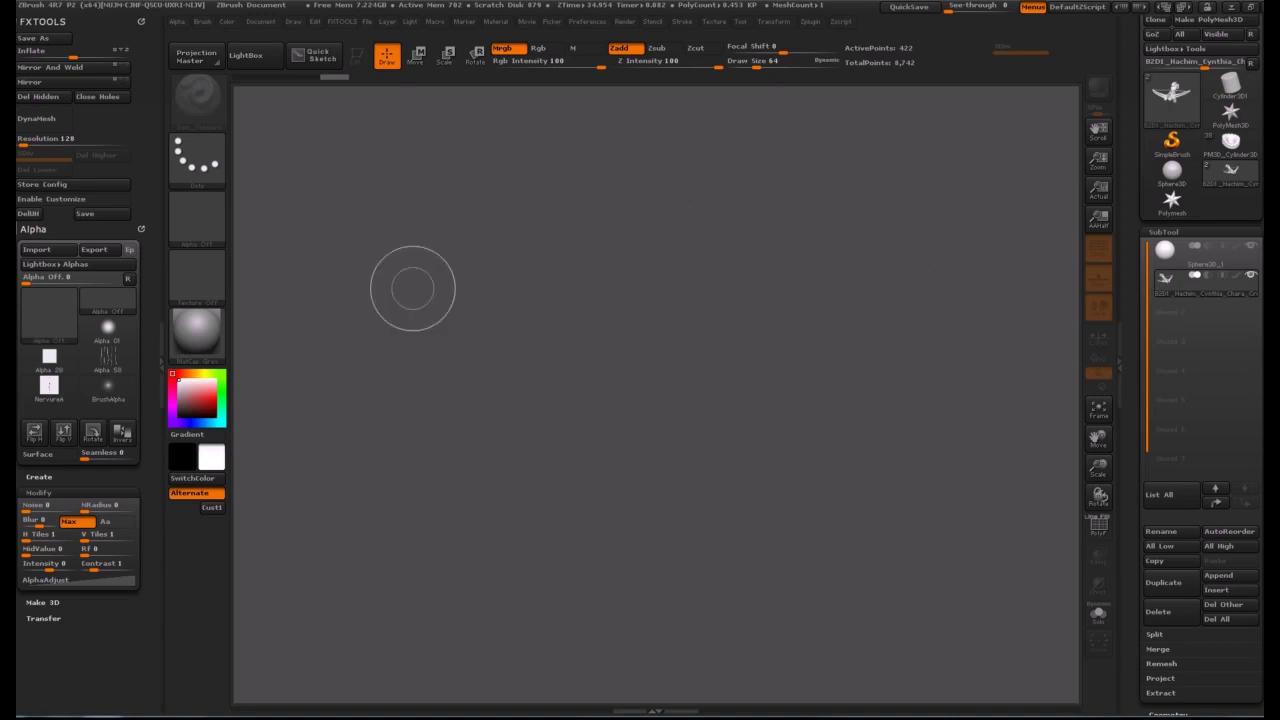
left_click_drag(557, 321, 561, 445)
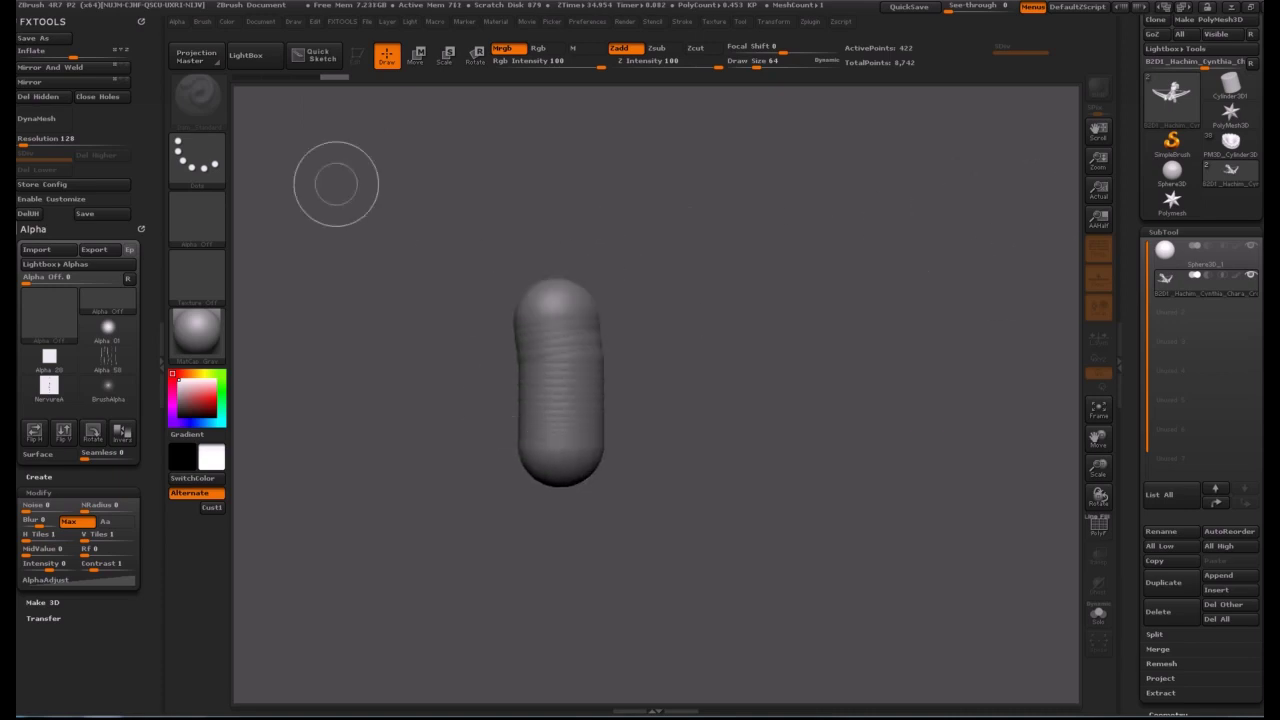
left_click(196, 160)
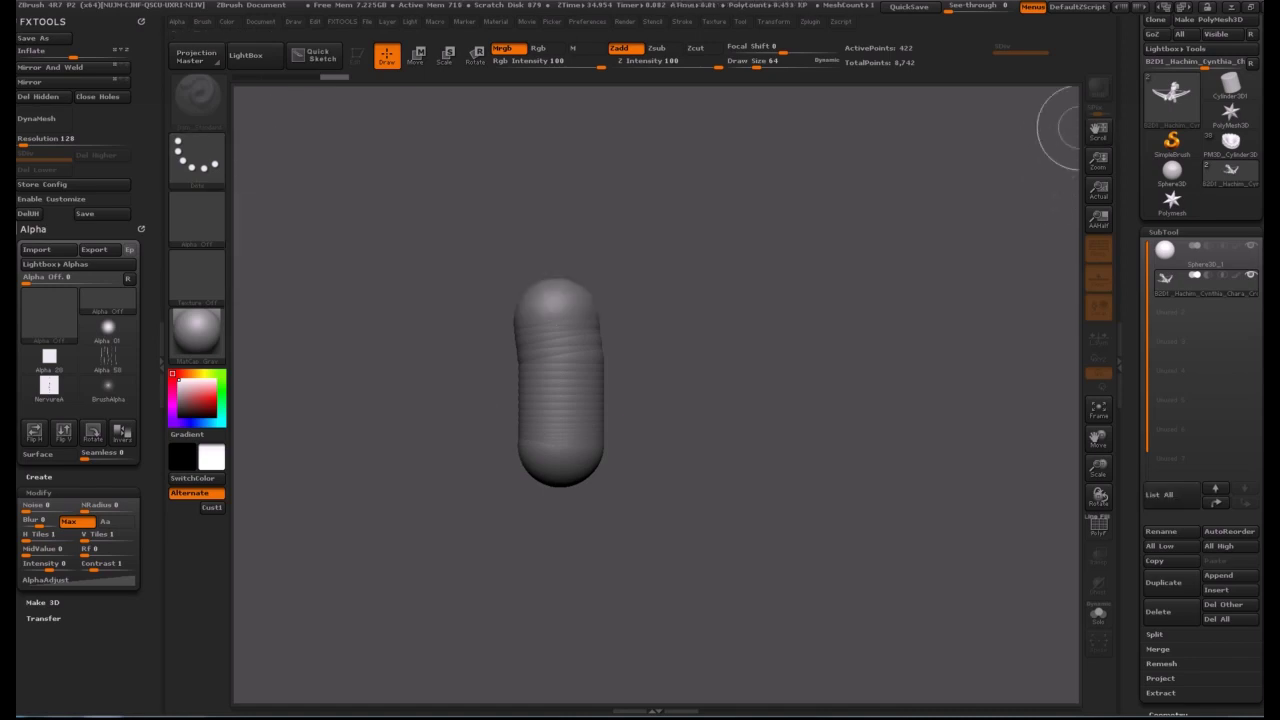
Place a new Sphere3D in Edit mode, switch to the tool containing the crossbow, and clear the leftover strokes from the canvas.
left_click(1171, 140)
left_click(1171, 172)
left_click(1230, 170)
left_click(1171, 172)
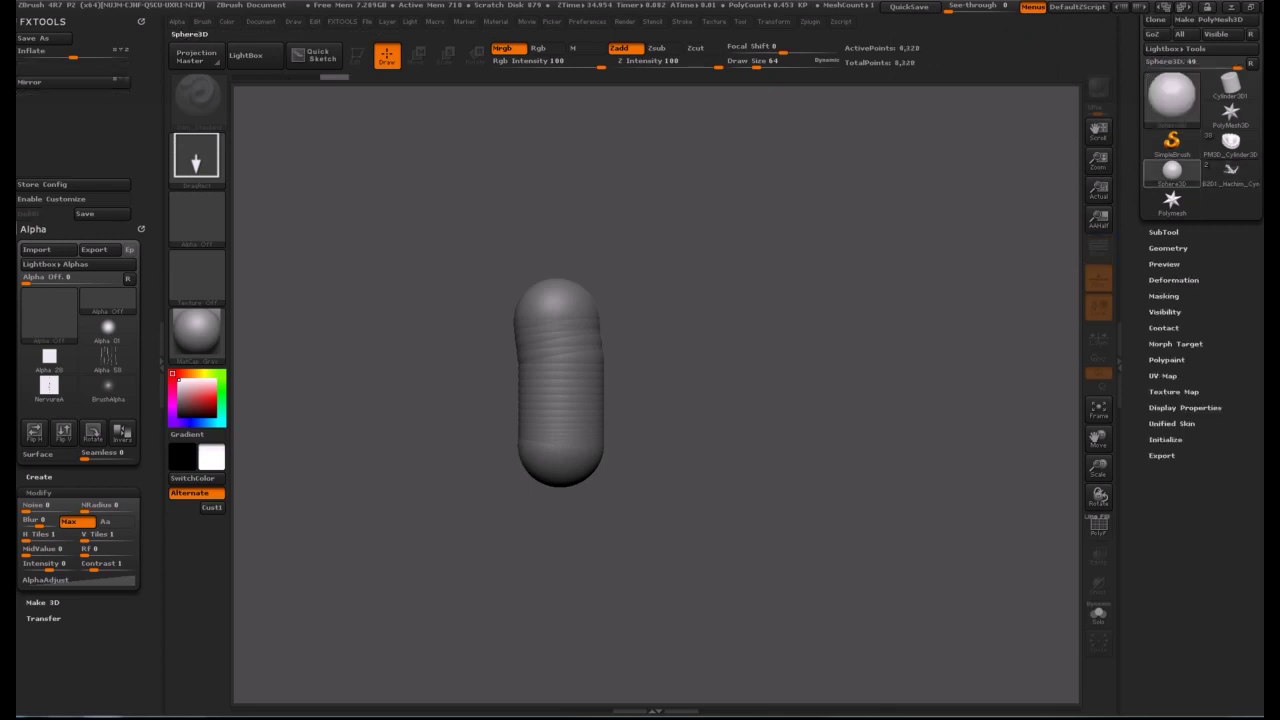
left_click_drag(792, 228, 843, 250)
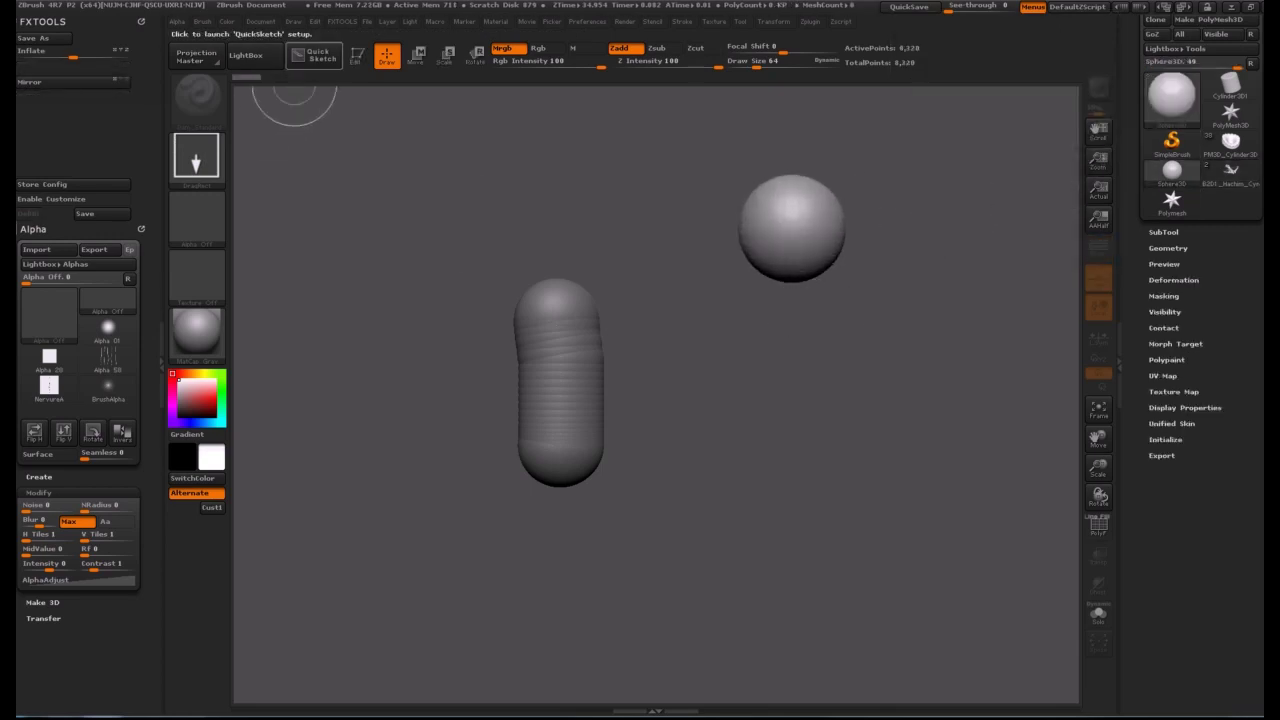
left_click(357, 55)
left_click(1230, 170)
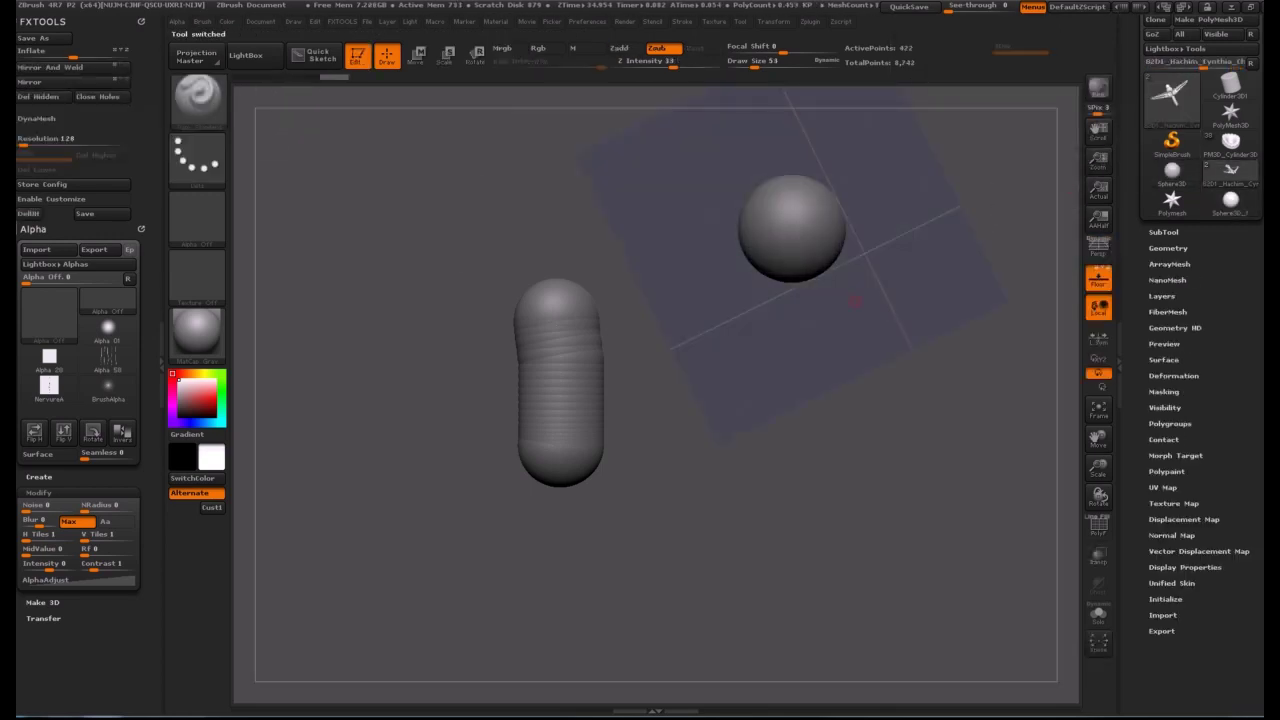
key("ctrl+n")
Hide the sphere subtool so that only the crossbow is displayed.
left_click(1163, 232)
left_click(1250, 246)
left_click_drag(1030, 270, 986, 541, "shift")
left_click_drag(1012, 160, 1040, 325)
Try subdividing the crossbow mesh twice with Divide, and step back down two subdivision levels.
left_click_drag(1135, 600, 1135, 128)
left_click(1167, 242)
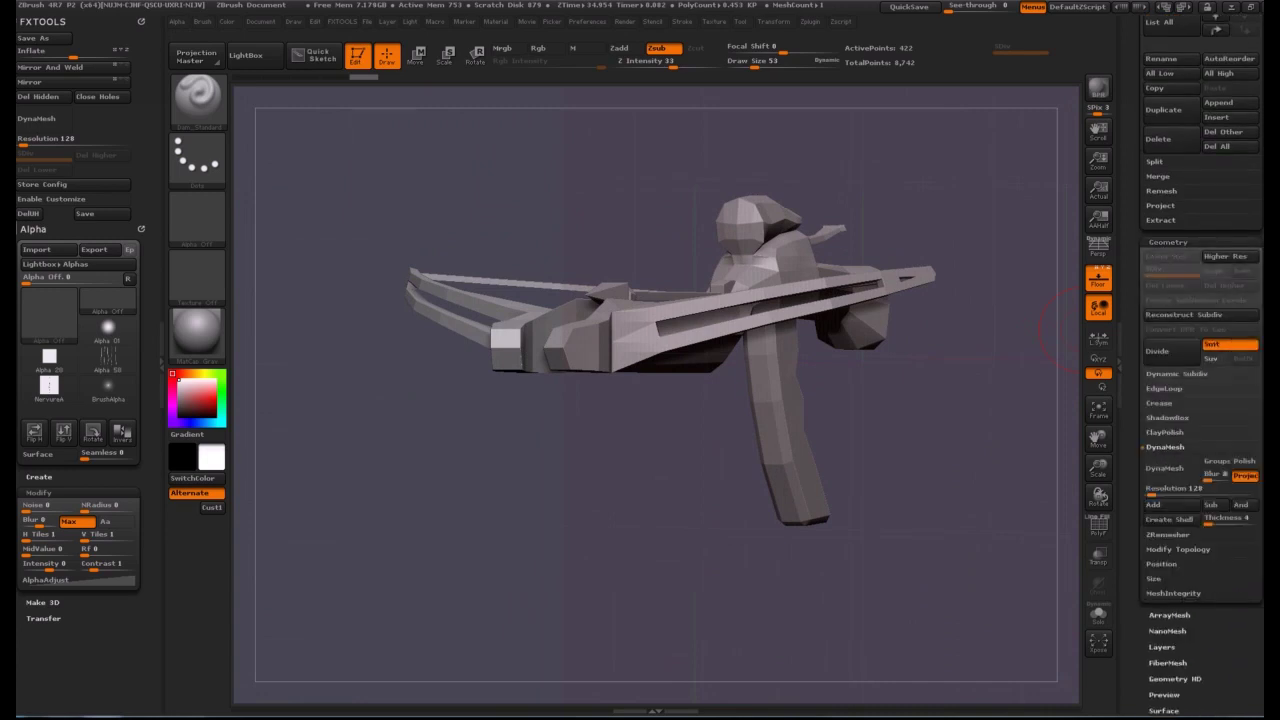
left_click(1171, 351)
left_click(1171, 351)
left_click_drag(940, 400, 1015, 410)
key("shift+d")
key("shift+d")
left_click_drag(941, 412, 882, 414)
Show the crossbow's polyframe and assign polygroups by topology continuity with Auto Groups.
left_click_drag(1050, 400, 1083, 419, "alt")
key("shift+f")
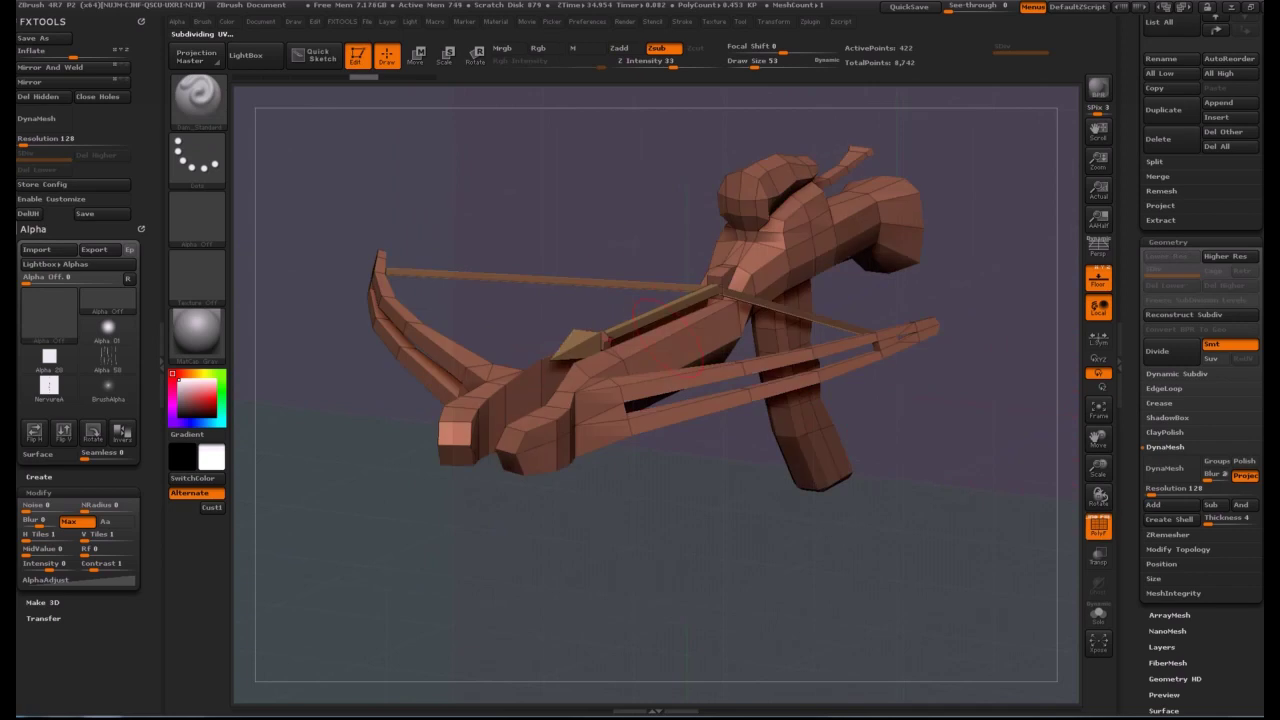
mouse_move(952, 270)
left_mouse_down()
mouse_move(1068, 268)
mouse_move(912, 266)
mouse_move(940, 295)
left_mouse_up()
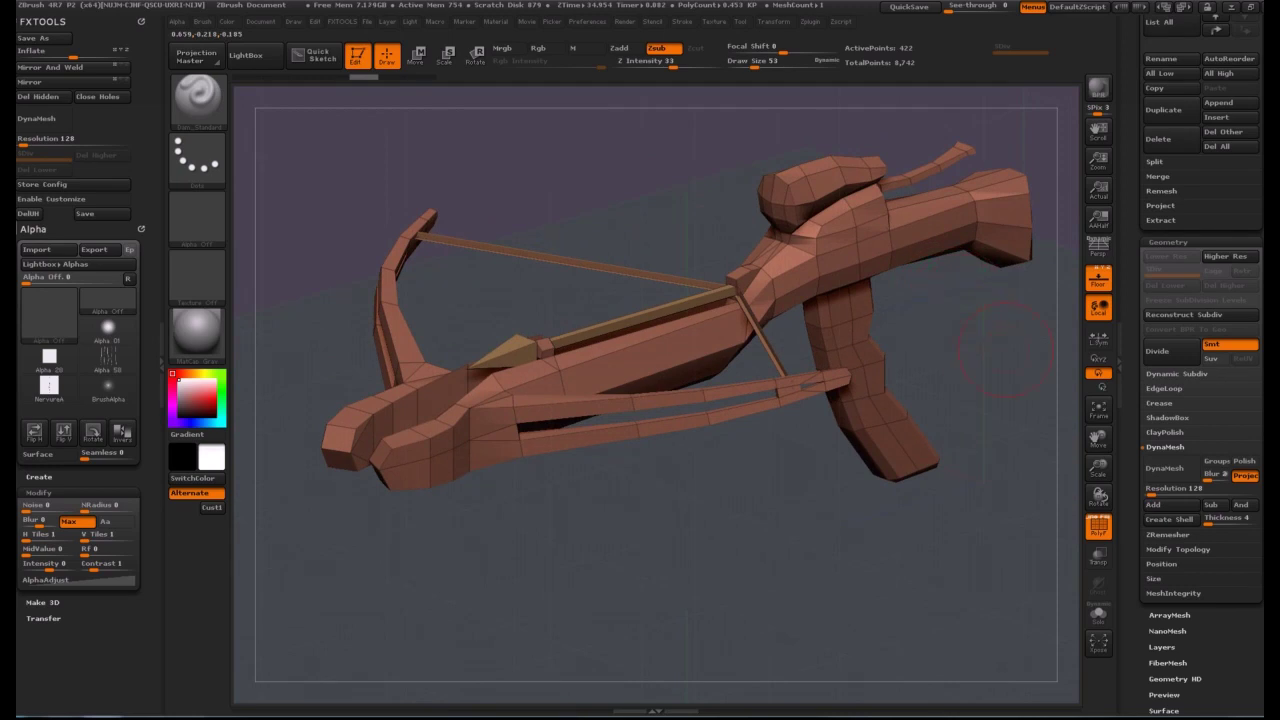
scroll(1200, 360, "down", 5)
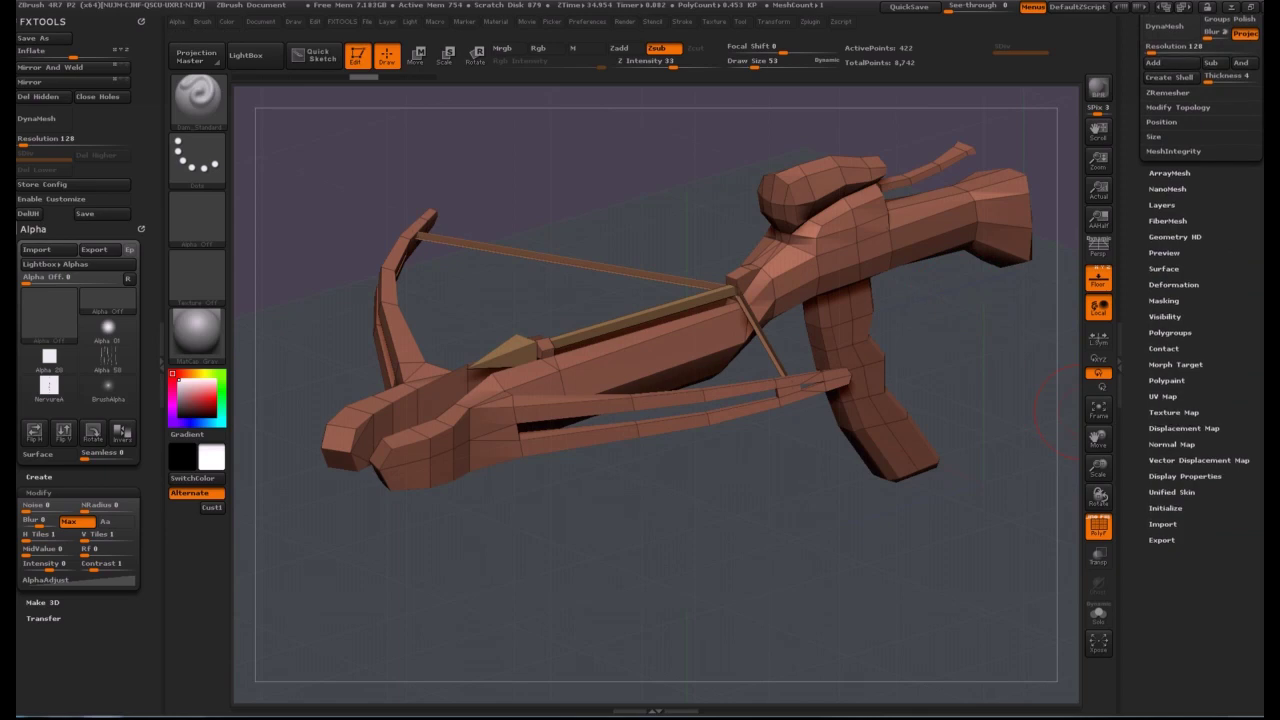
left_click(1164, 316)
left_click(1169, 347)
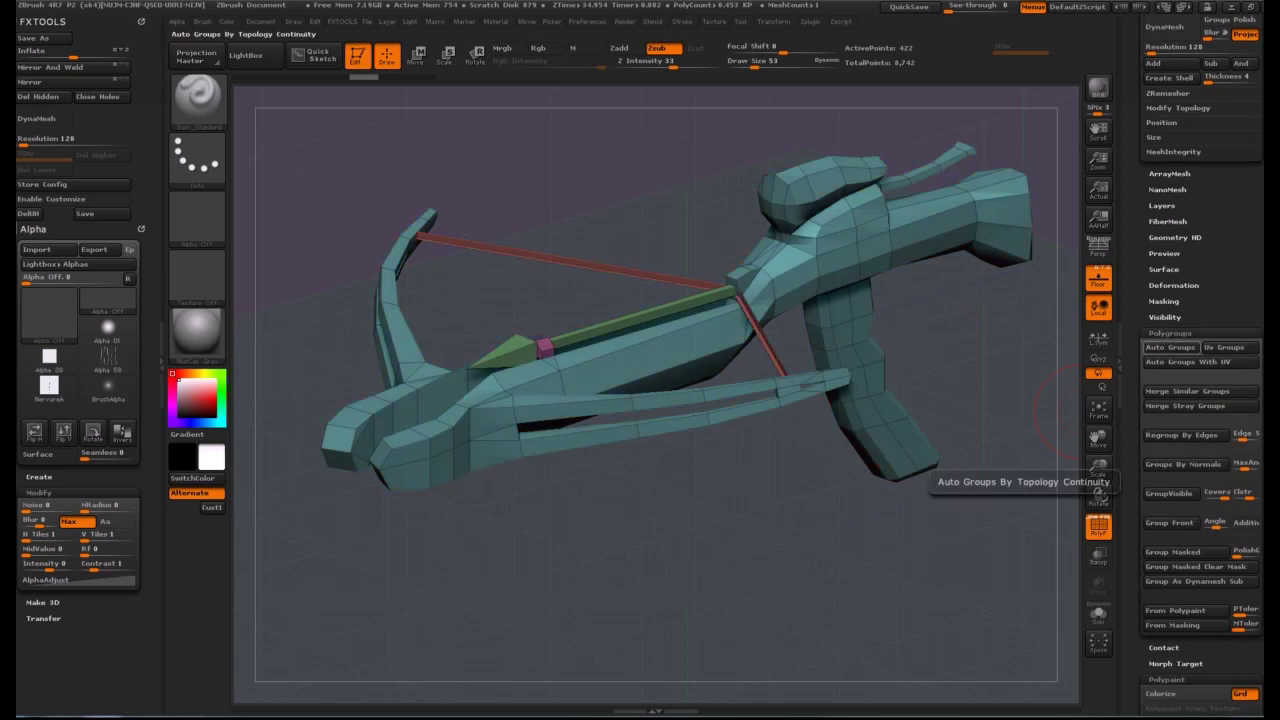
Split the crossbow into separate subtools by polygroup with Groups Split, accepting that this cannot be undone.
mouse_move(675, 442)
left_mouse_down()
mouse_move(880, 520)
mouse_move(845, 525)
mouse_move(720, 470)
mouse_move(745, 472)
left_mouse_up()
left_click_drag(1235, 205, 1235, 695)
left_click(1155, 211)
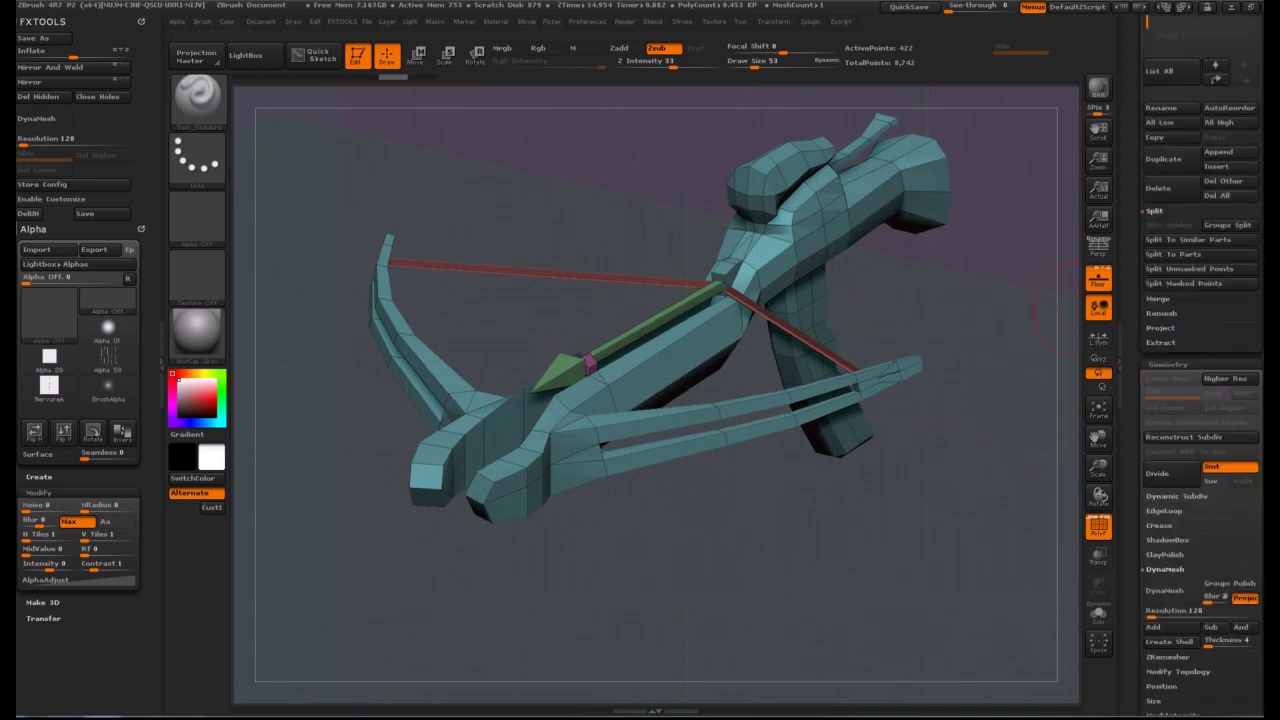
left_click(1228, 258)
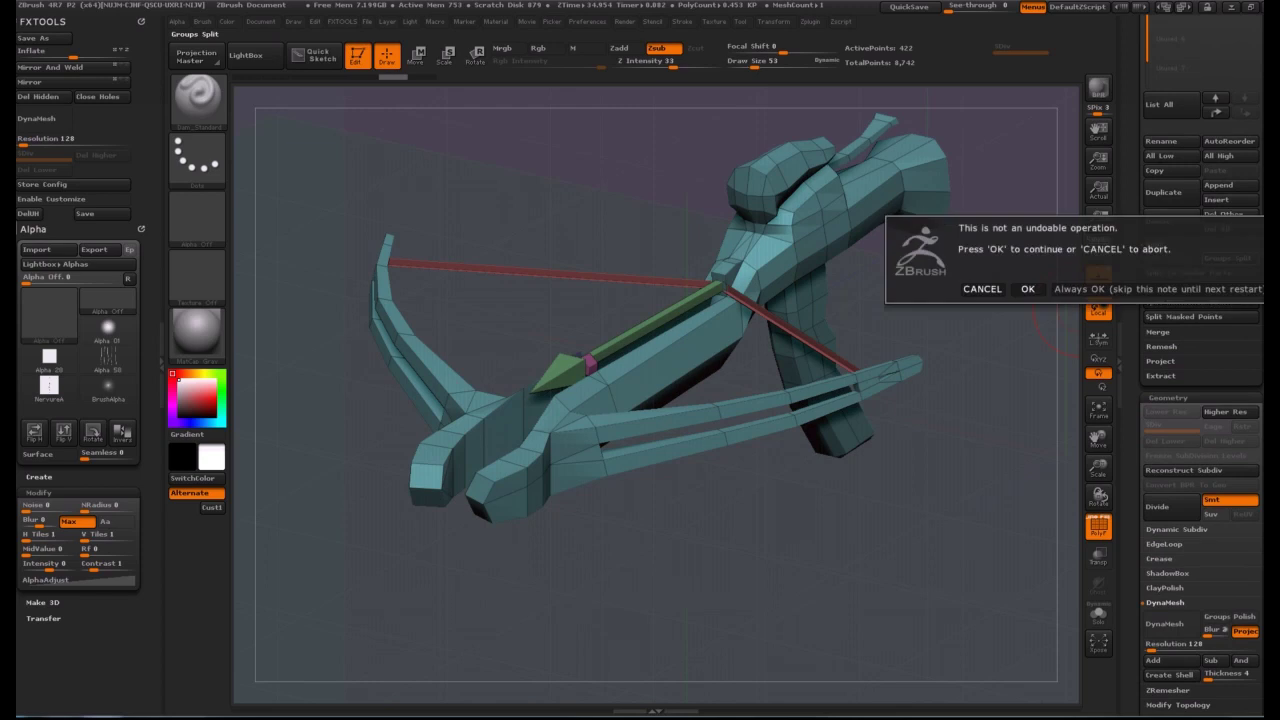
left_click(1027, 289)
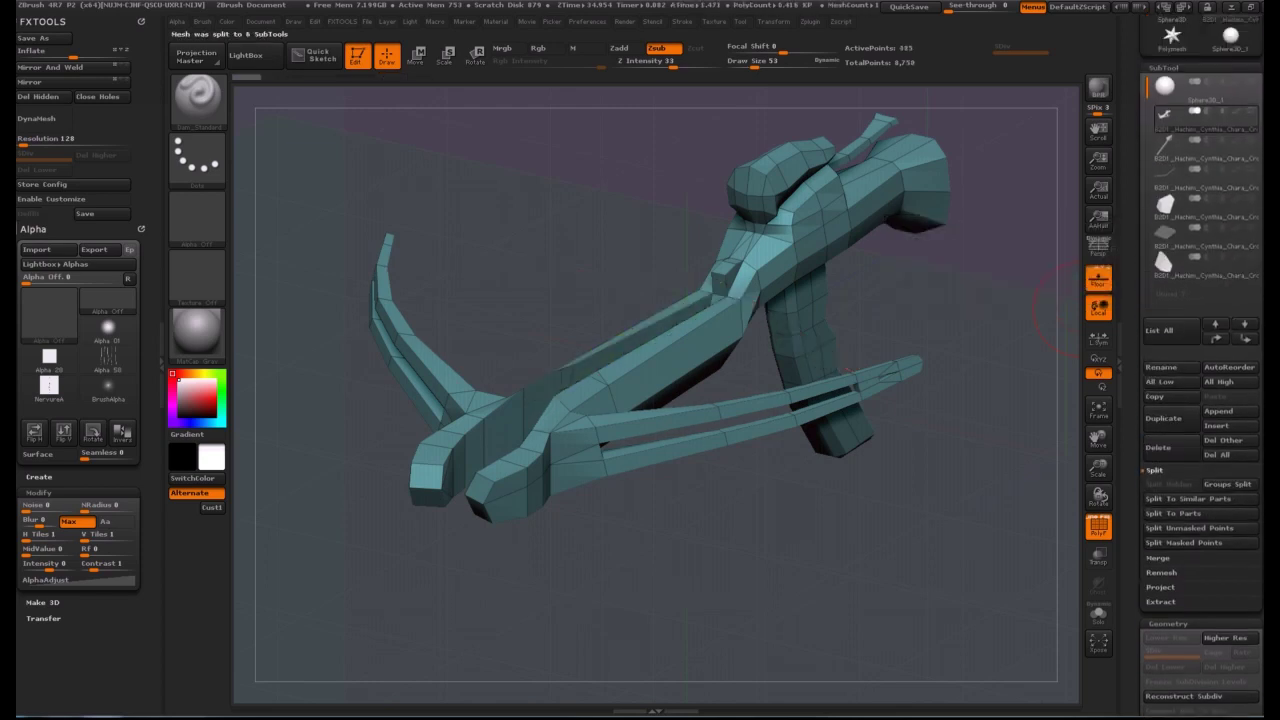
Go through the split crossbow subtools one by one to identify which part each contains.
left_click(1200, 160)
left_click(1200, 189)
left_click(1200, 218)
left_click(1200, 247)
left_click(1200, 276)
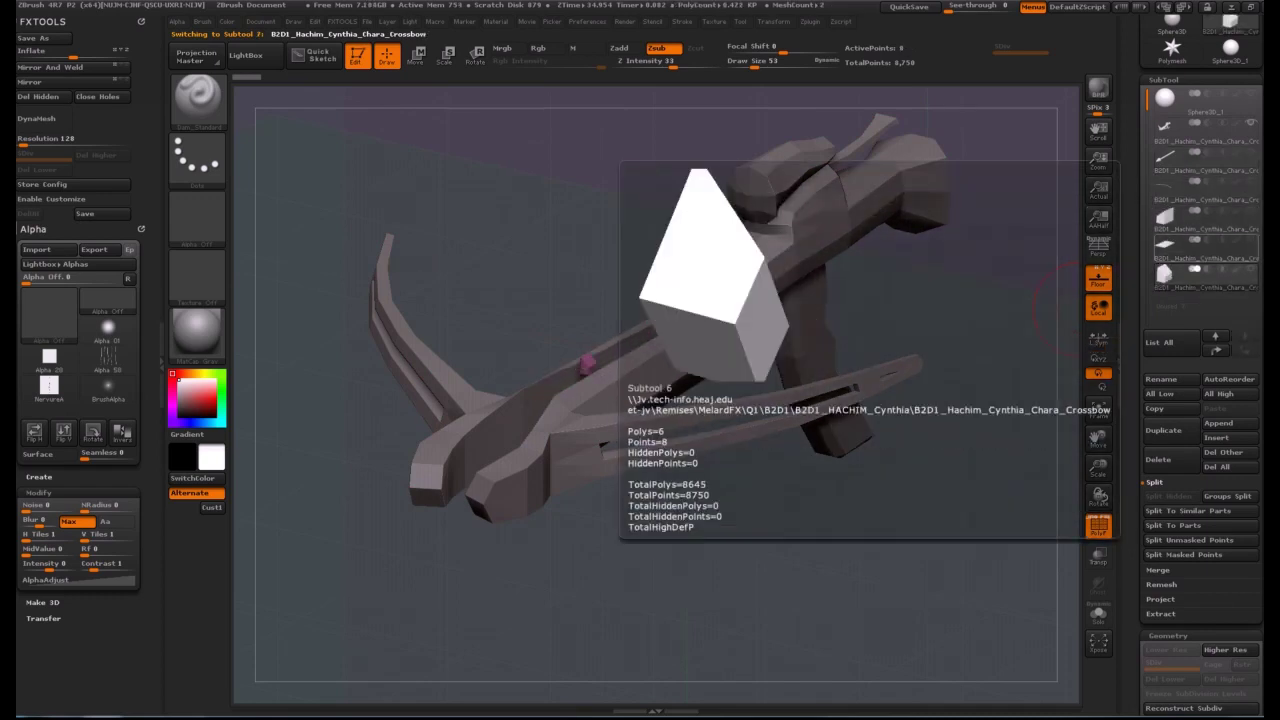
left_click(1200, 243)
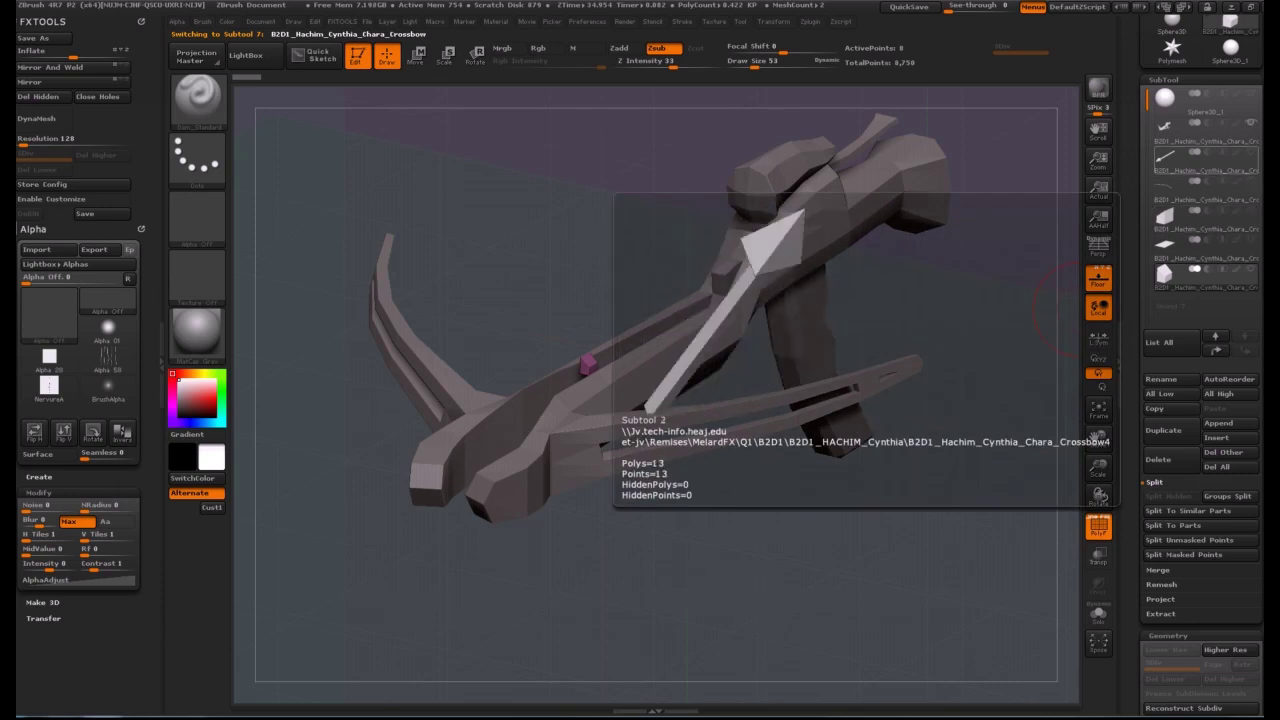
Select the bowstring subtool and turn on double-sided display for it.
left_click(1205, 189)
mouse_move(990, 236)
left_mouse_down()
mouse_move(868, 165)
mouse_move(895, 185)
mouse_move(925, 175)
mouse_move(1000, 225)
left_mouse_up()
mouse_move(760, 260)
left_mouse_down()
mouse_move(860, 290)
mouse_move(905, 280)
mouse_move(785, 262)
mouse_move(735, 270)
mouse_move(1000, 292)
mouse_move(980, 285)
left_mouse_up()
left_click_drag(1136, 640, 1136, 199)
left_click(1170, 185)
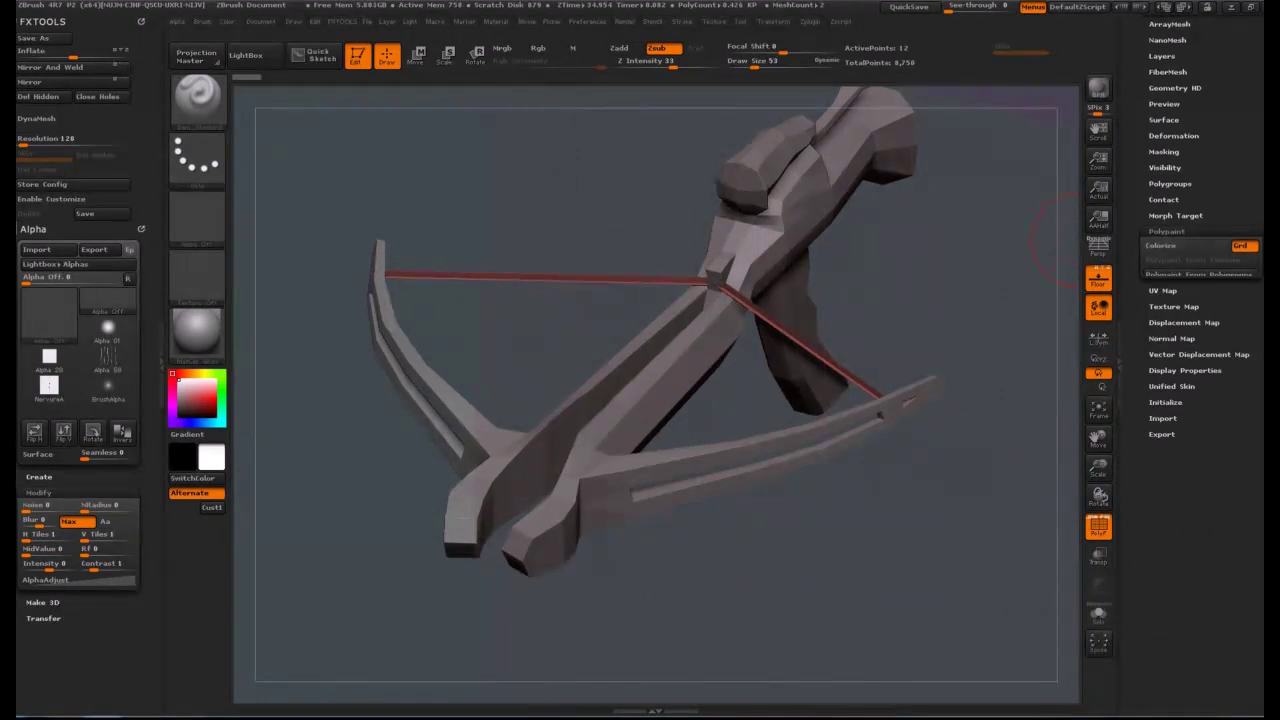
left_click(1166, 232)
left_click(1185, 328)
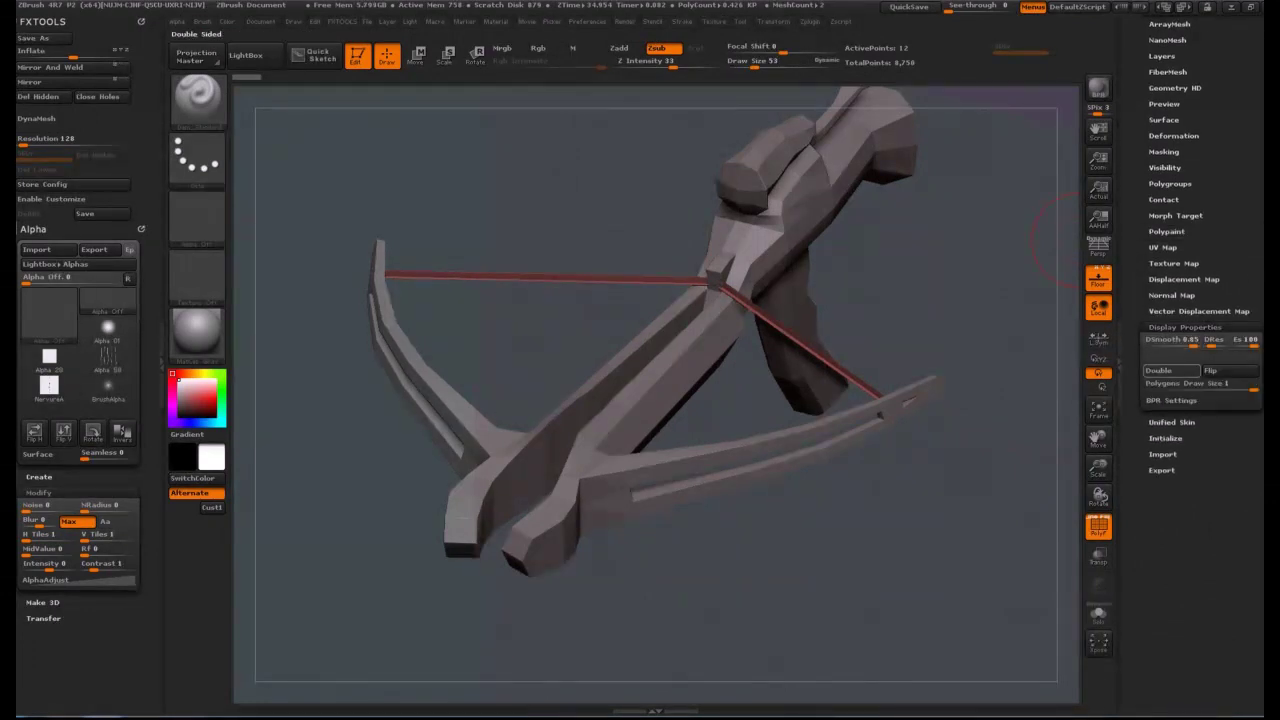
left_click(1171, 371)
left_click_drag(1028, 345, 1225, 350)
mouse_move(900, 580)
left_mouse_down()
mouse_move(1004, 608)
mouse_move(905, 560)
mouse_move(690, 590)
mouse_move(578, 548)
left_mouse_up()
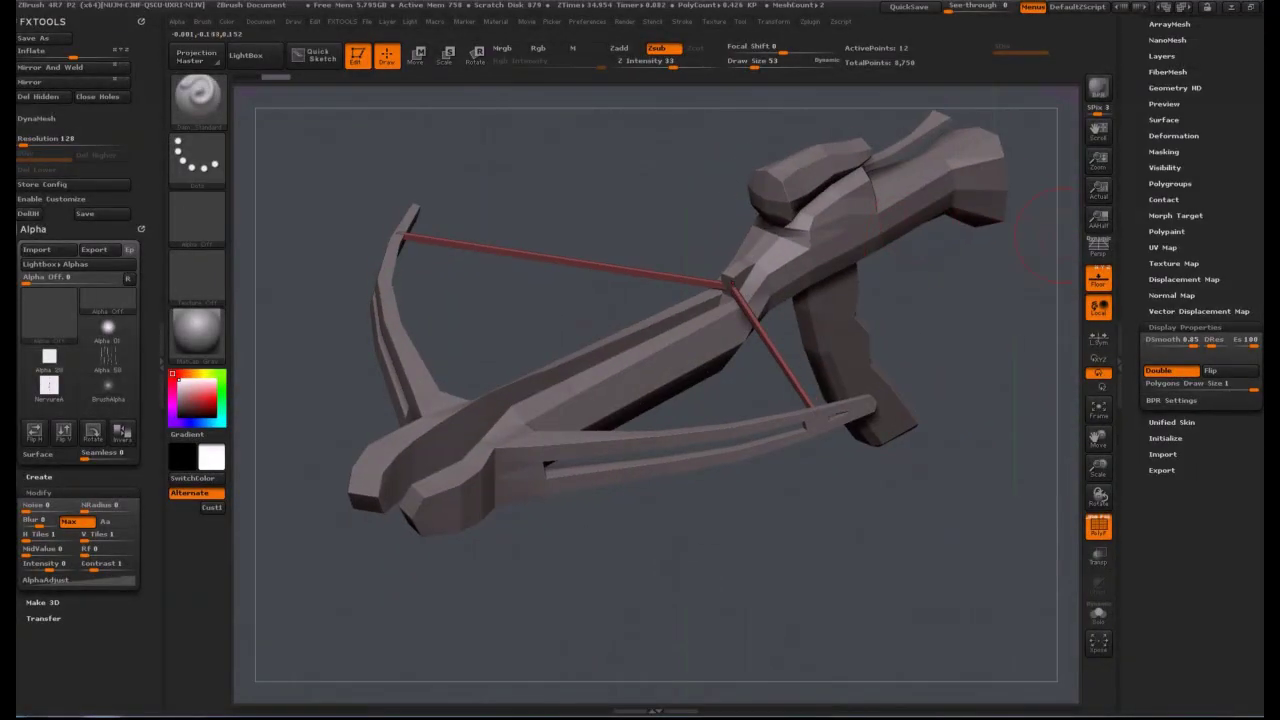
Check the bolt subtool, and make the crossbow body the active subtool.
left_click_drag(1133, 180, 1135, 648)
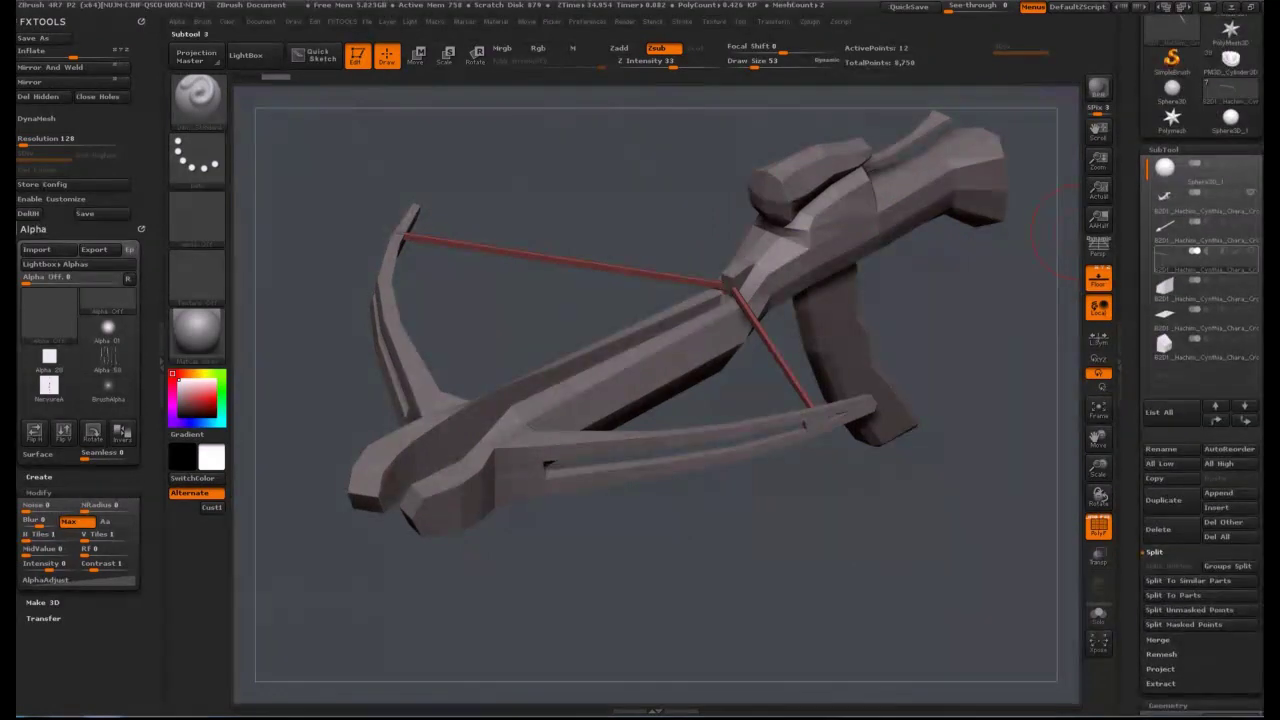
left_click(1185, 230)
left_click_drag(988, 340, 1078, 300)
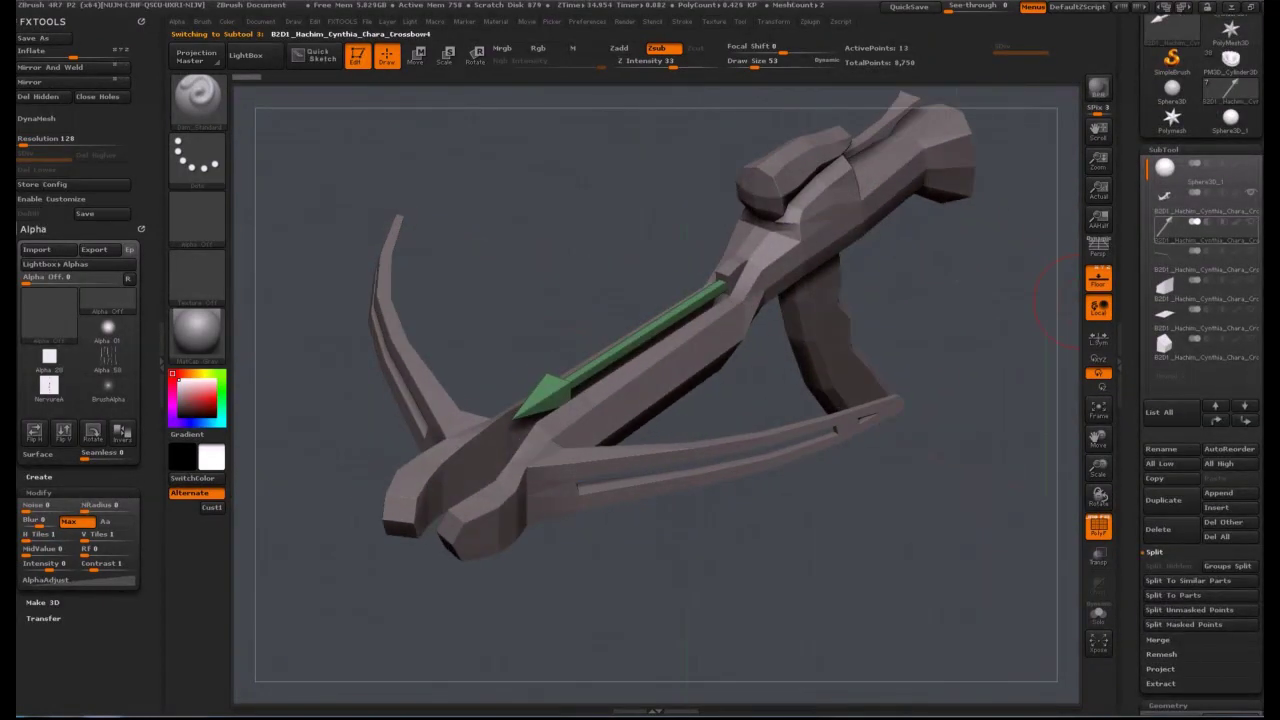
left_click(1185, 201)
mouse_move(950, 325)
left_mouse_down()
mouse_move(1000, 310)
mouse_move(1020, 265)
mouse_move(1025, 275)
mouse_move(920, 235)
mouse_move(975, 243)
mouse_move(917, 358)
mouse_move(965, 372)
mouse_move(935, 360)
mouse_move(1020, 440)
mouse_move(975, 425)
mouse_move(1035, 385)
mouse_move(1005, 405)
mouse_move(995, 390)
mouse_move(985, 410)
mouse_move(1025, 310)
mouse_move(1017, 317)
left_mouse_up()
left_click_drag(1255, 690, 1255, 140)
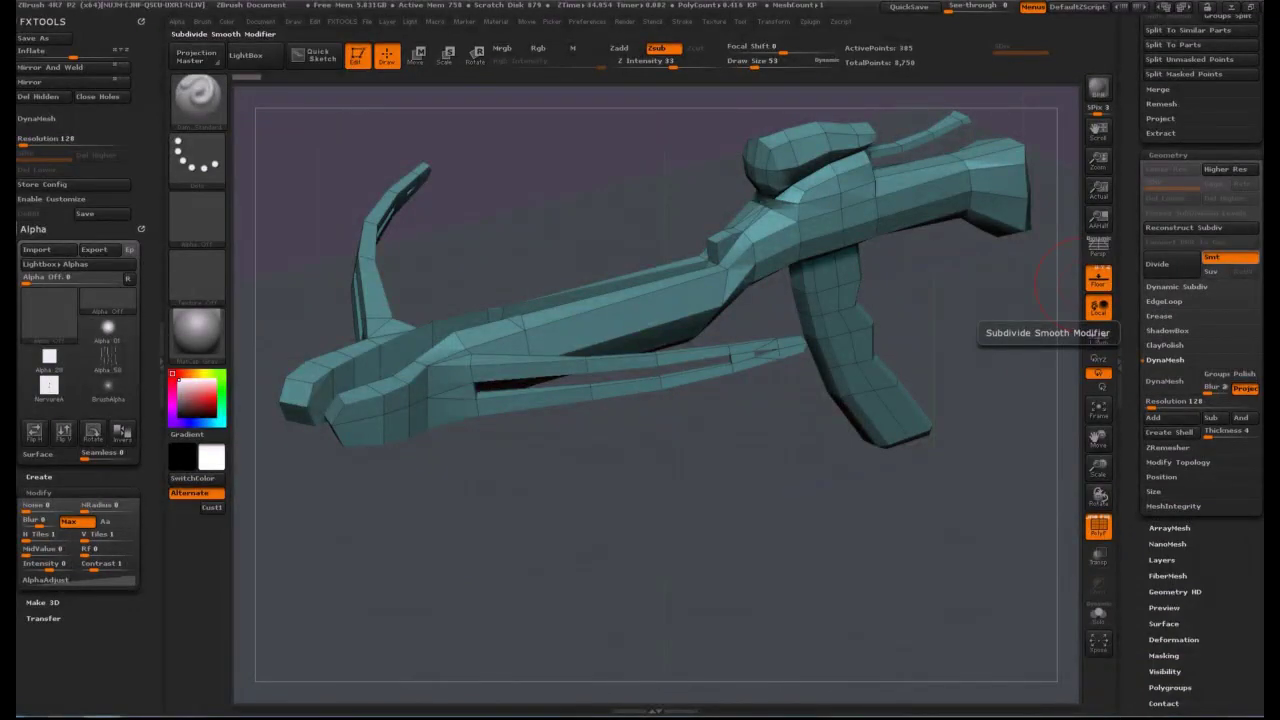
left_click_drag(1262, 265, 1262, 400)
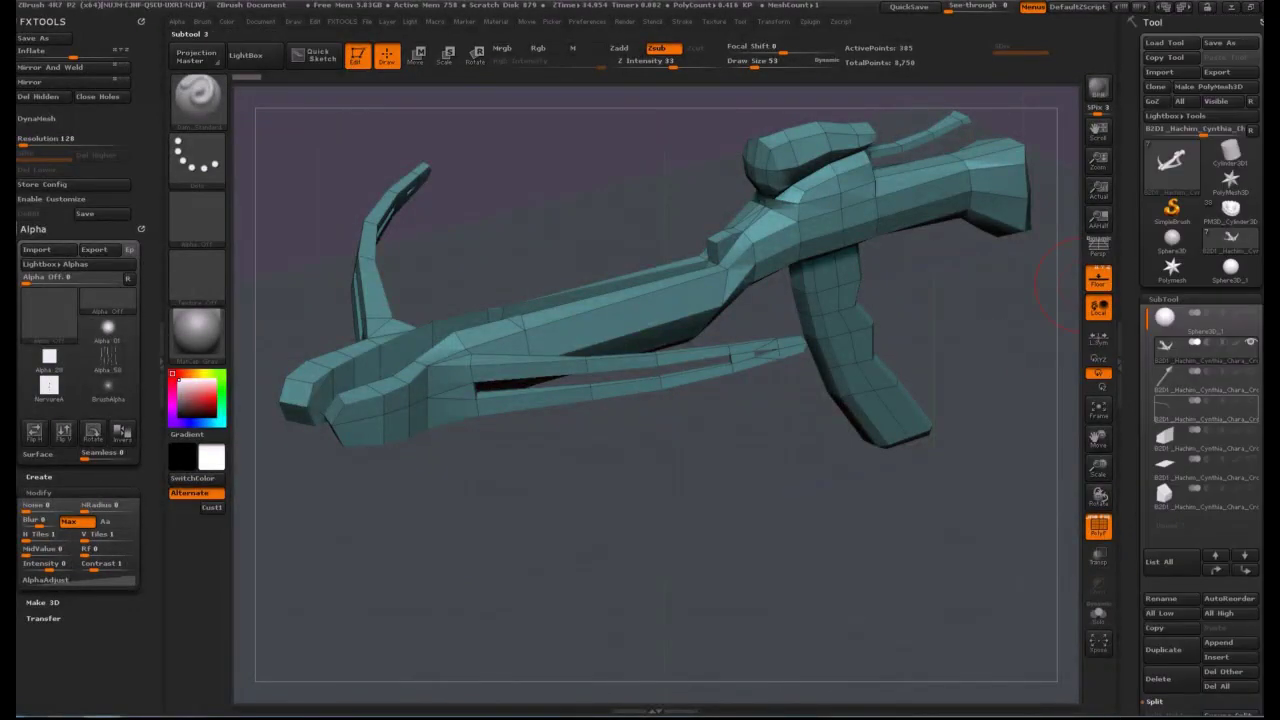
Duplicate the crossbow body subtool and isolate the active body with Solo.
left_click(1165, 650)
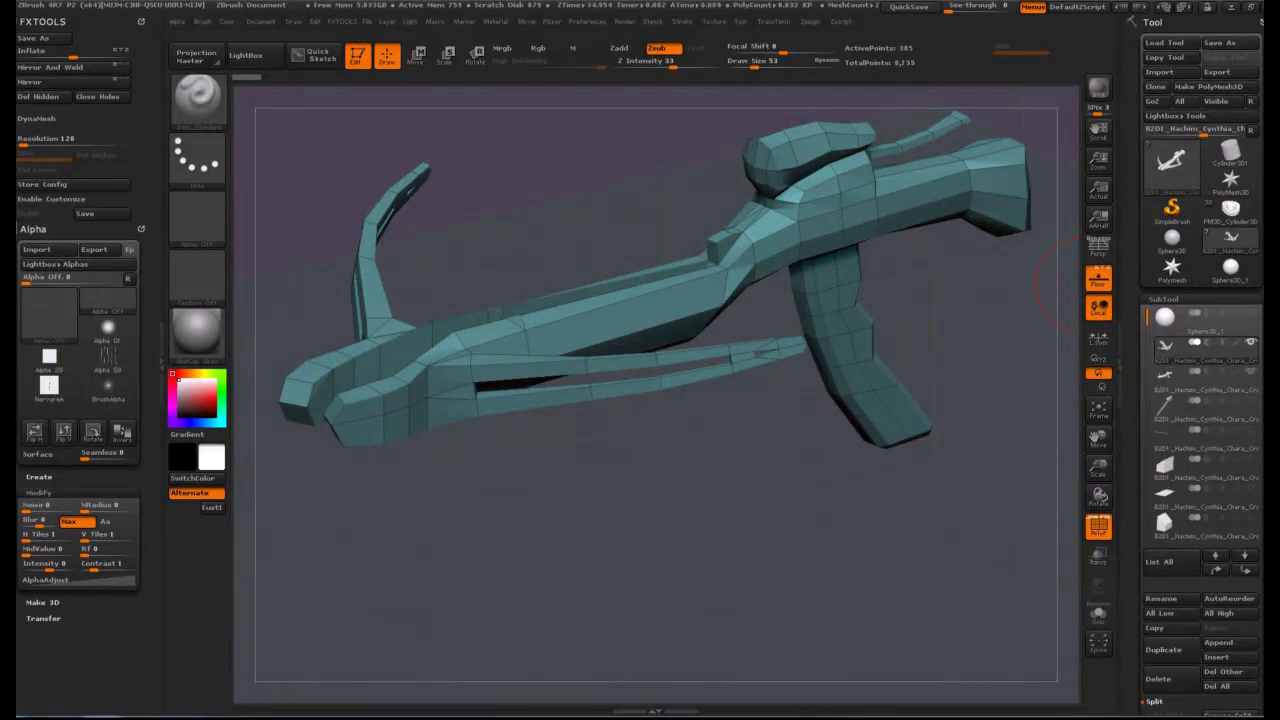
left_click_drag(1262, 600, 1262, 419)
left_click_drag(1262, 680, 1262, 237)
left_click(1098, 614)
Try subdividing the crossbow body to level 5, with smoothing off for the first two divisions and on for the last two.
left_click_drag(1262, 335, 1262, 168)
left_click(1215, 166)
left_click(1165, 173)
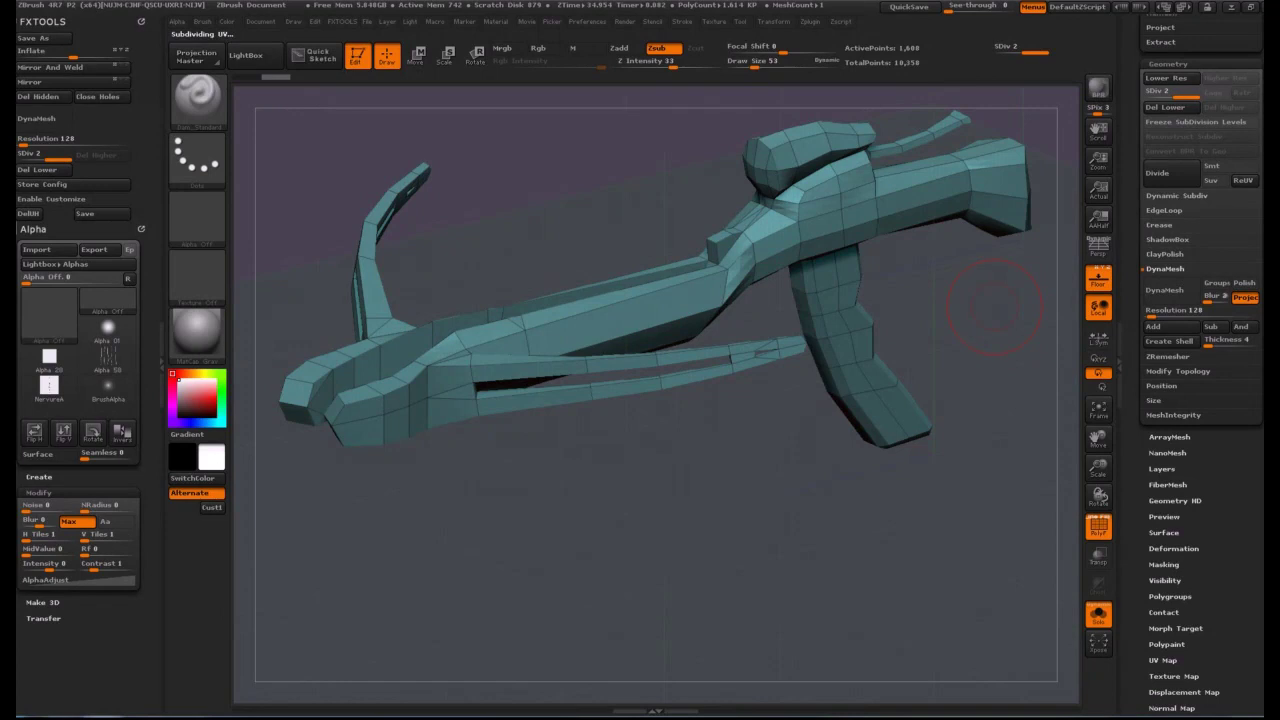
left_click(1160, 173)
left_click(1229, 166)
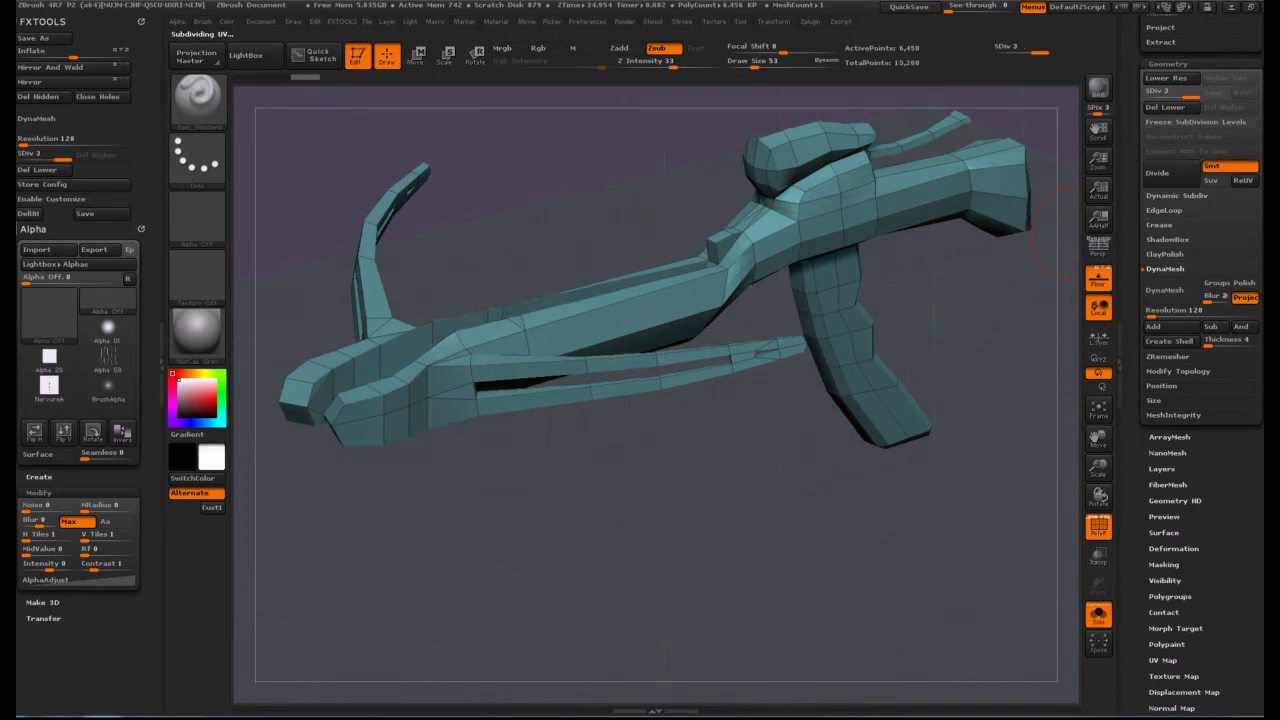
left_click(1160, 173)
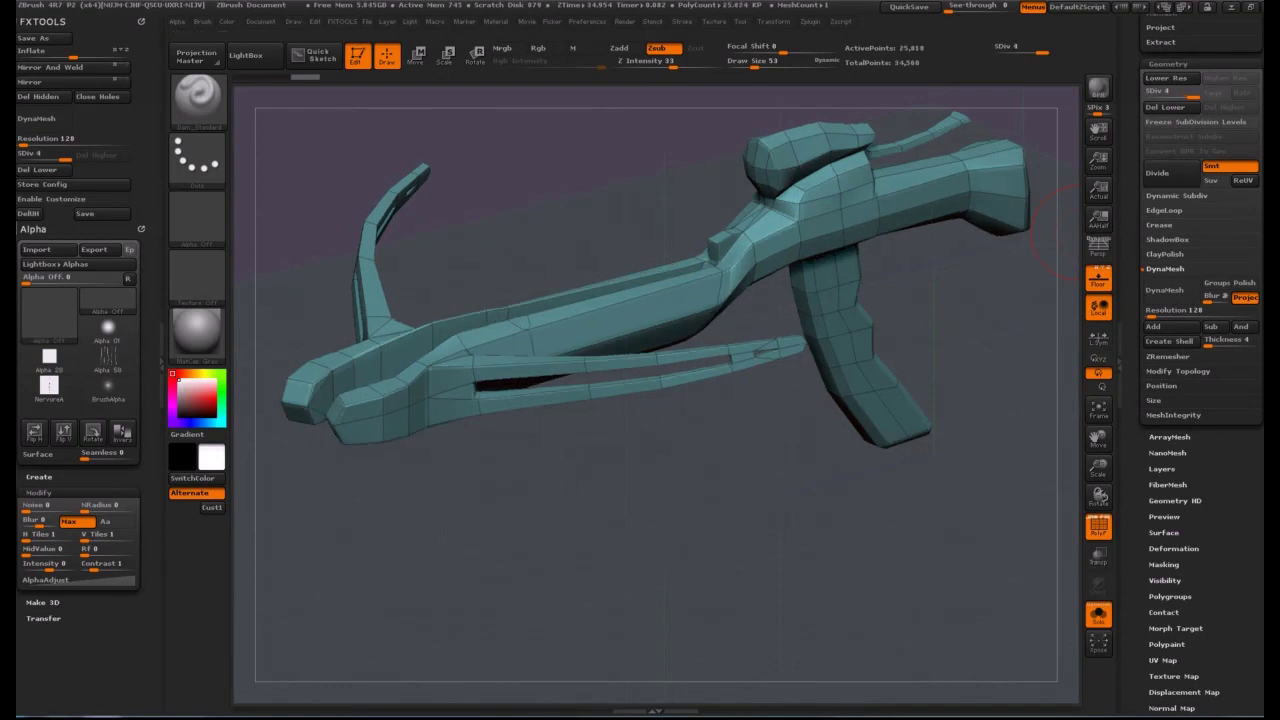
left_click(1171, 173)
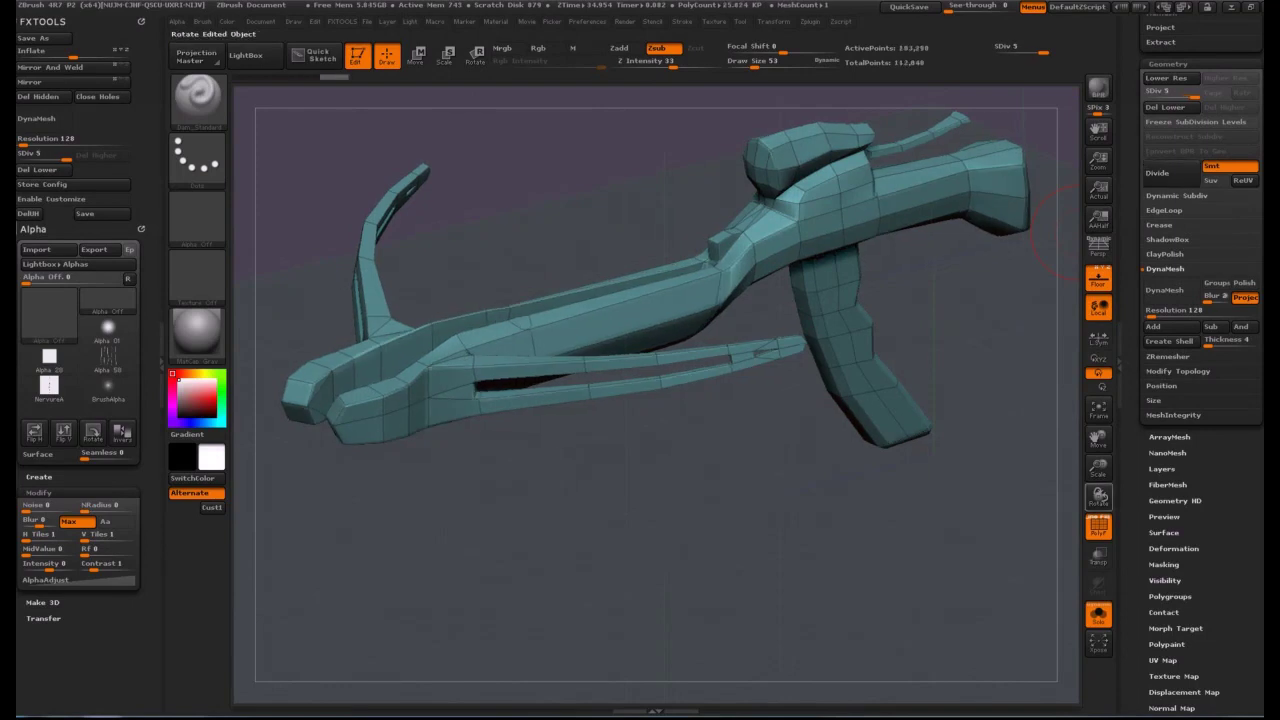
left_click(1098, 526)
left_click_drag(900, 540, 955, 552)
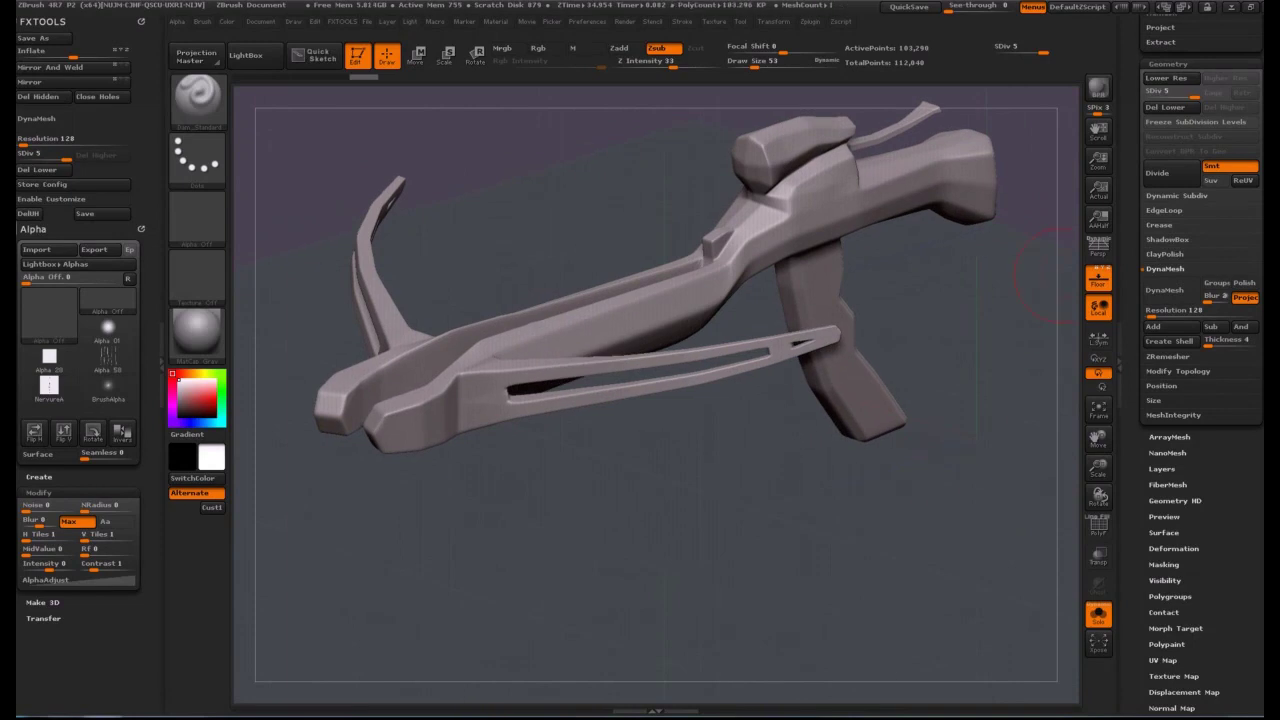
Return the crossbow body to its undivided base mesh with the polyframe displayed.
key("shift+d")
key("shift+d")
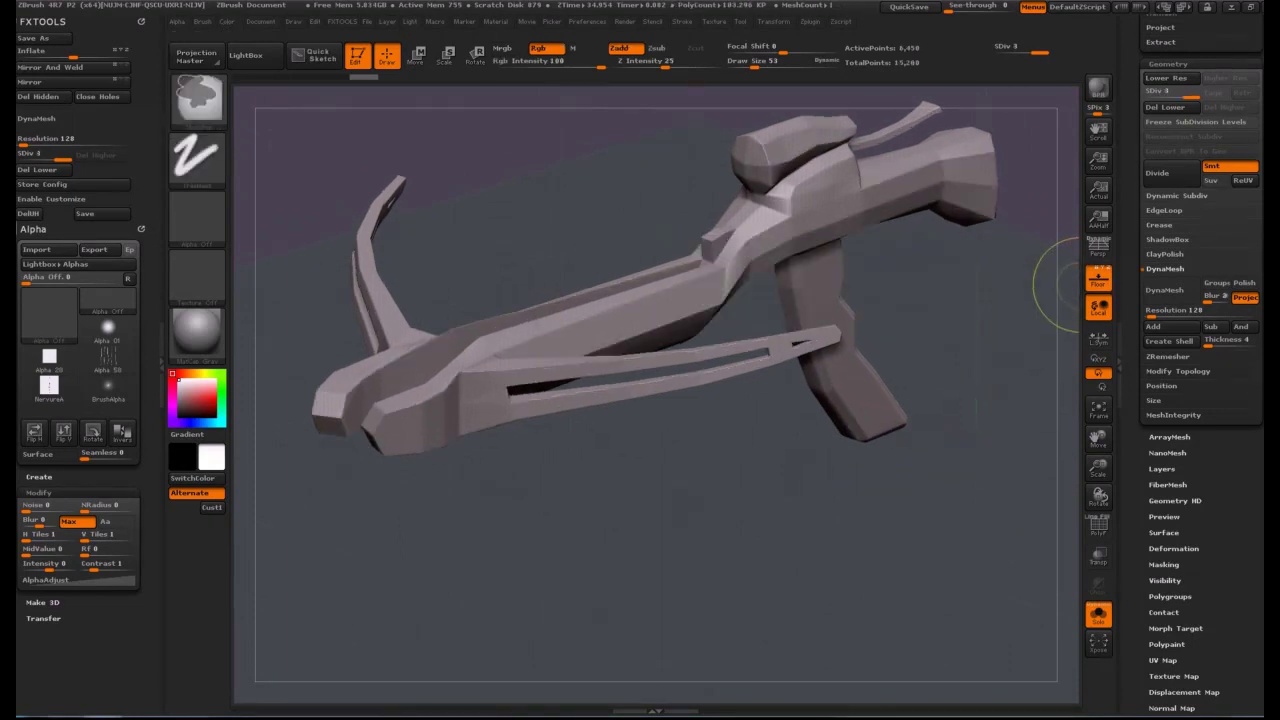
key("shift+d")
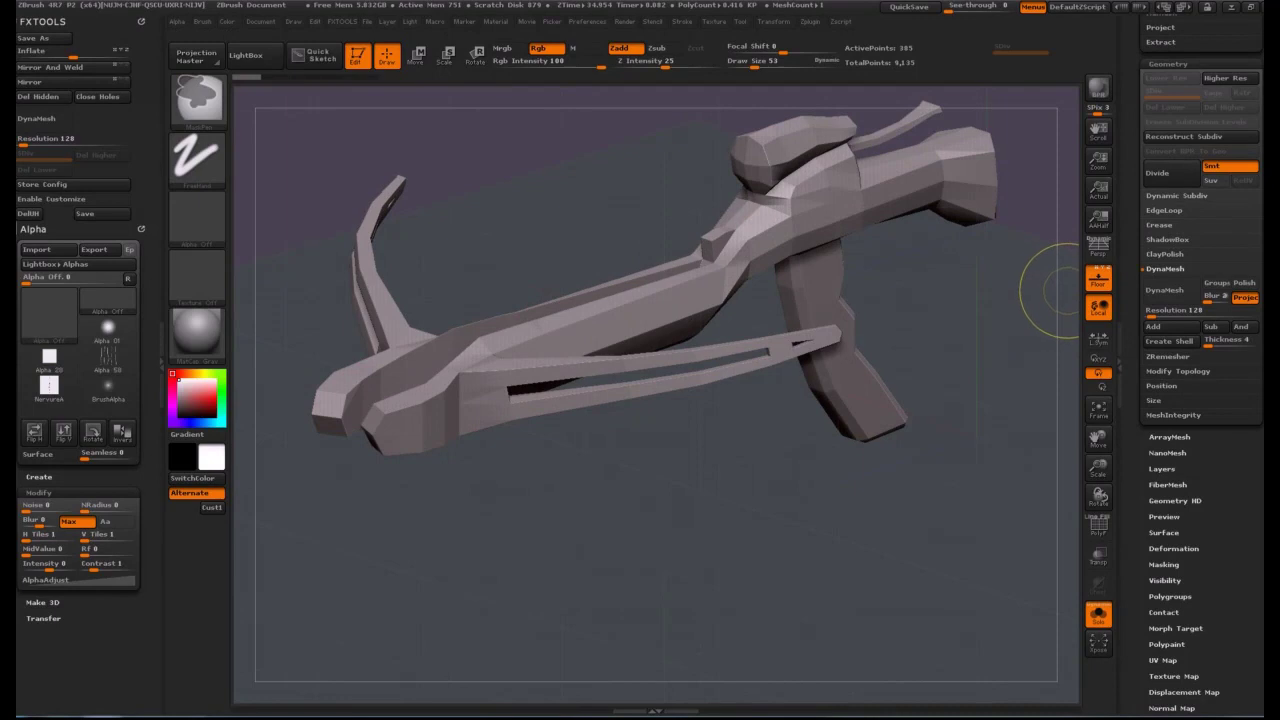
key("shift+f")
left_click(1099, 527)
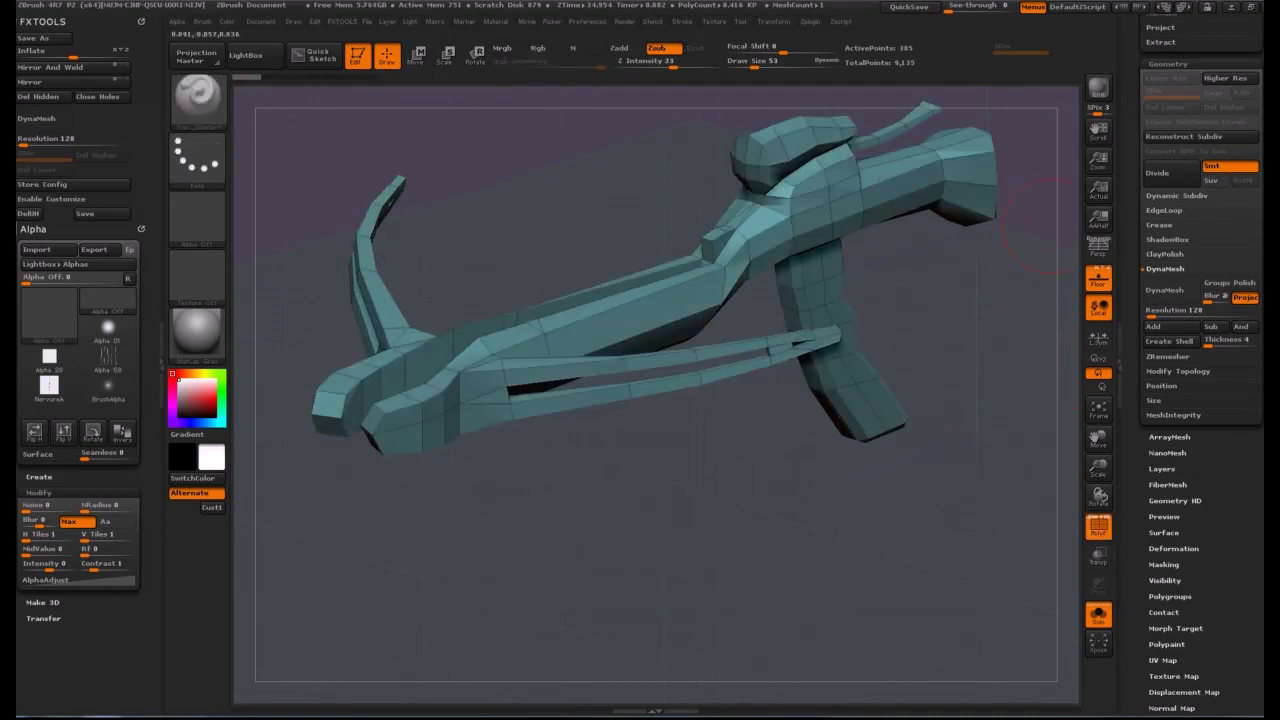
Subdivide the crossbow body to level 4, dividing once without smoothing and twice with smoothing, and hide the polyframe.
left_click(1229, 167)
left_click(1160, 173)
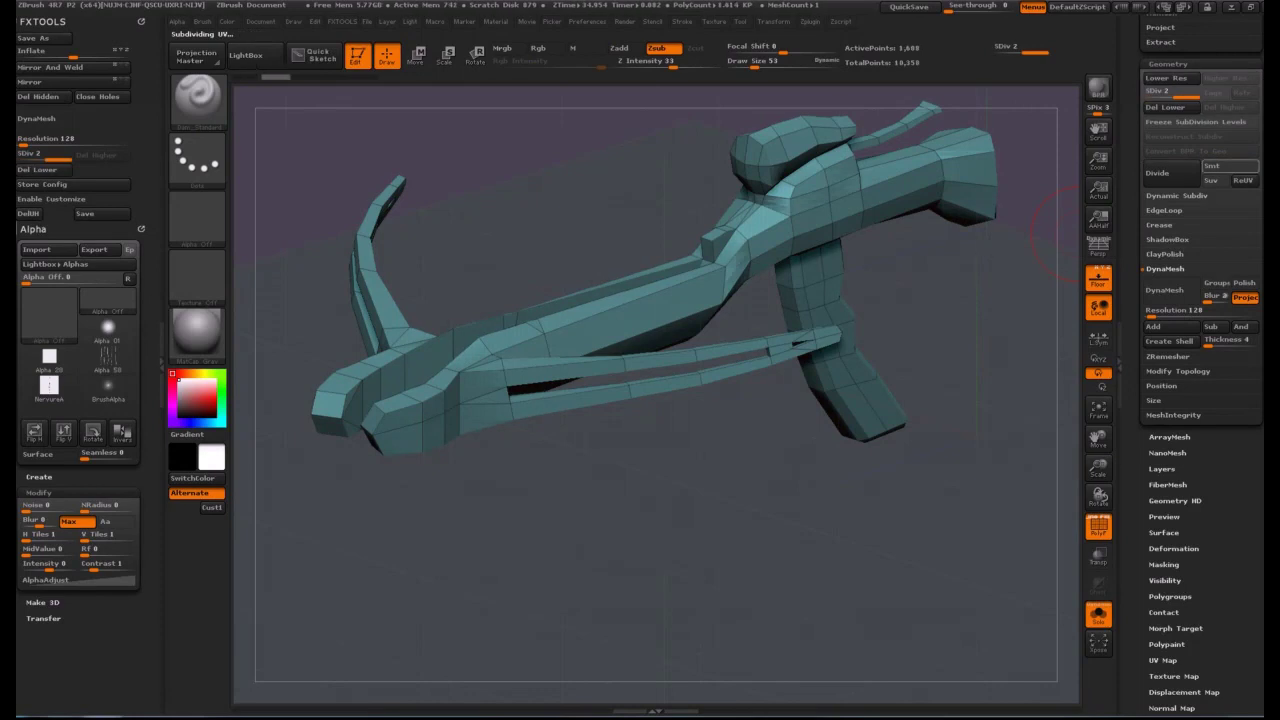
left_click(1229, 166)
left_click(1160, 173)
left_click(1160, 173)
key("shift+f")
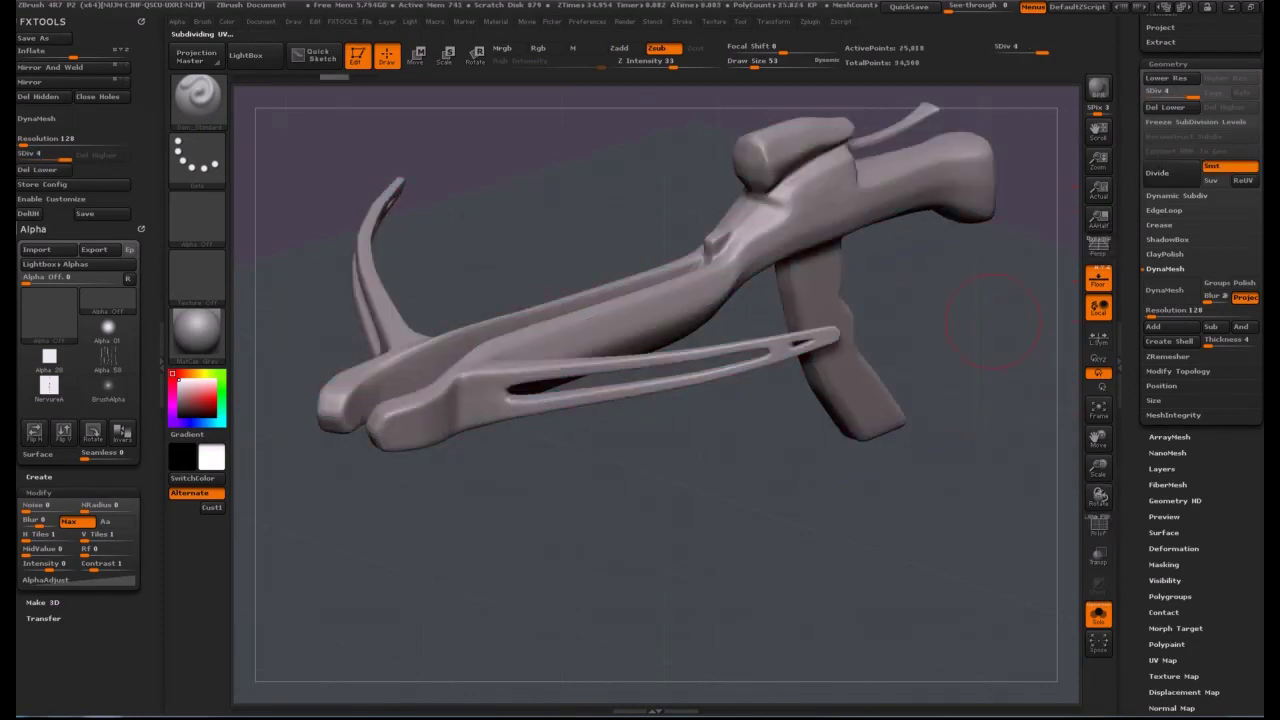
Smooth the stock surface around the top of the grip, using a draw size of 19.
left_click_drag(1072, 368, 968, 259)
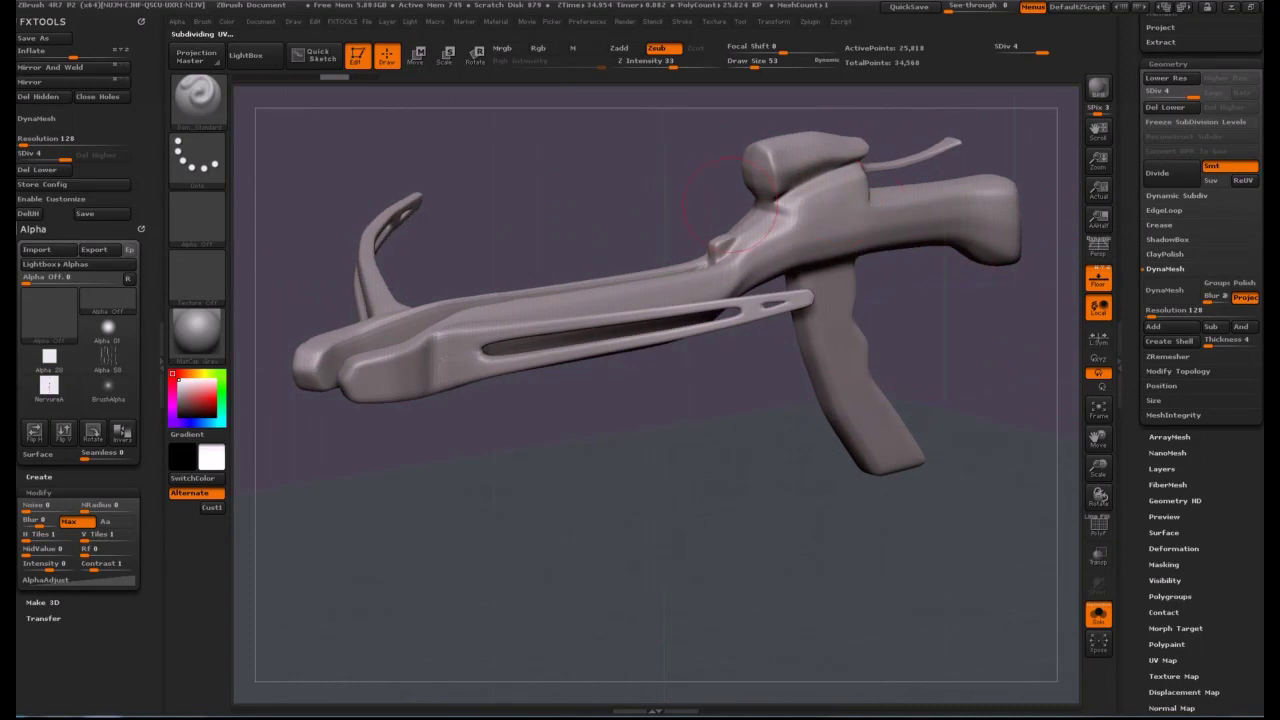
left_click_drag(420, 500, 760, 510)
key("s")
left_click_drag(477, 247, 470, 248)
right_click_drag(471, 248, 600, 305)
left_click_drag(740, 482, 655, 410)
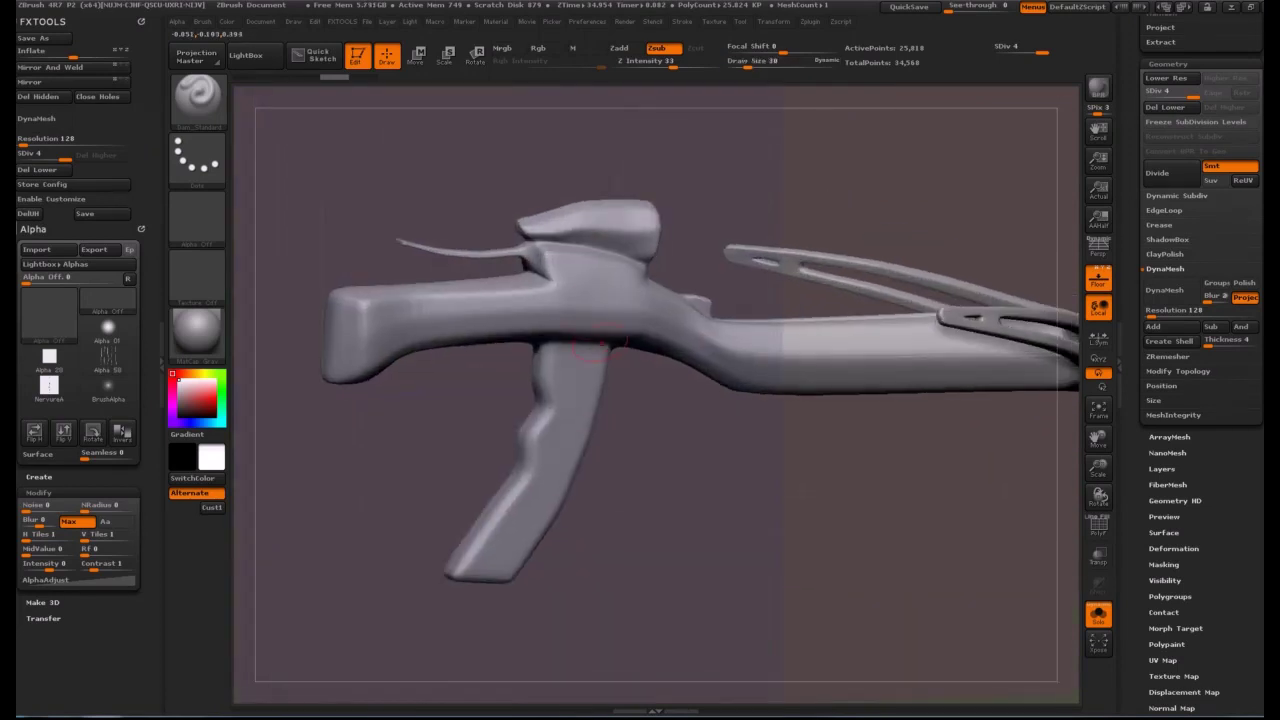
key("s")
left_click(586, 308)
key("shift")
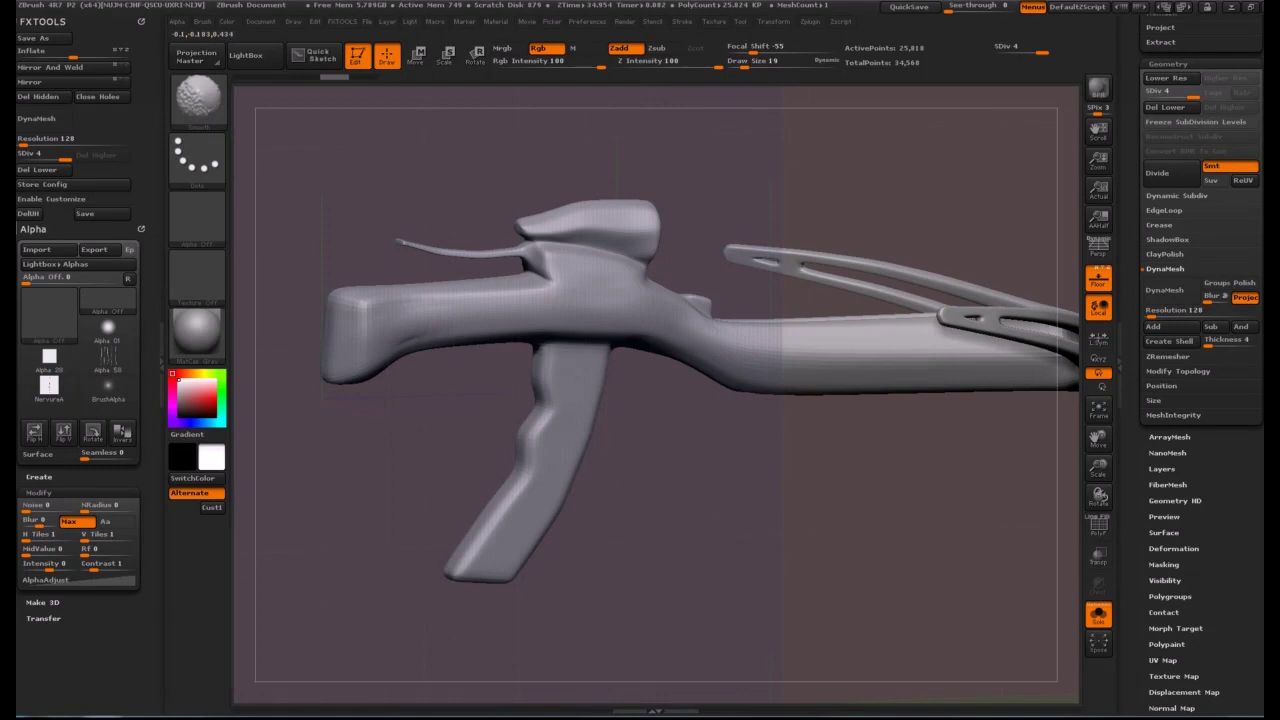
key("shift")
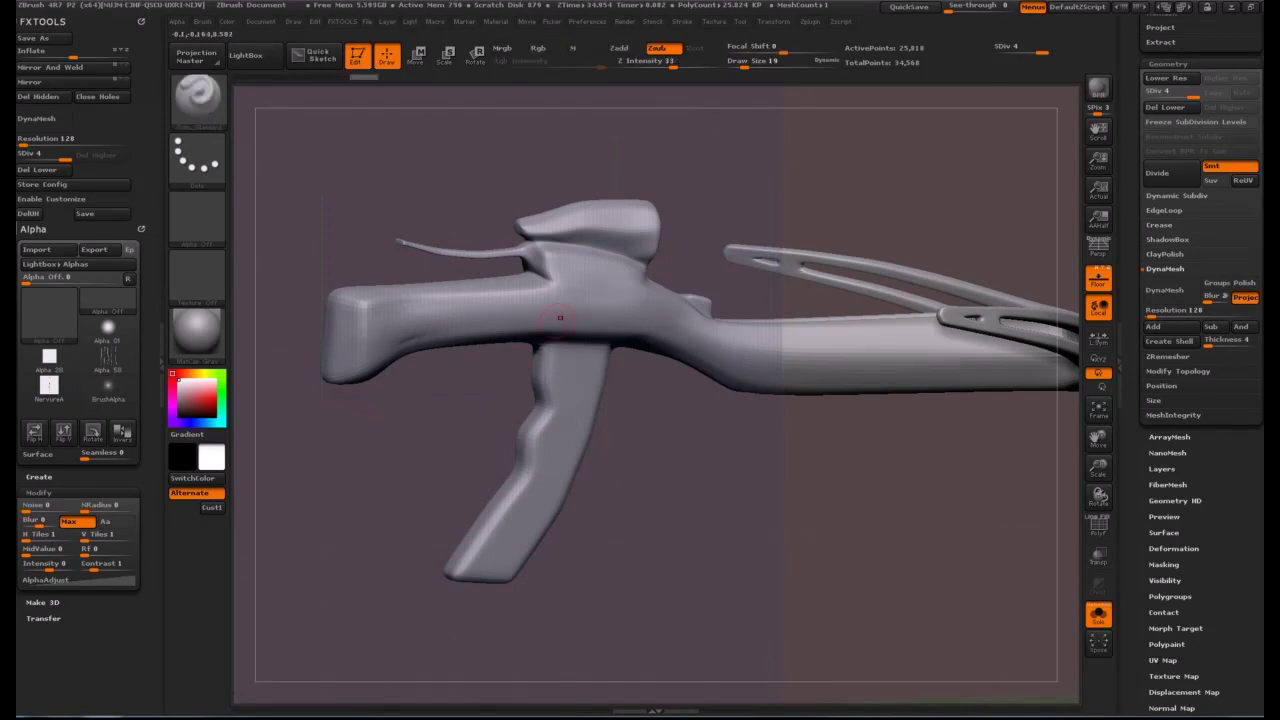
key("shift")
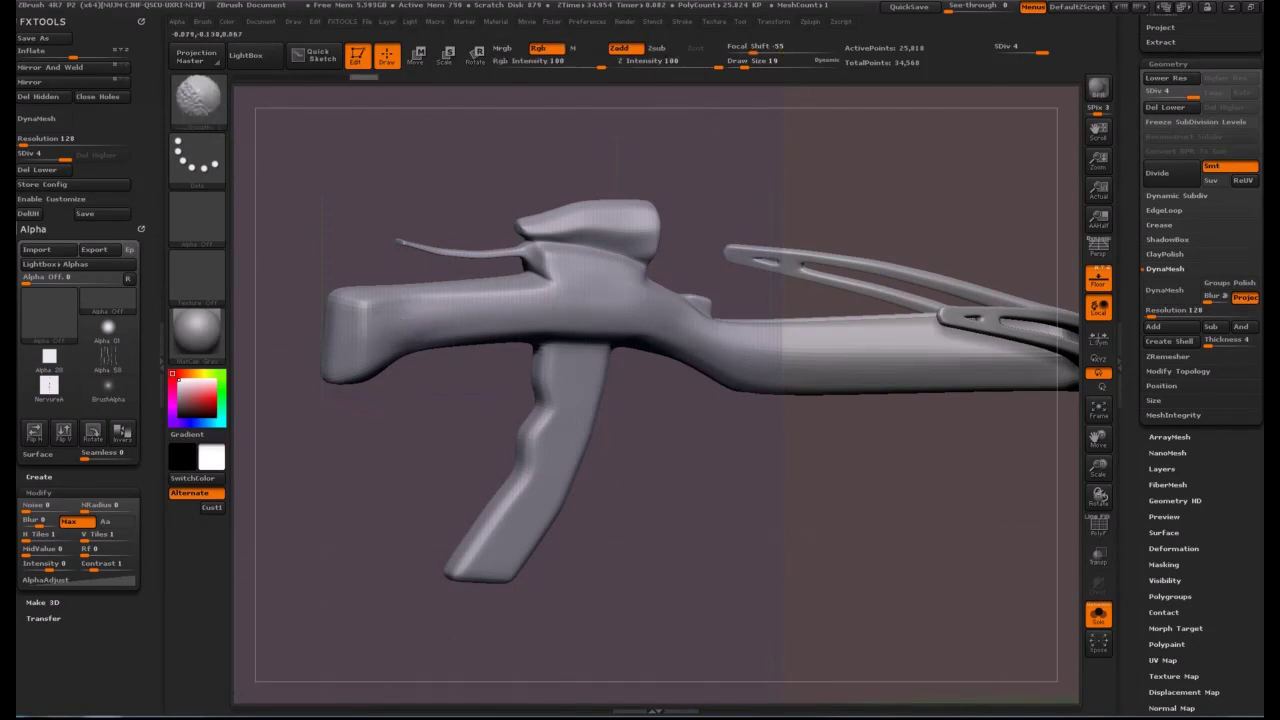
left_click_drag(590, 340, 546, 329, "shift")
Smooth the rear stock on the opposite side and inspect how the grip and top piece join the body.
left_click_drag(300, 450, 781, 432)
key("shift")
left_click_drag(686, 302, 694, 308, "shift")
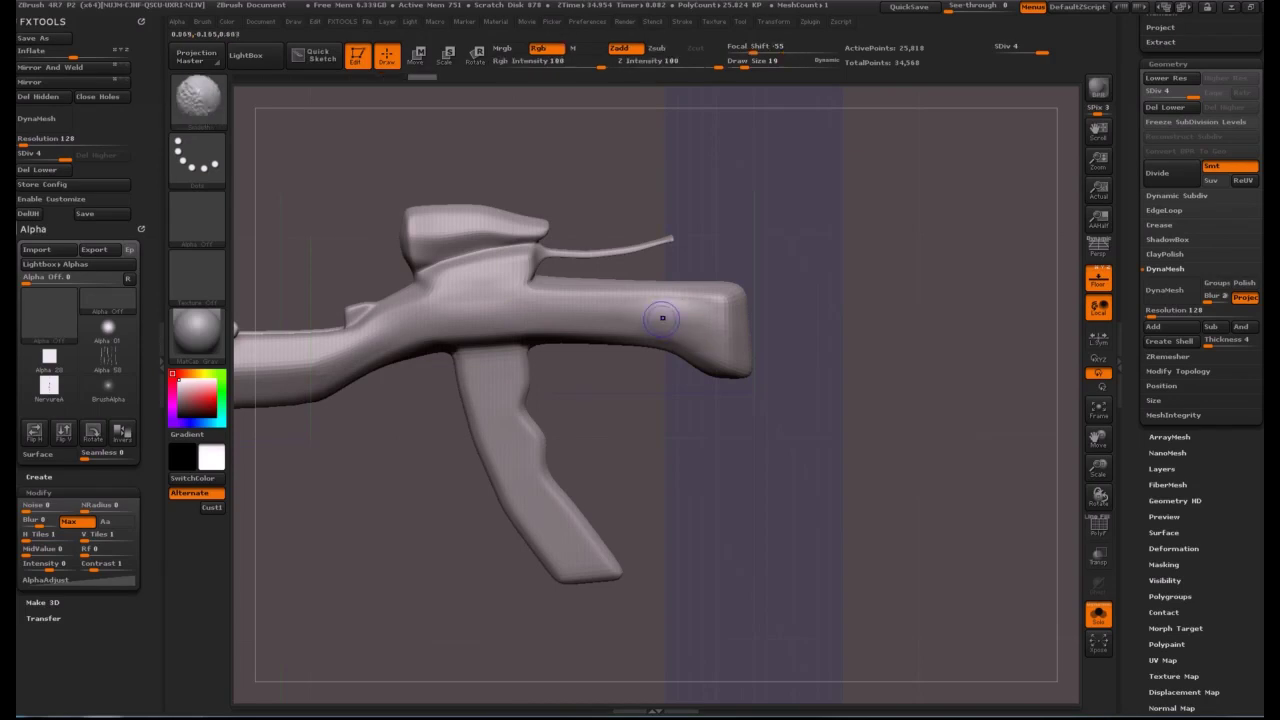
left_click_drag(606, 180, 734, 288)
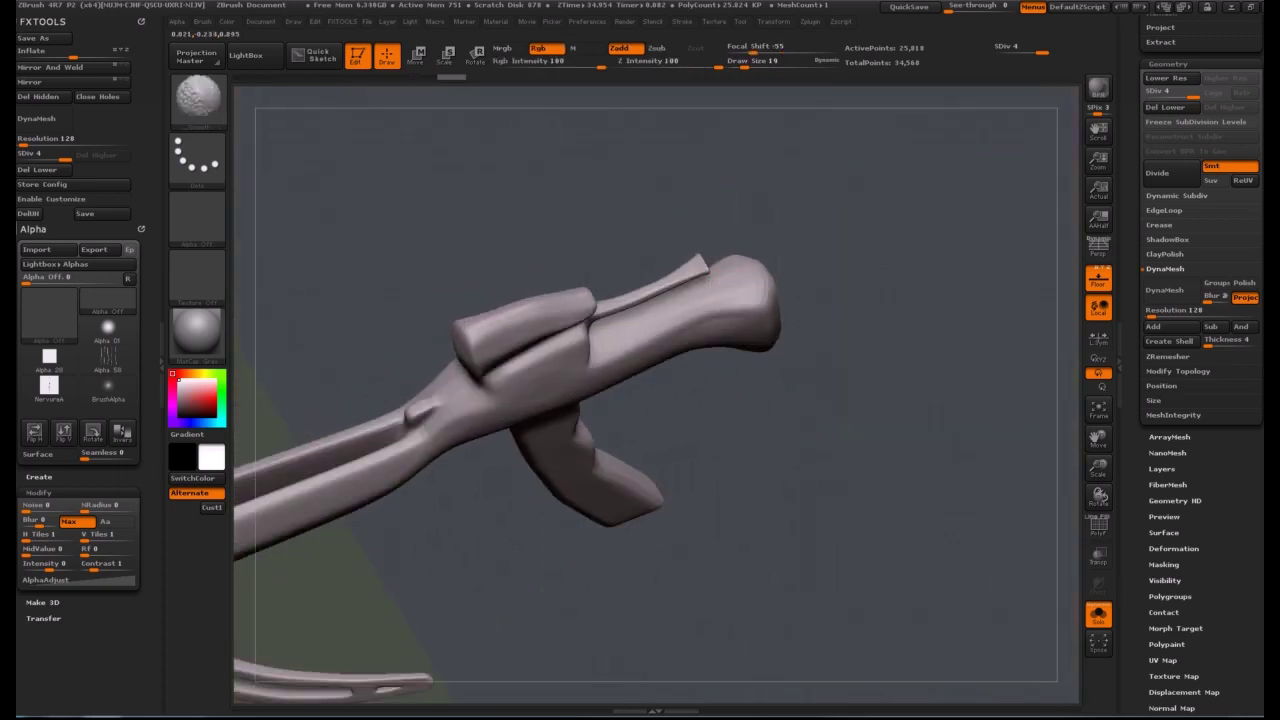
mouse_move(884, 283)
left_mouse_down()
mouse_move(850, 215)
mouse_move(1025, 250)
left_mouse_up()
mouse_move(742, 252)
left_mouse_down()
mouse_move(600, 250)
mouse_move(523, 225)
left_mouse_up()
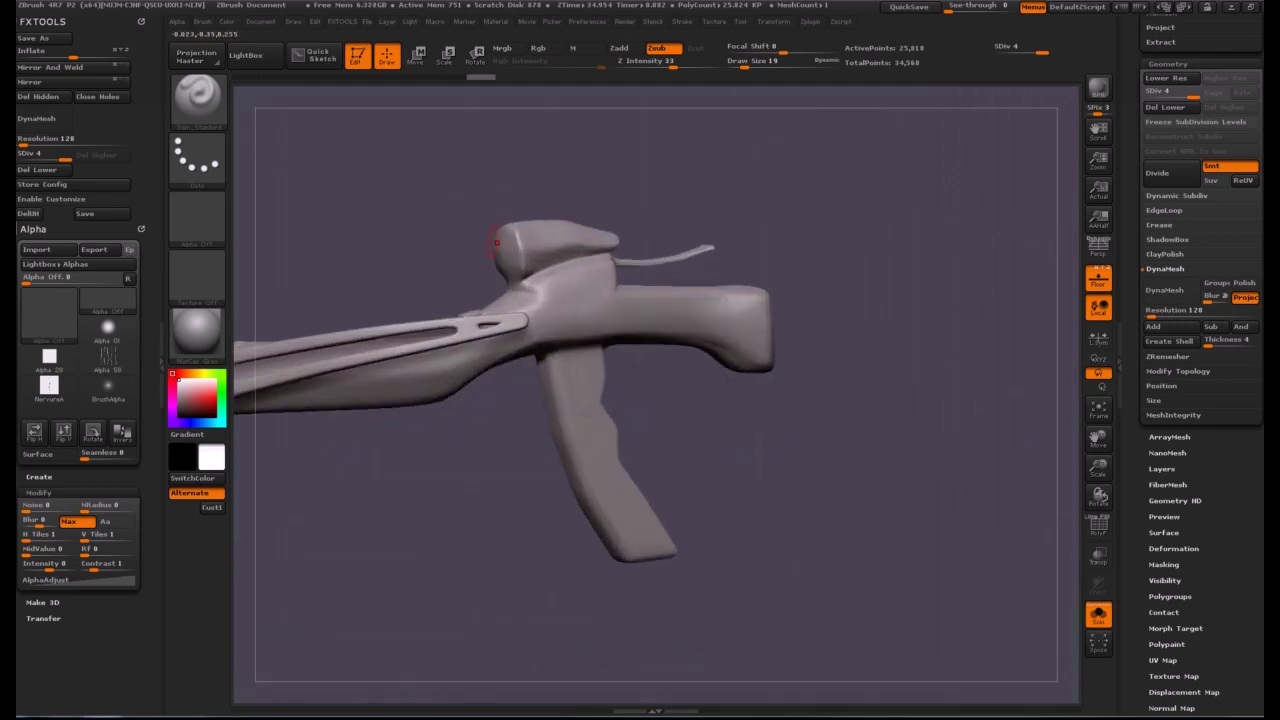
left_click_drag(614, 356, 555, 349)
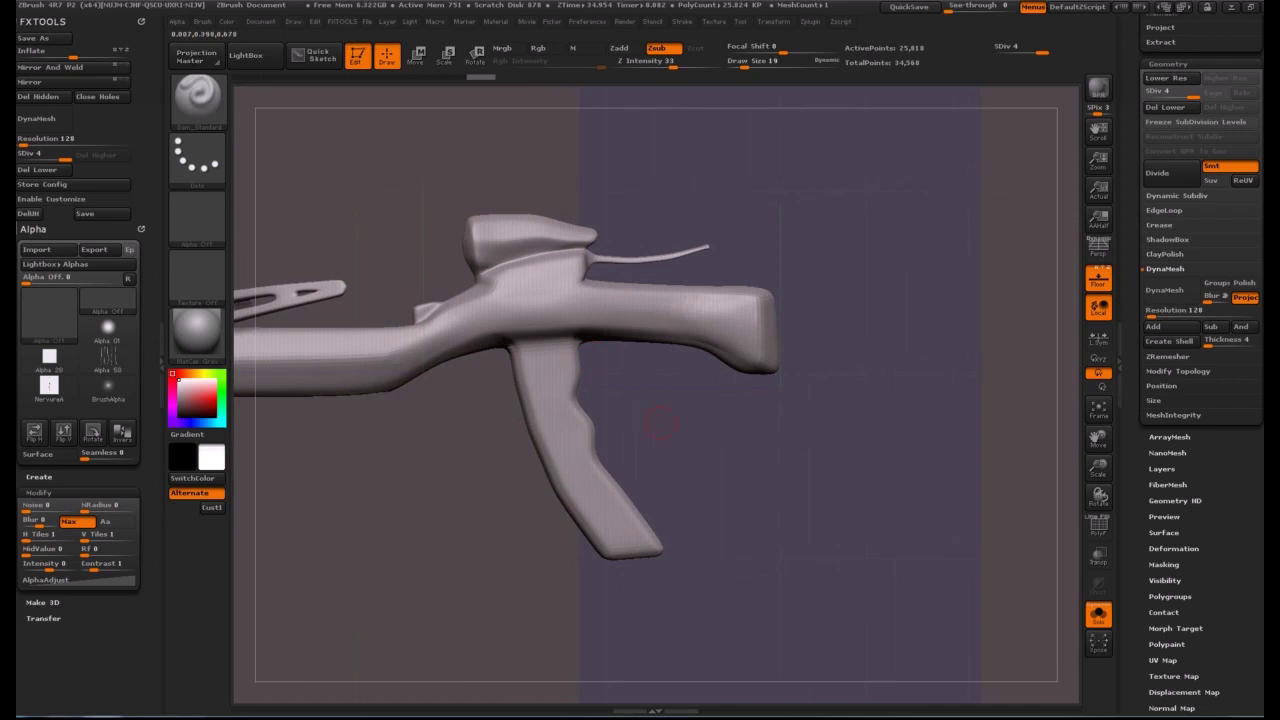
left_click_drag(659, 416, 578, 340)
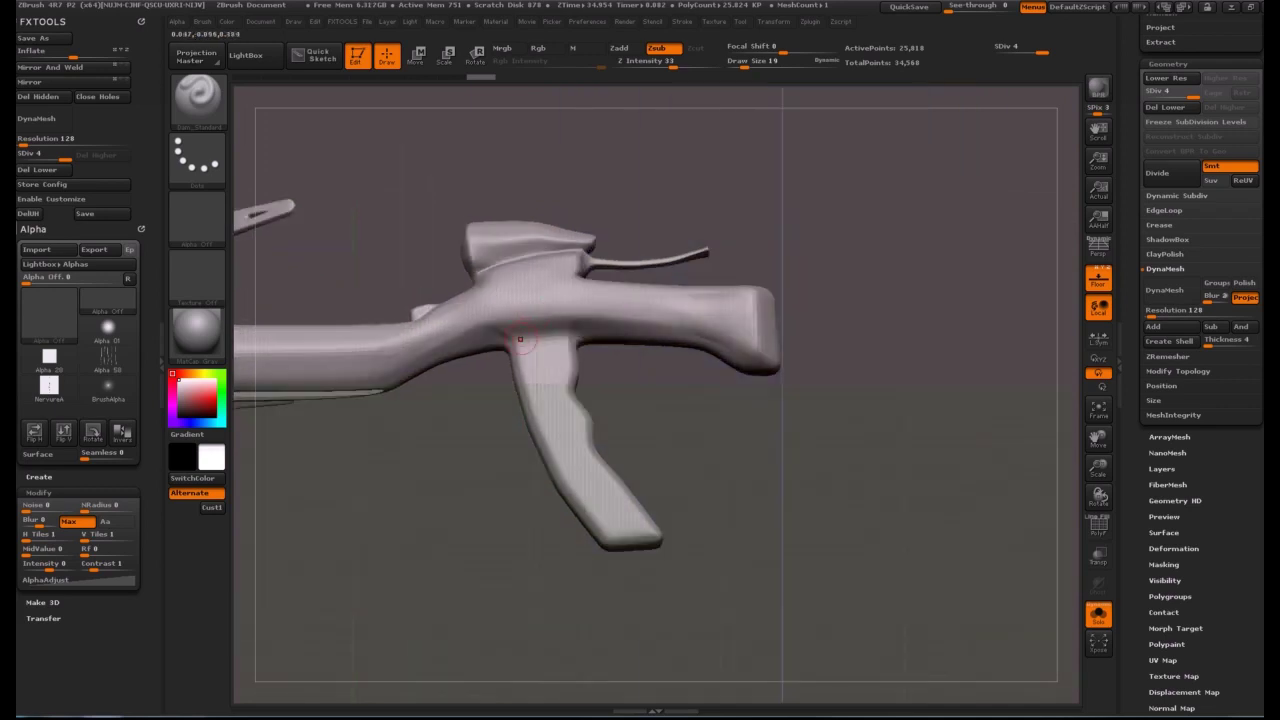
Make the duplicated low-poly crossbow body the active subtool and display its polyframe.
scroll(1200, 360, "up", 10)
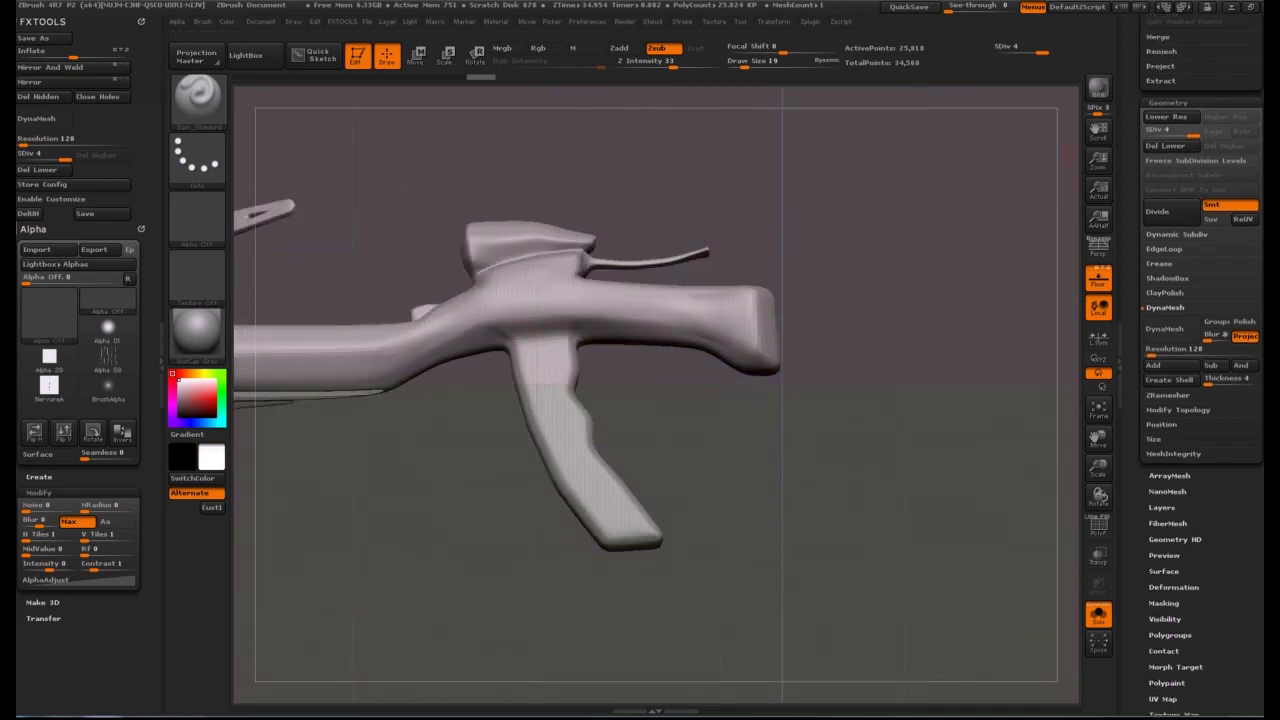
left_click(1200, 136)
left_click_drag(990, 330, 982, 385)
left_click(1097, 524)
left_click_drag(592, 362, 659, 367, "alt")
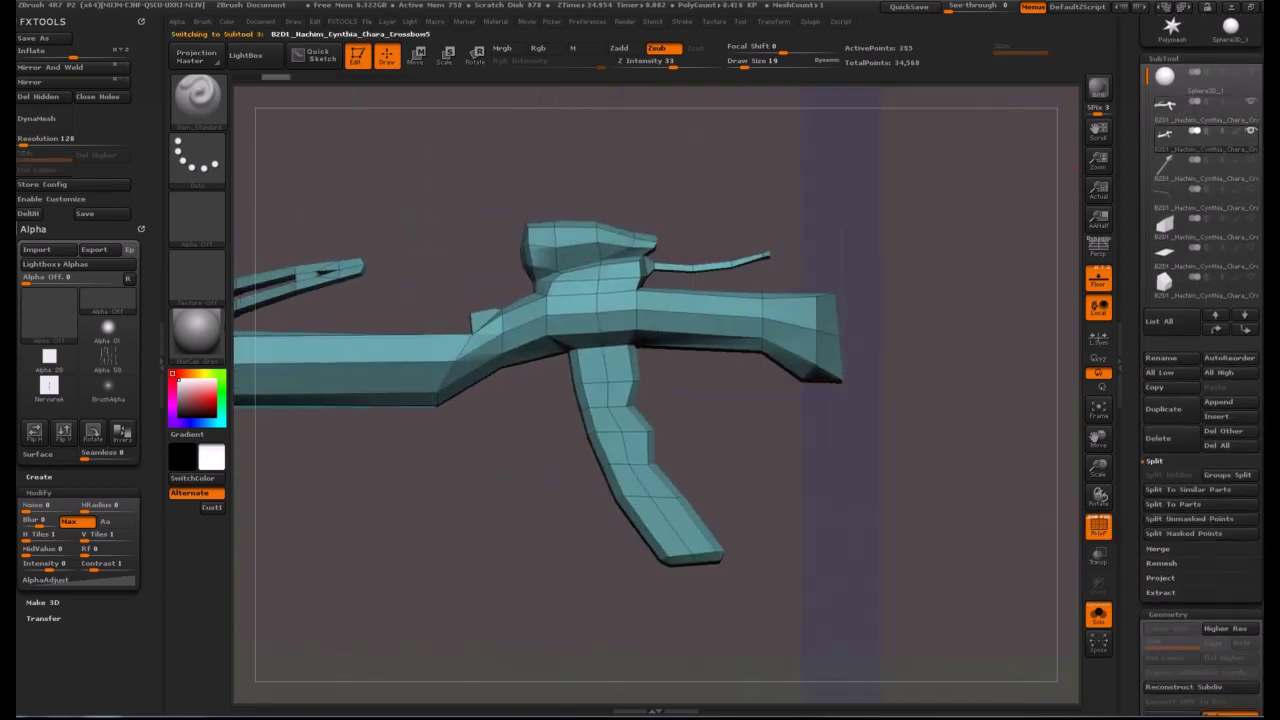
Hide the grip faces of the duplicated body with SelectRect and separate them into their own subtool with Split Hidden.
left_click(197, 100, "ctrl+shift")
left_click(334, 113, "ctrl+shift")
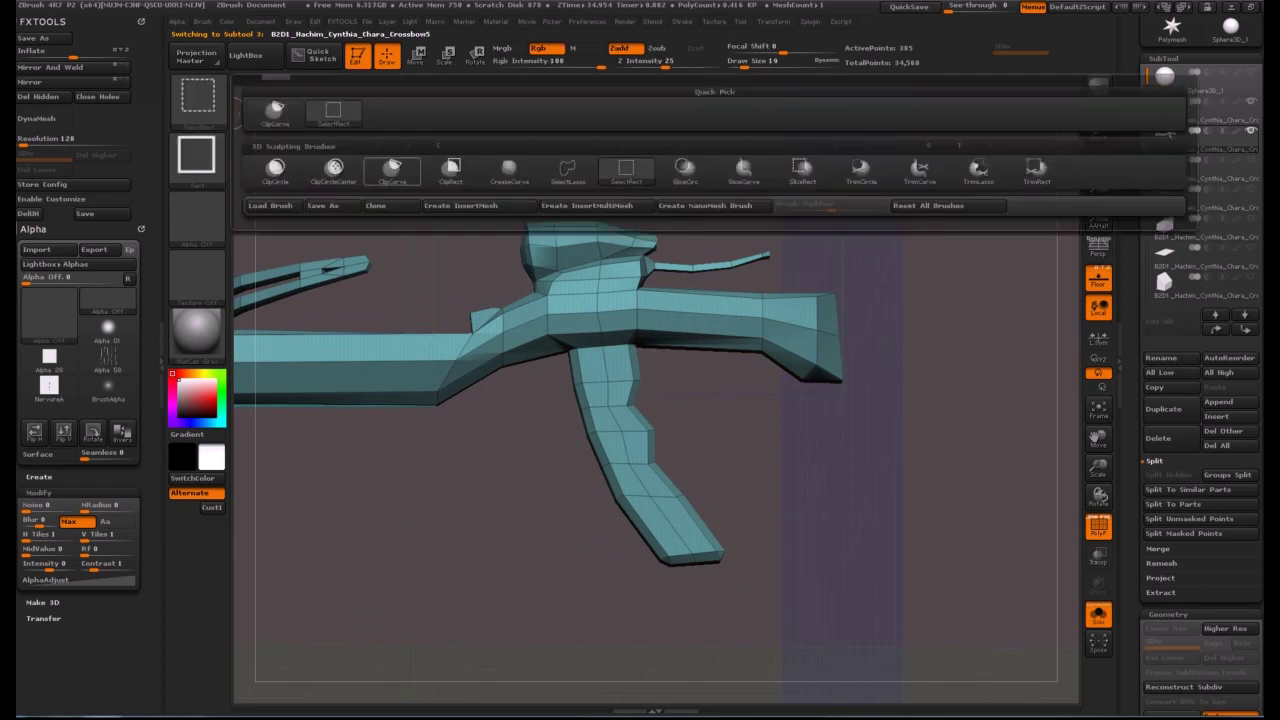
mouse_move(661, 361)
left_mouse_down("ctrl+shift")
mouse_move(529, 398)
mouse_move(530, 460)
left_mouse_up("ctrl+shift")
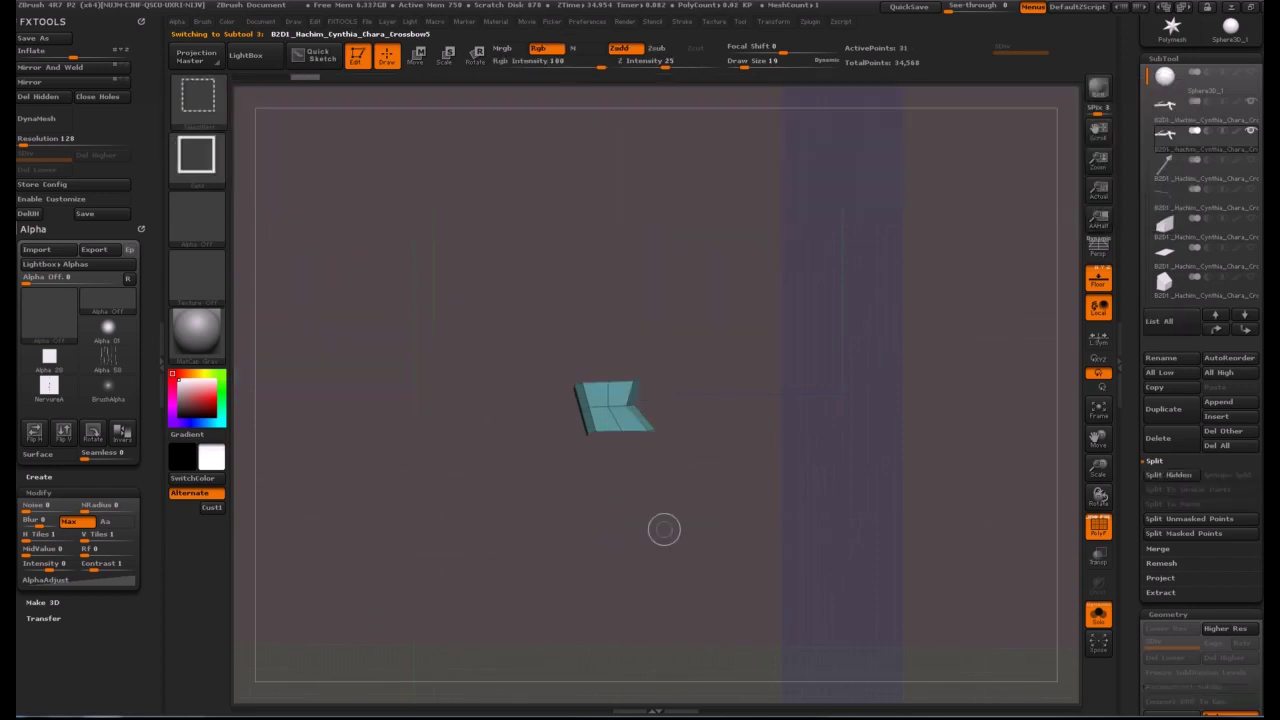
left_click(753, 466, "ctrl+shift")
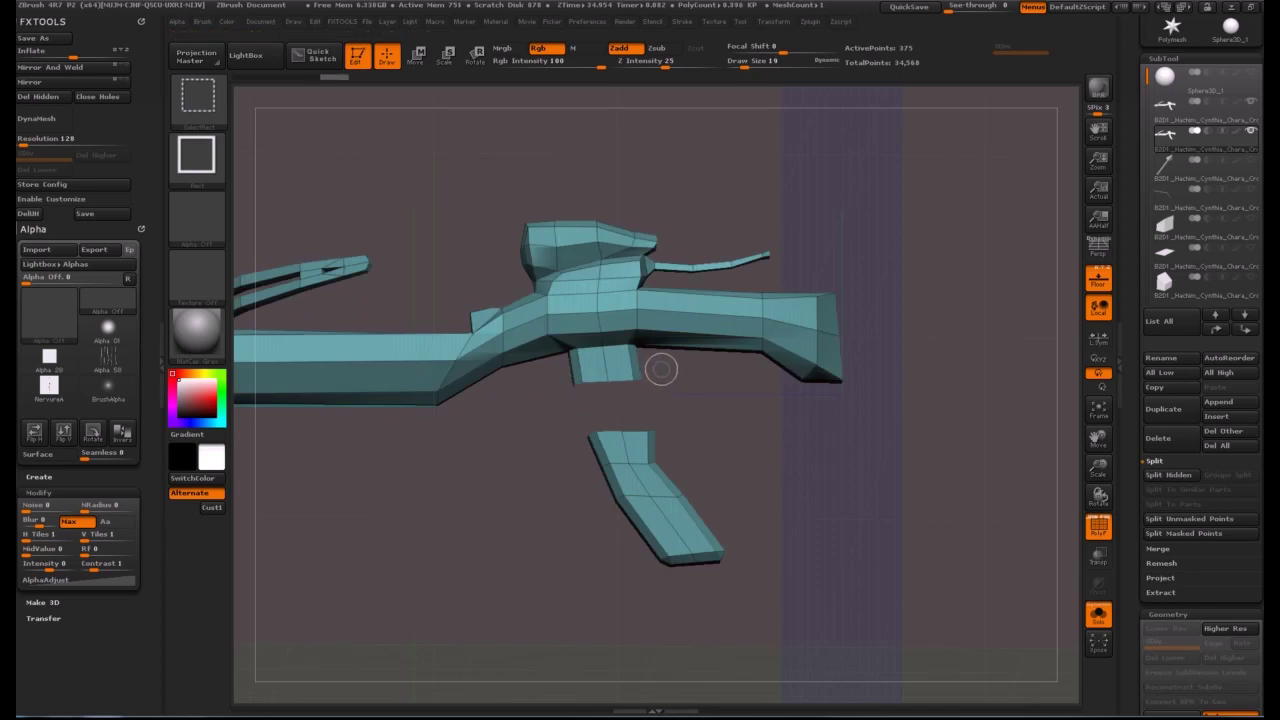
left_click_drag(730, 423, 574, 555, "ctrl+alt+shift")
left_click_drag(626, 607, 546, 418)
left_click_drag(600, 500, 1000, 309)
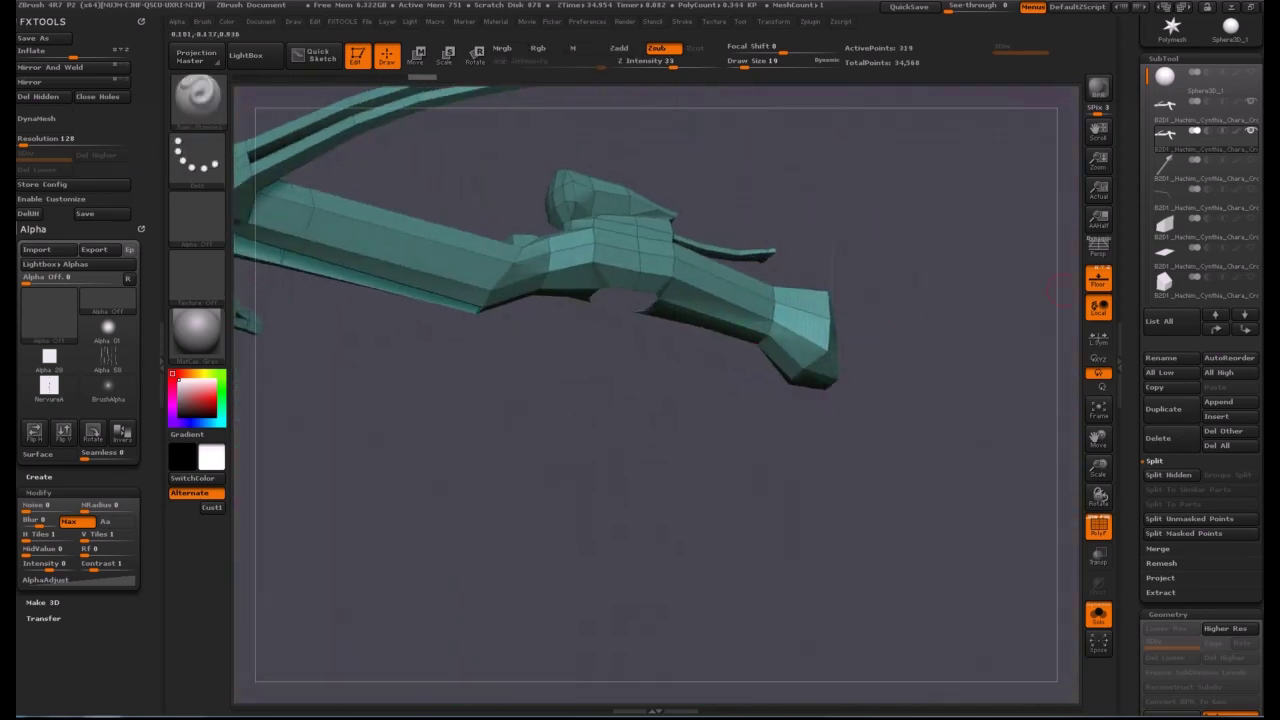
left_click_drag(1138, 480, 1138, 276)
left_click(1168, 275)
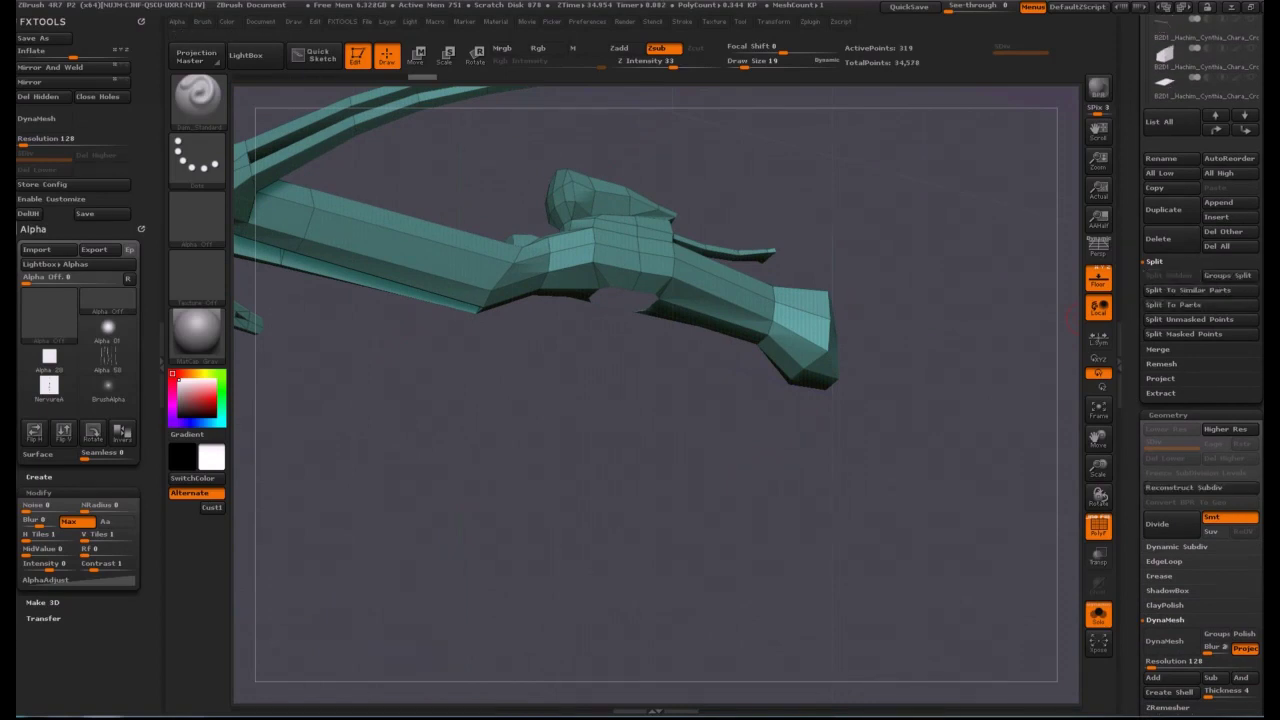
Turn off Solo and hide the original body subtool to check the duplicate body together with its separated grip.
left_click(1098, 614)
left_click_drag(1138, 270, 1138, 632)
left_click(1251, 265)
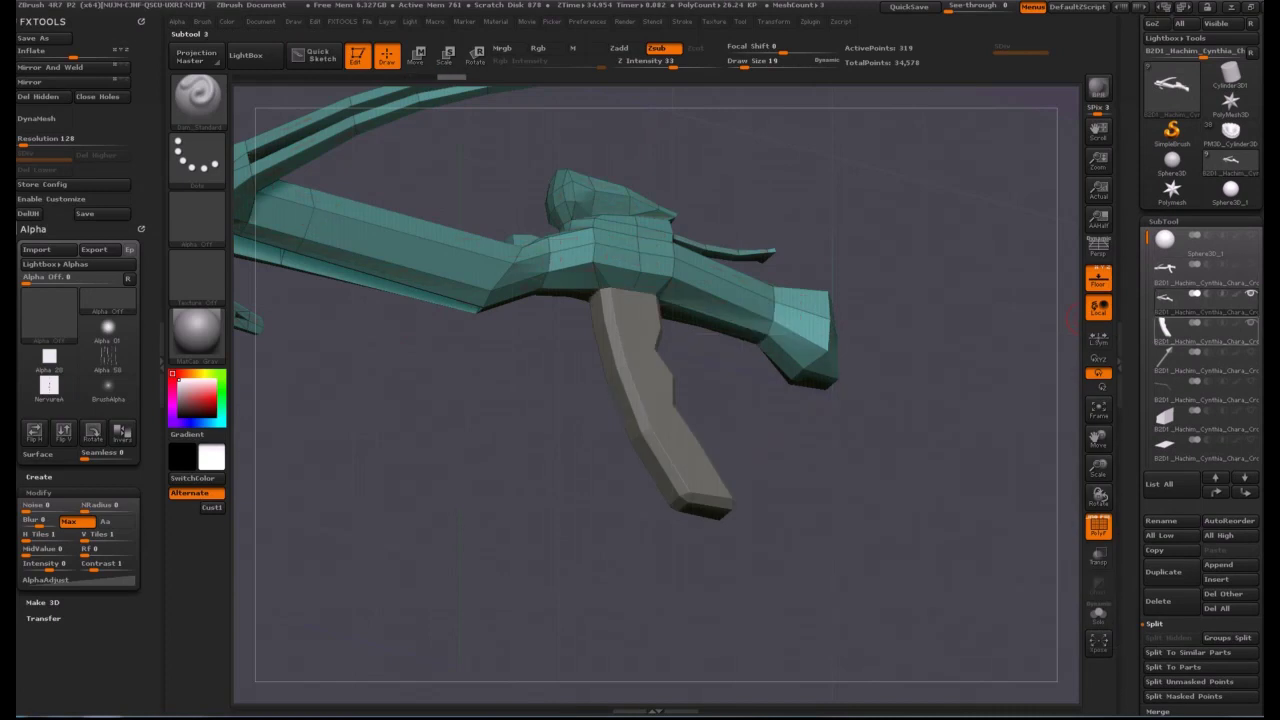
left_click(1251, 323)
left_click(1251, 323)
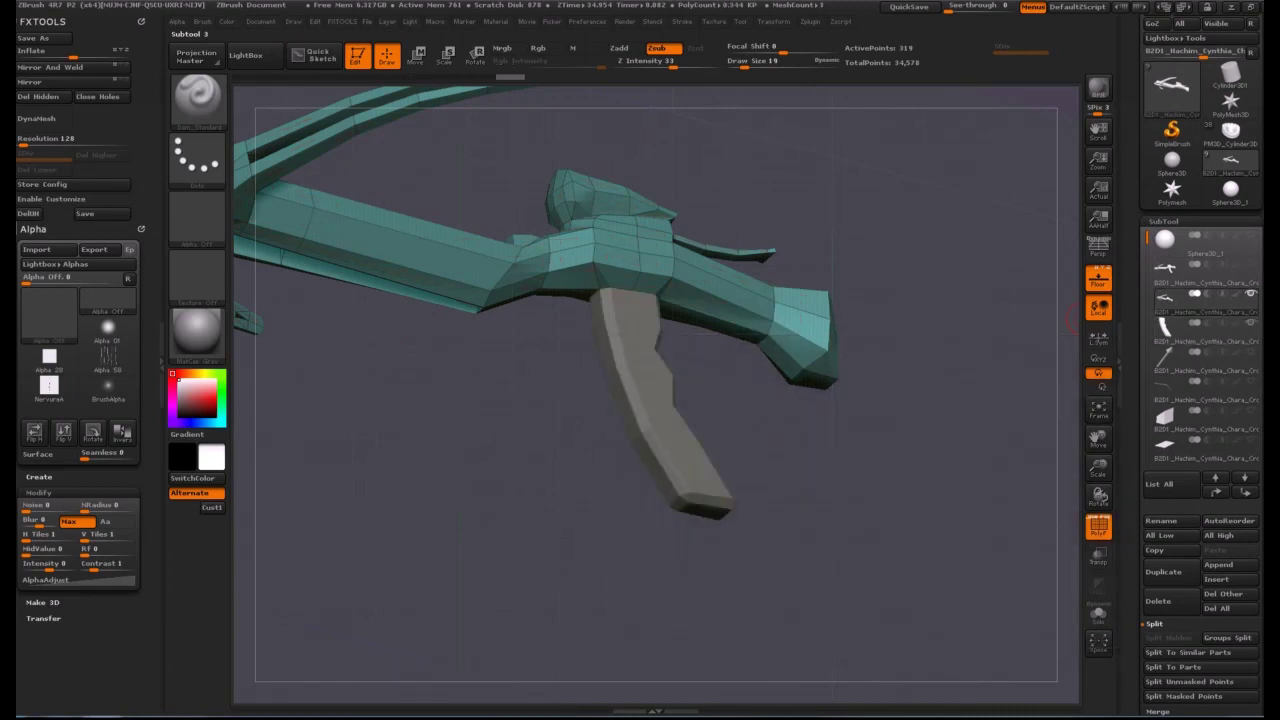
left_click_drag(930, 380, 945, 546)
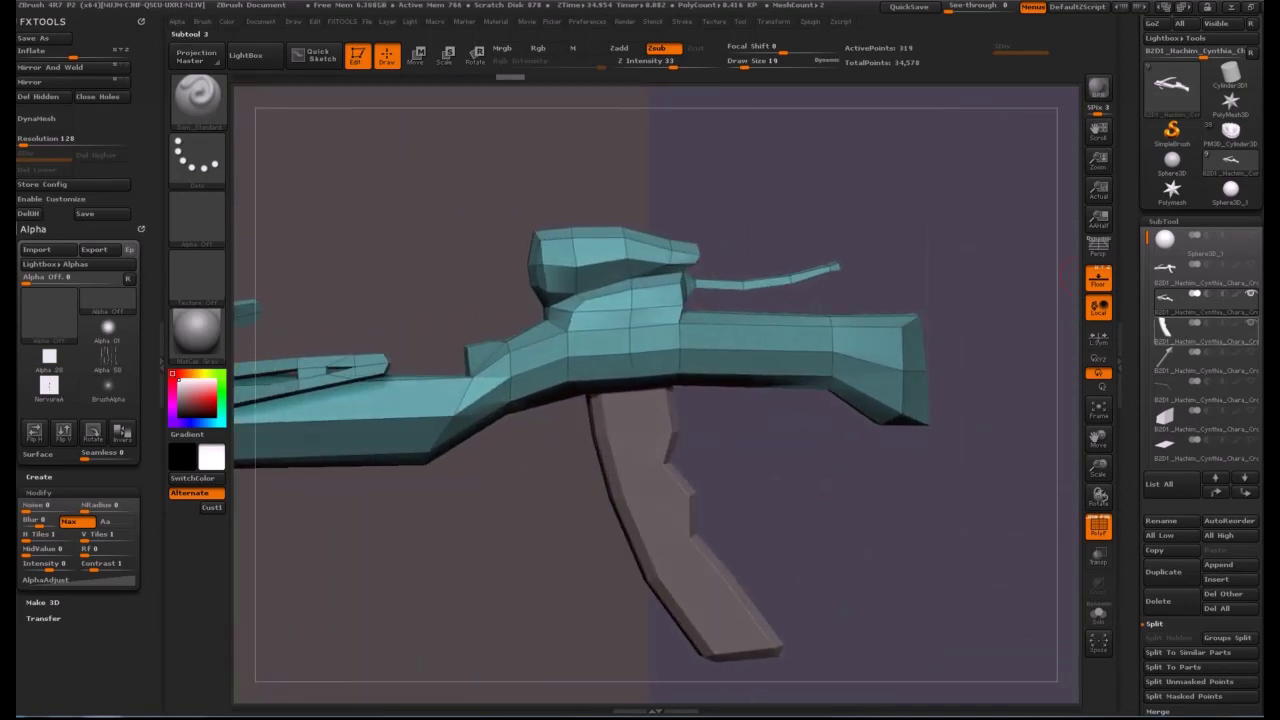
Hide the raised piece on top of the crossbow body and separate it into its own subtool with Split Hidden.
left_click_drag(557, 200, 493, 277, "ctrl+shift")
left_click(847, 252, "ctrl+shift")
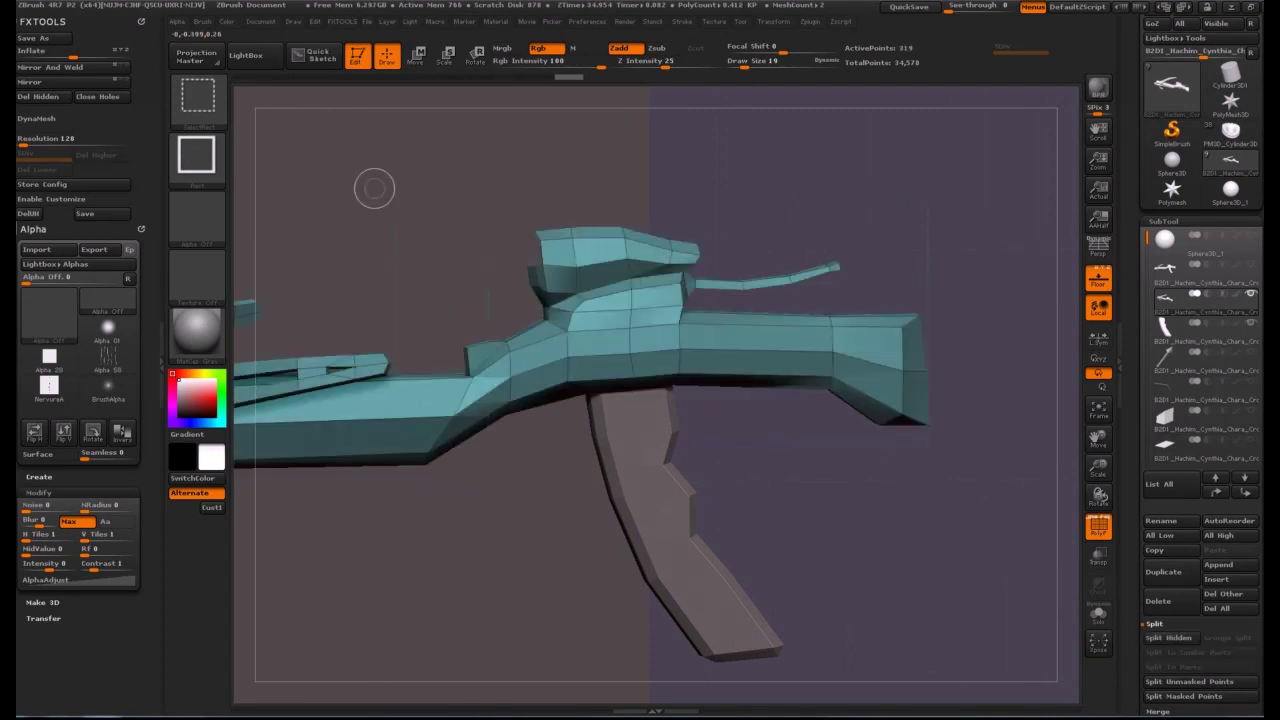
left_click_drag(579, 199, 655, 262, "ctrl+alt+shift")
left_click(724, 223, "ctrl+shift")
left_click_drag(718, 211, 547, 274, "ctrl+alt+shift")
mouse_move(577, 234)
left_mouse_down()
mouse_move(840, 242)
mouse_move(560, 252)
left_mouse_up()
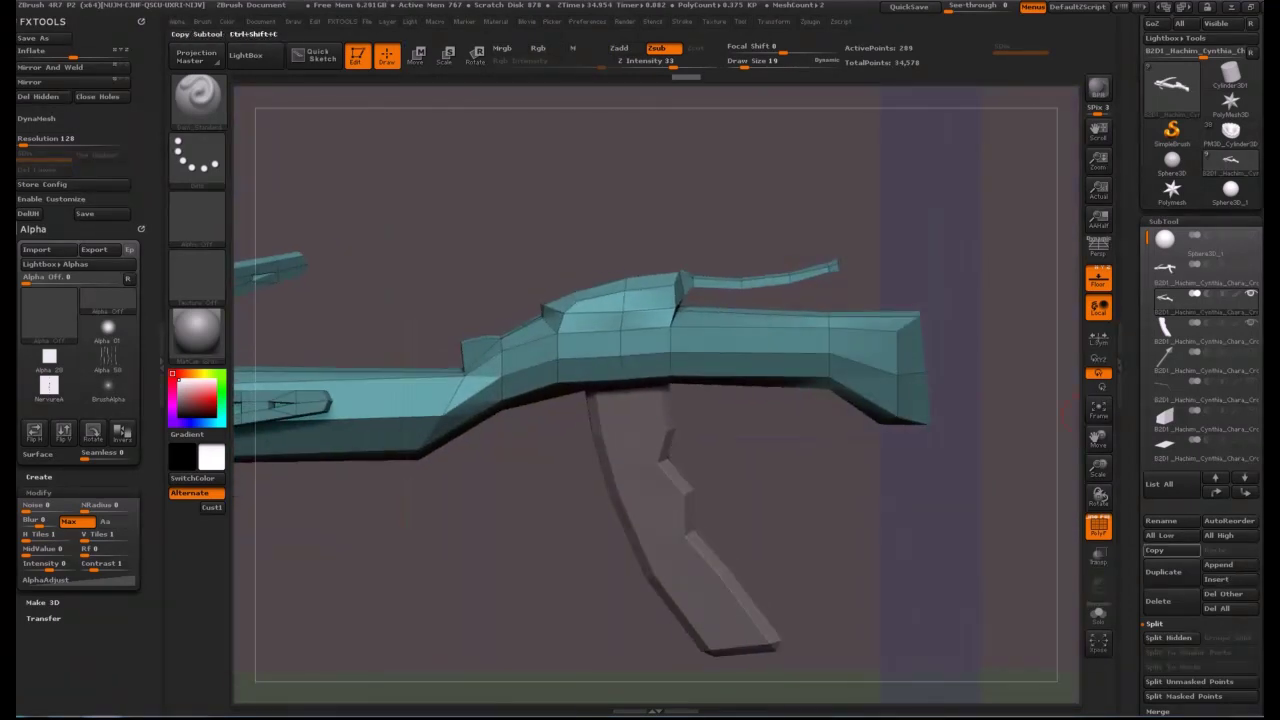
left_click(1168, 637)
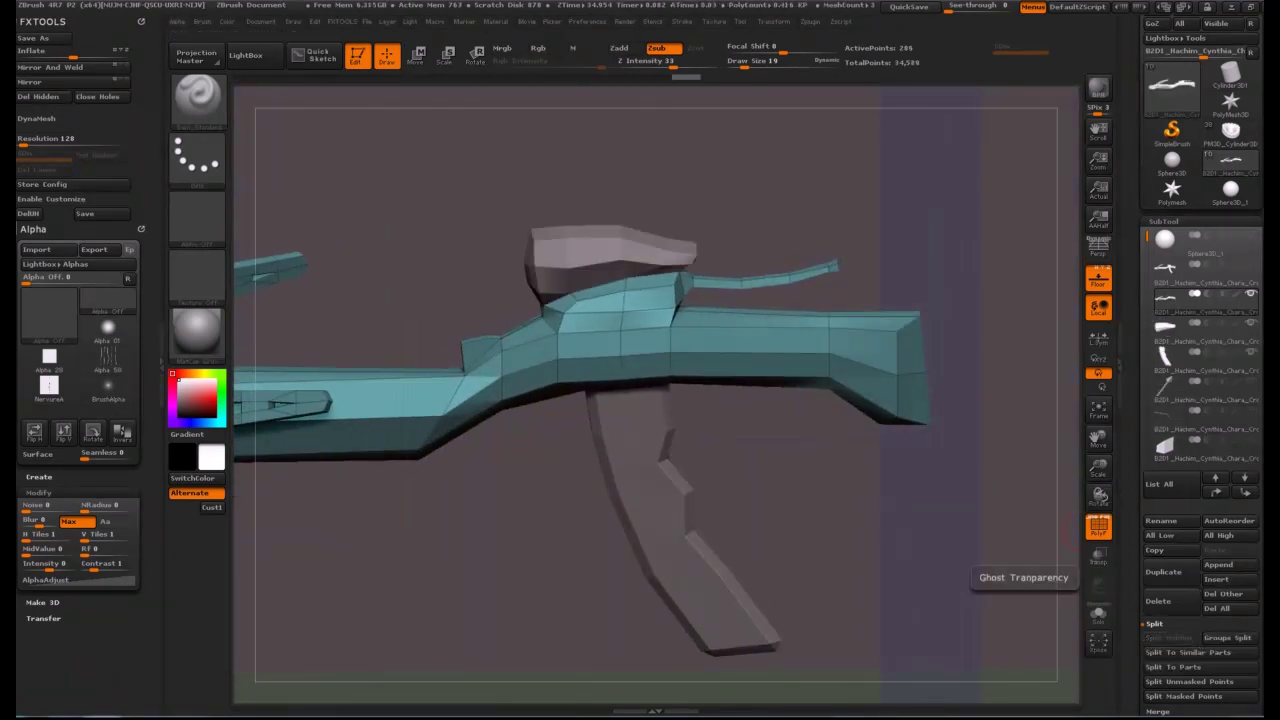
Hide the thin lever at the rear of the duplicated body and separate it into its own subtool with Split Hidden.
left_click(1200, 329)
left_click(1200, 301)
mouse_move(853, 483)
left_mouse_down()
mouse_move(705, 515)
mouse_move(850, 500)
mouse_move(852, 555)
mouse_move(872, 300)
mouse_move(891, 233)
mouse_move(721, 264)
mouse_move(692, 292)
mouse_move(560, 288)
mouse_move(704, 288)
left_mouse_up()
left_click(885, 200, "ctrl+shift")
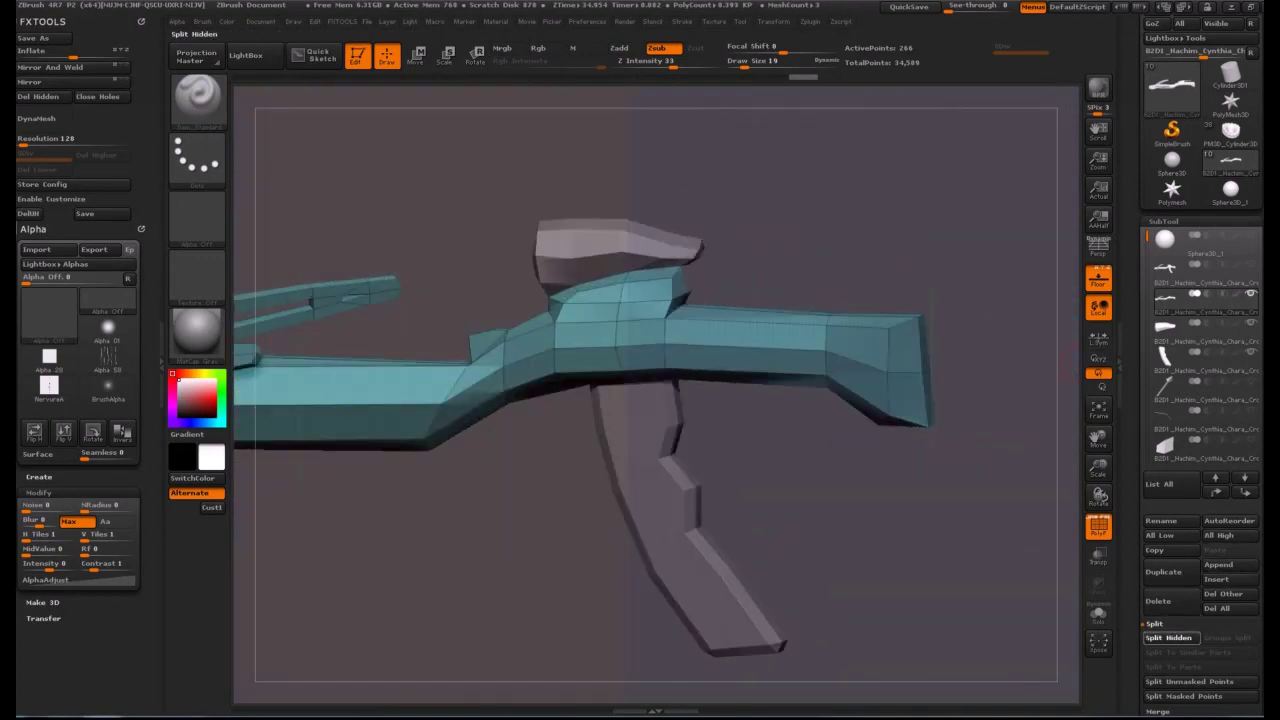
left_click(1168, 637)
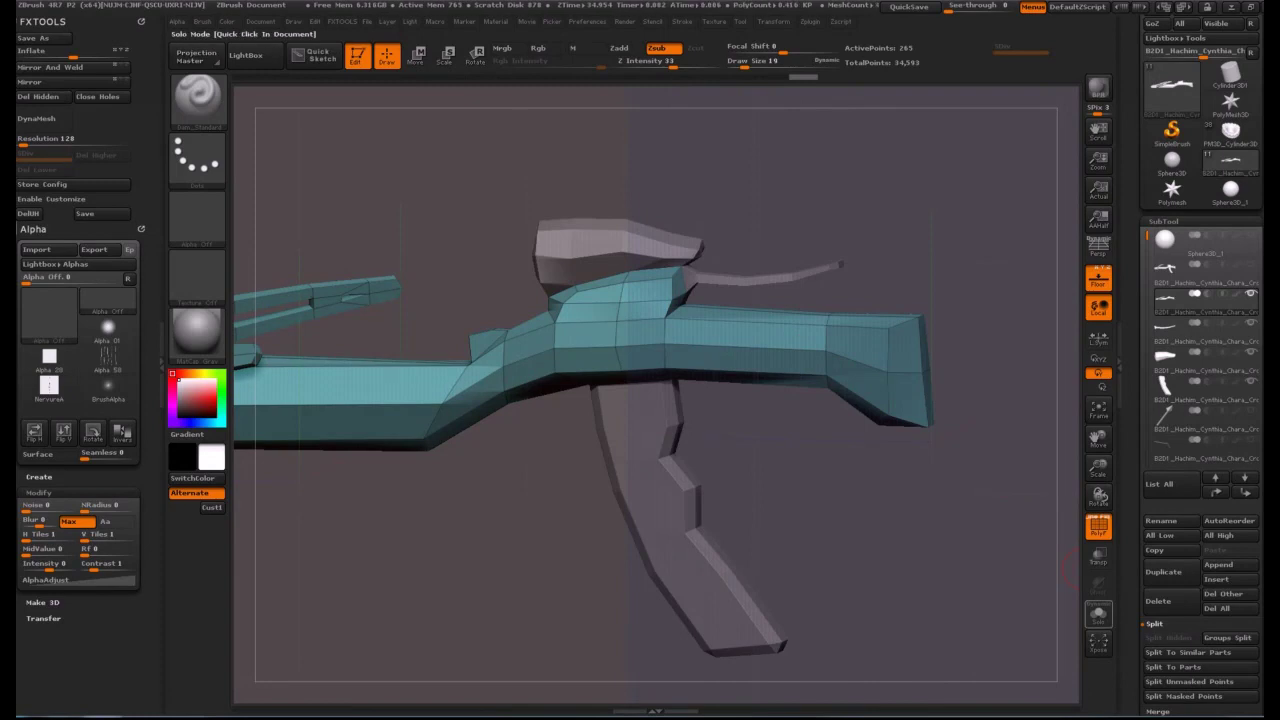
Isolate the remaining duplicated body with Solo and fill its open gaps with Close Holes.
left_click(1098, 615)
left_click_drag(900, 500, 1000, 540)
left_click_drag(860, 496, 848, 497)
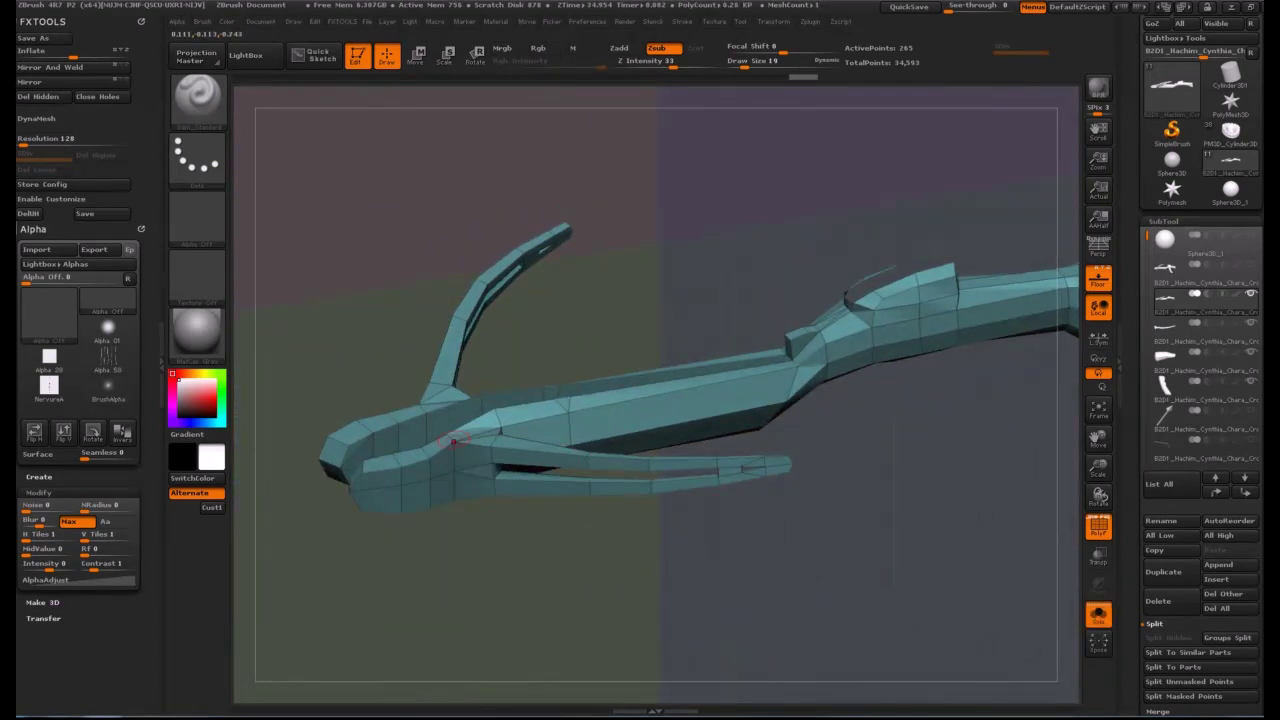
left_click_drag(970, 478, 850, 475)
left_click_drag(450, 345, 442, 330)
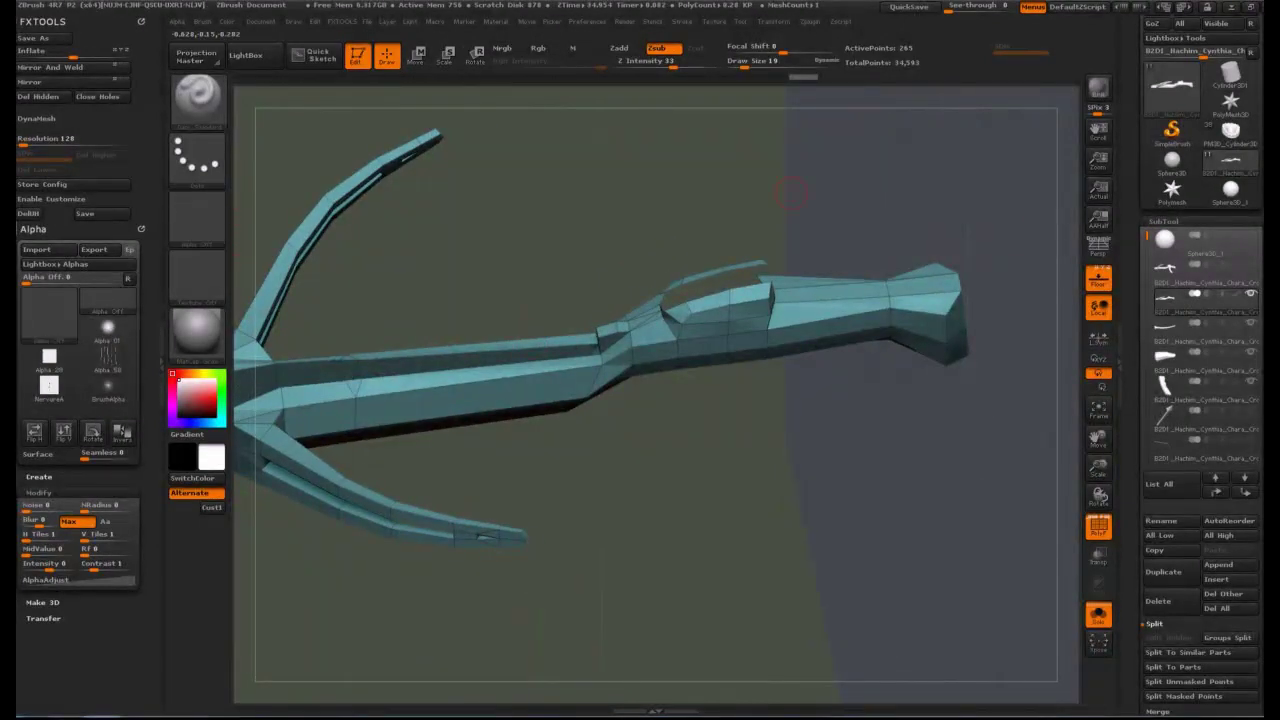
left_click_drag(1200, 505, 1200, 23)
left_click_drag(1200, 565, 1200, 365)
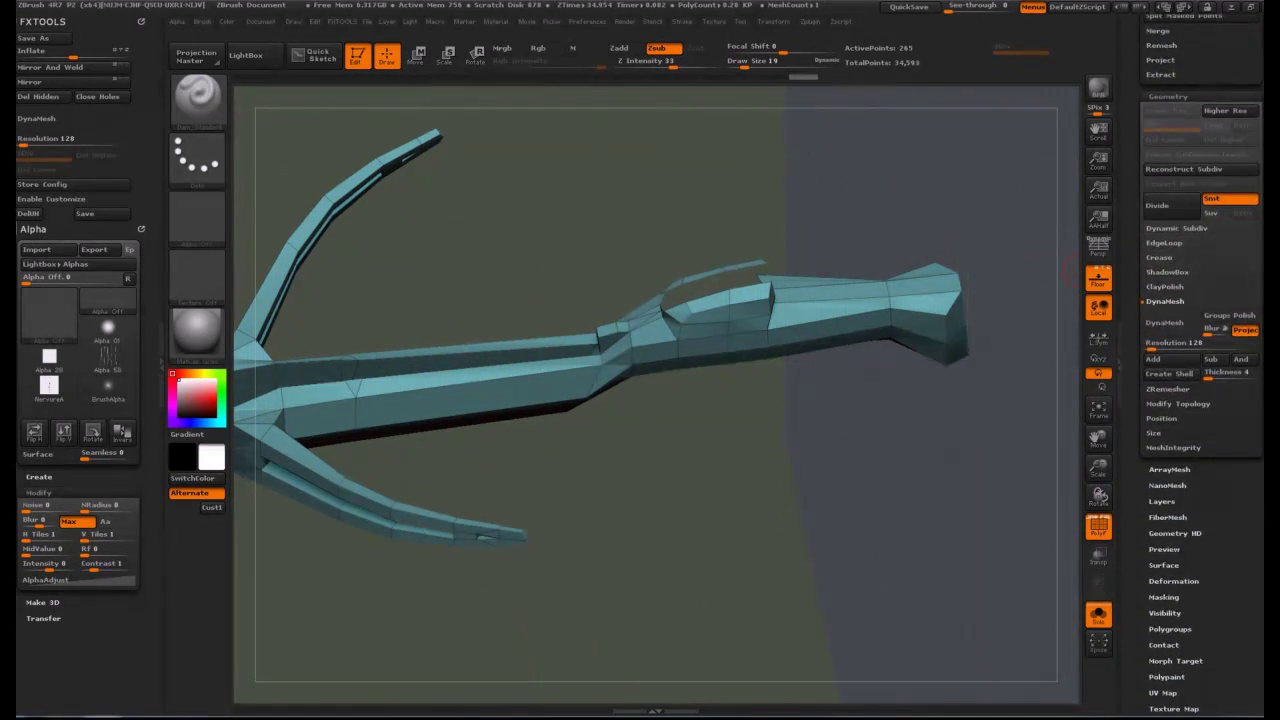
left_click(1178, 403)
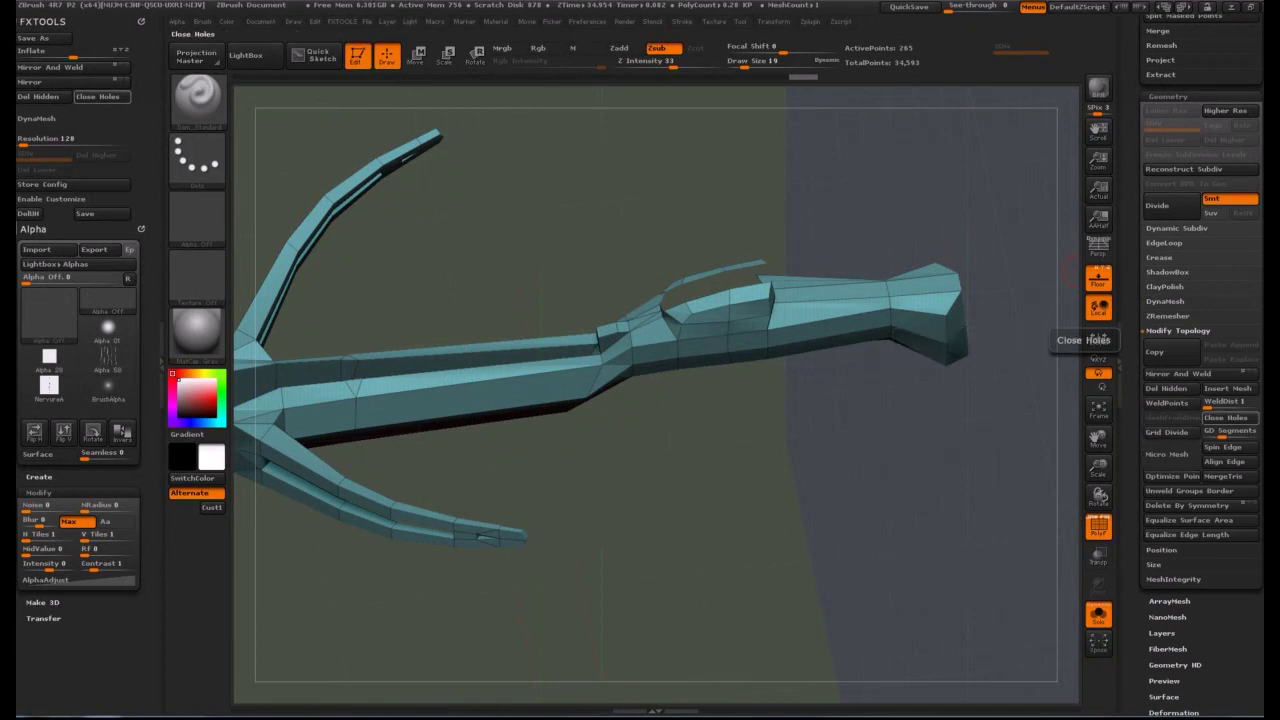
left_click(1226, 417)
Examine the newly filled faces on the body's raised section from several angles.
left_click_drag(1000, 420, 540, 430)
left_click_drag(740, 510, 736, 375)
left_click_drag(882, 233, 330, 498)
left_click_drag(690, 455, 788, 465)
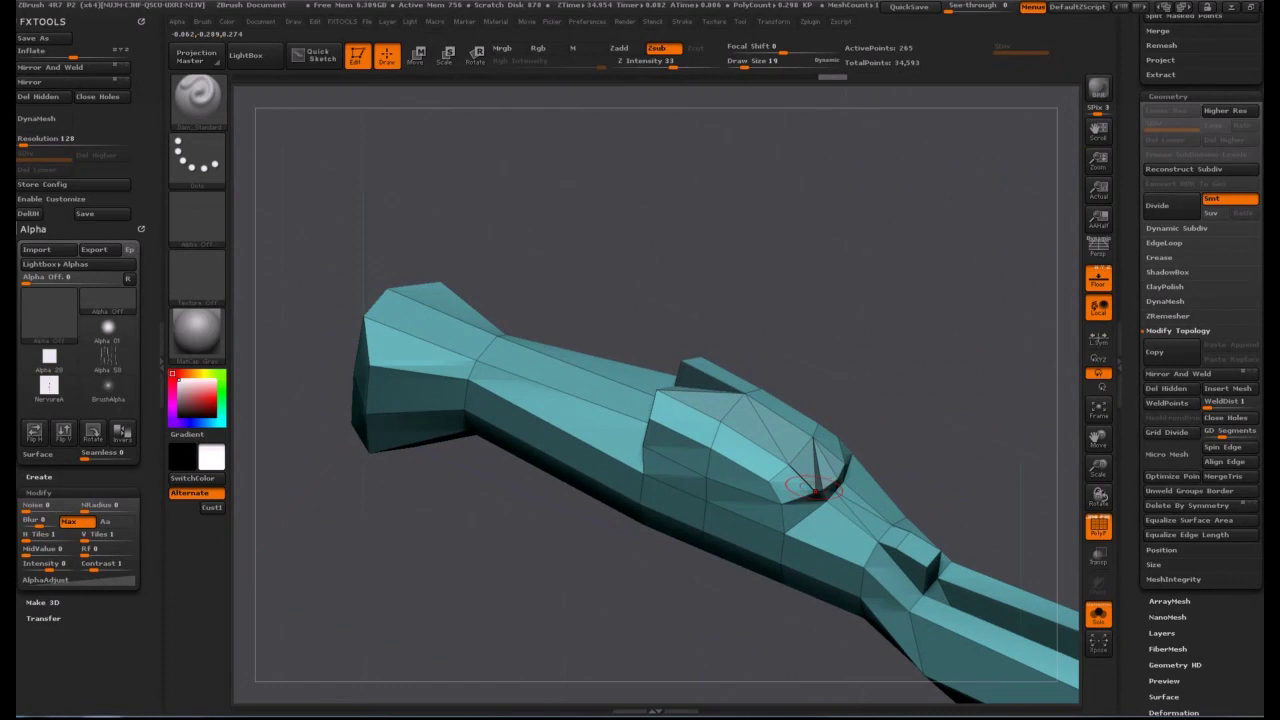
key("s")
key("shift")
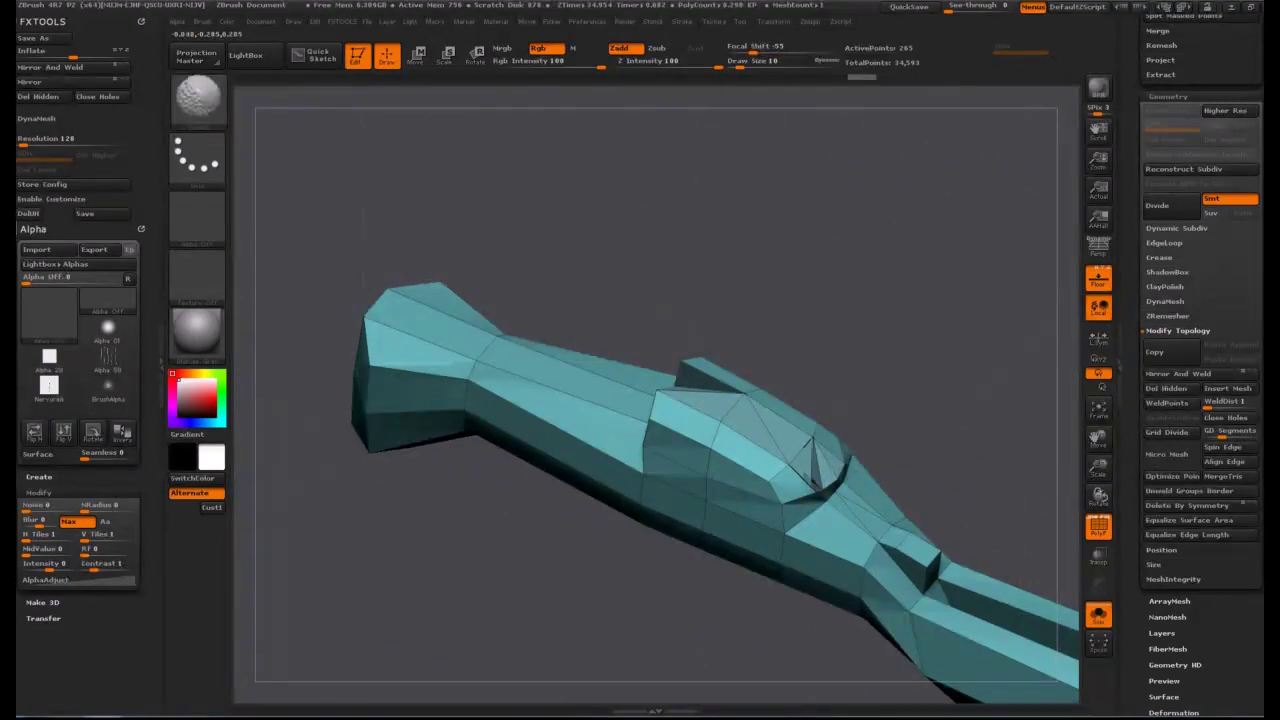
left_click_drag(940, 440, 825, 471)
key("shift")
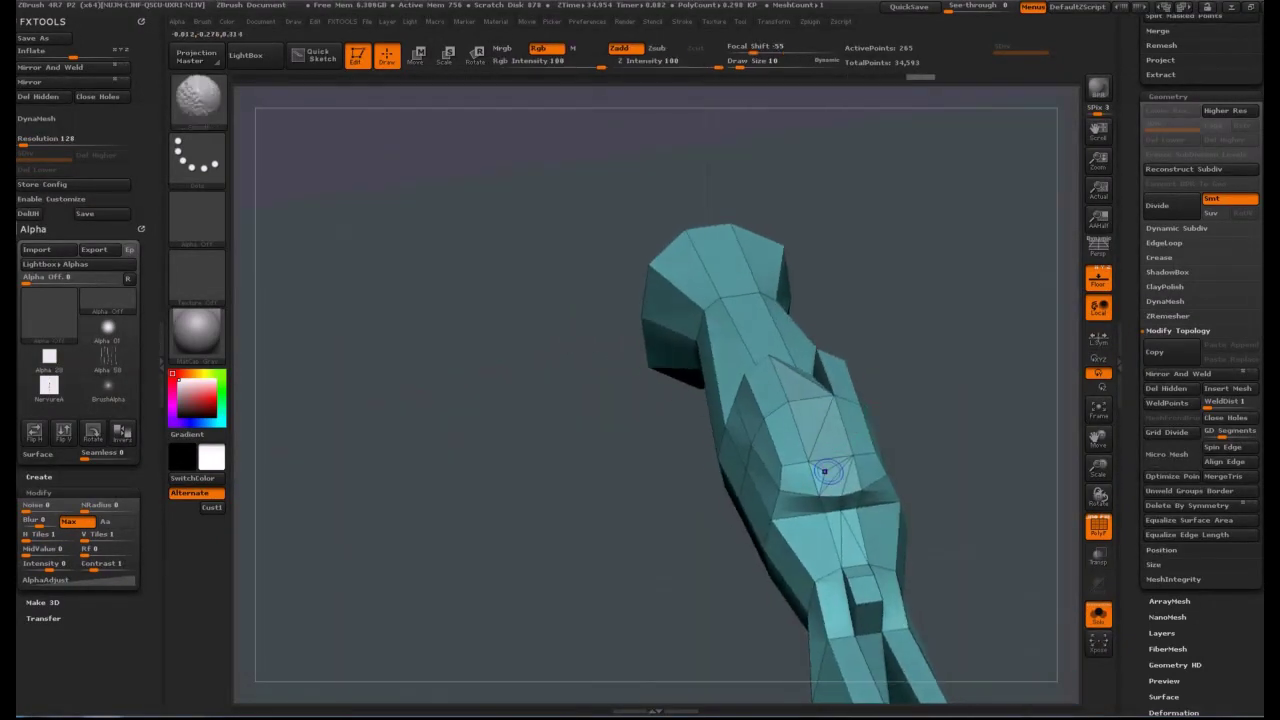
left_click_drag(925, 420, 410, 467)
left_click_drag(810, 512, 690, 400)
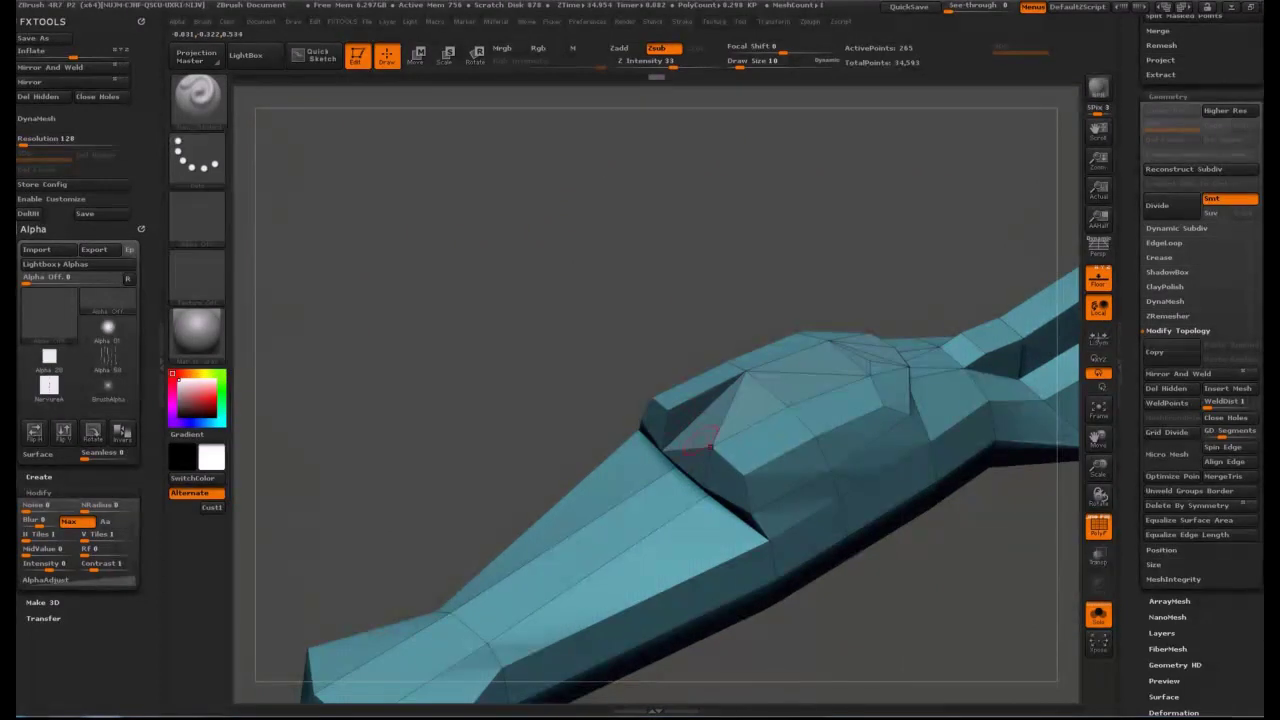
left_click_drag(618, 262, 587, 263)
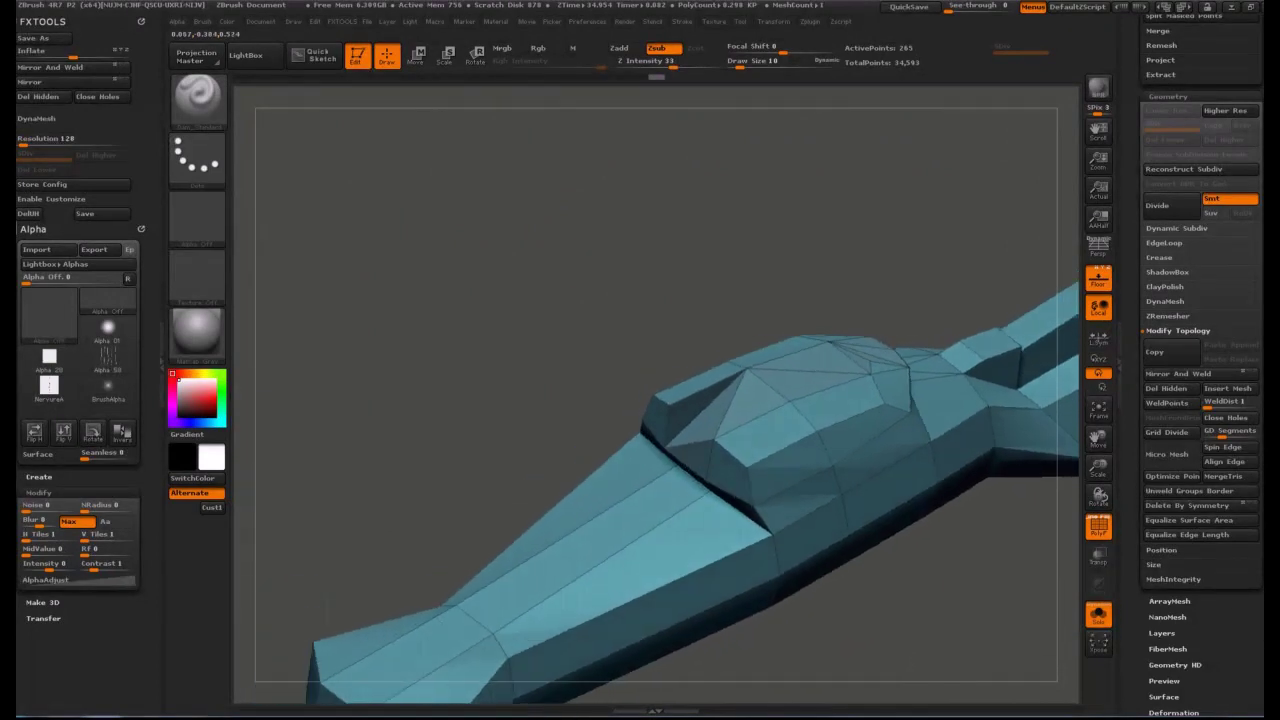
Using the ZModeler brush at draw size 3, set the edge action to Spin and spin the diagonal edge at the filled cap's rear end.
key("b")
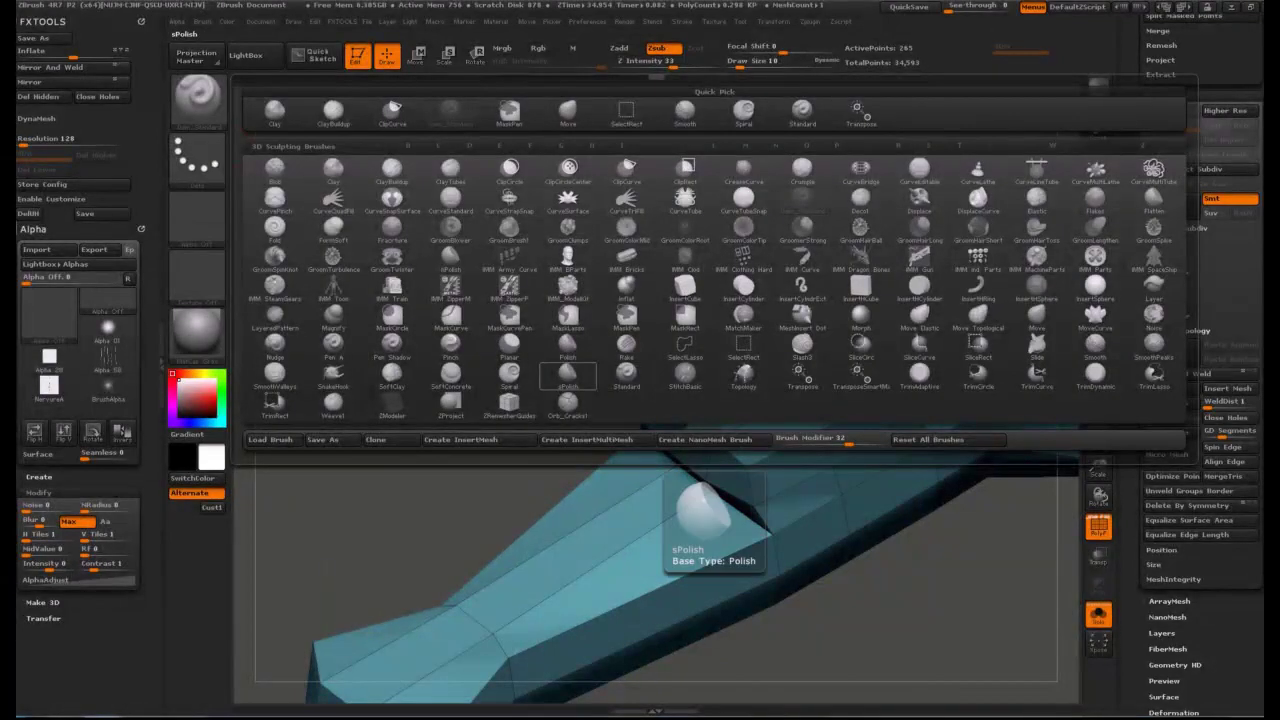
key("z")
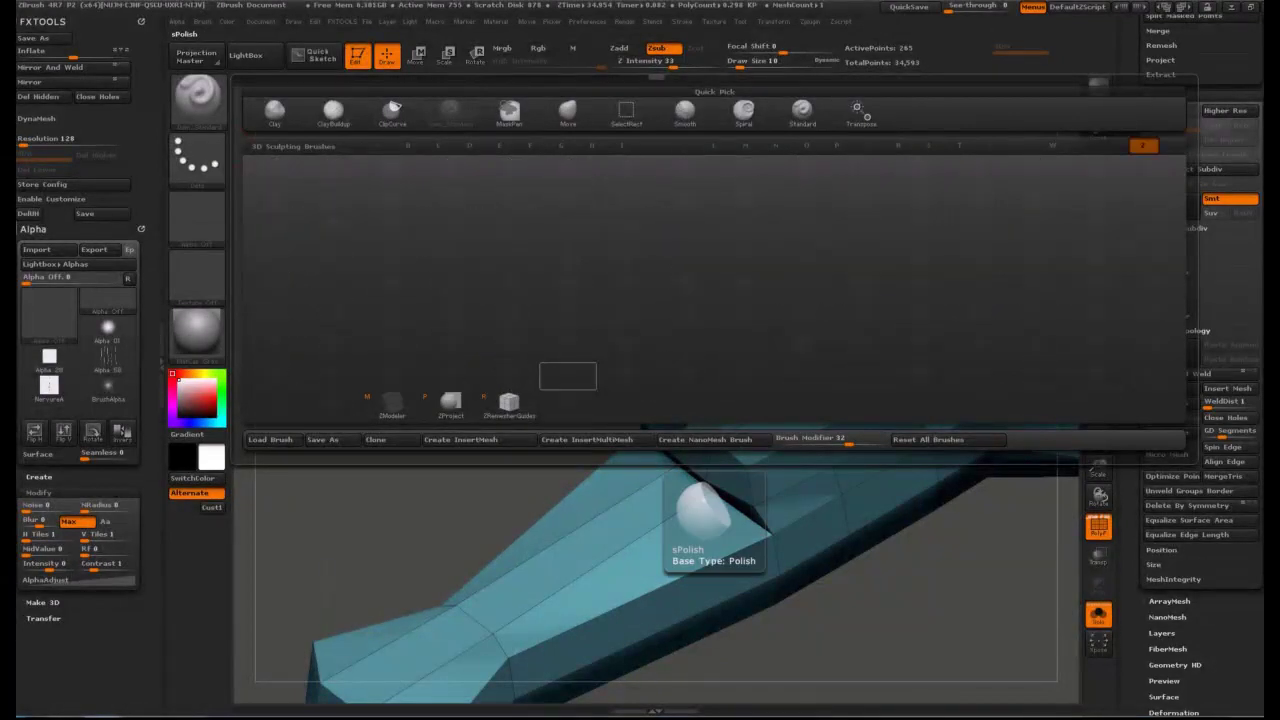
key("m")
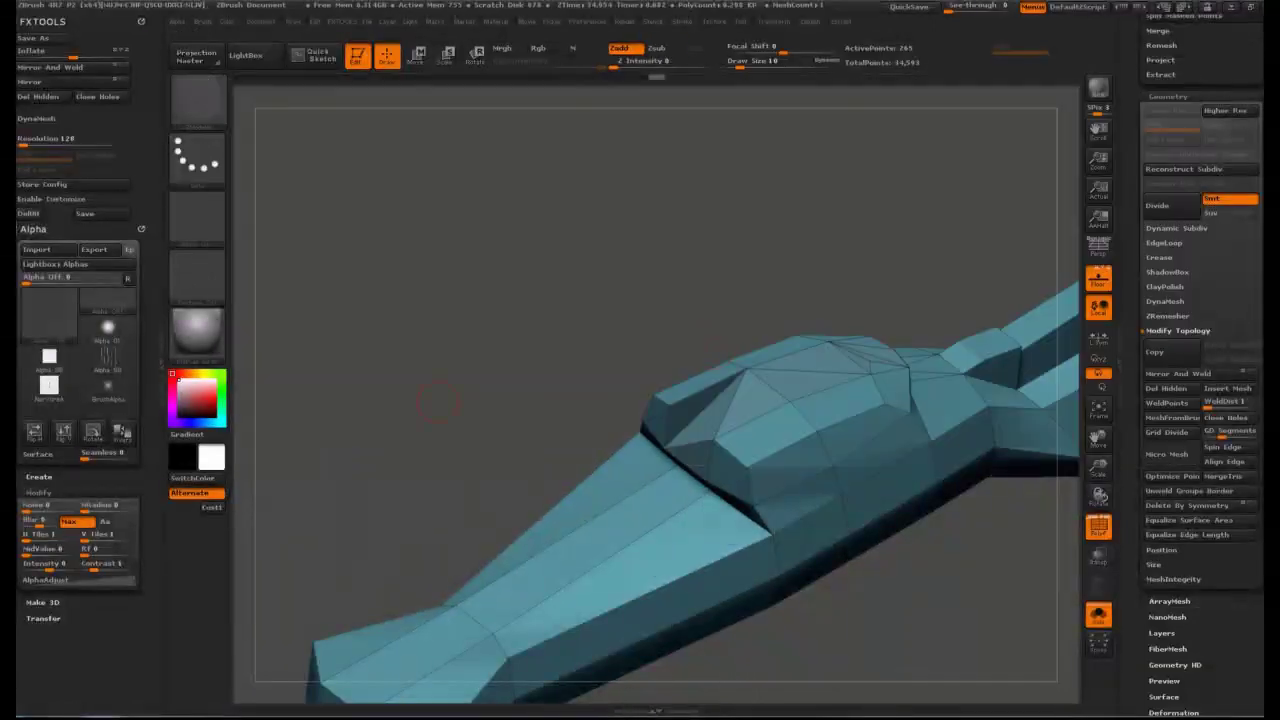
left_click_drag(723, 298, 745, 306)
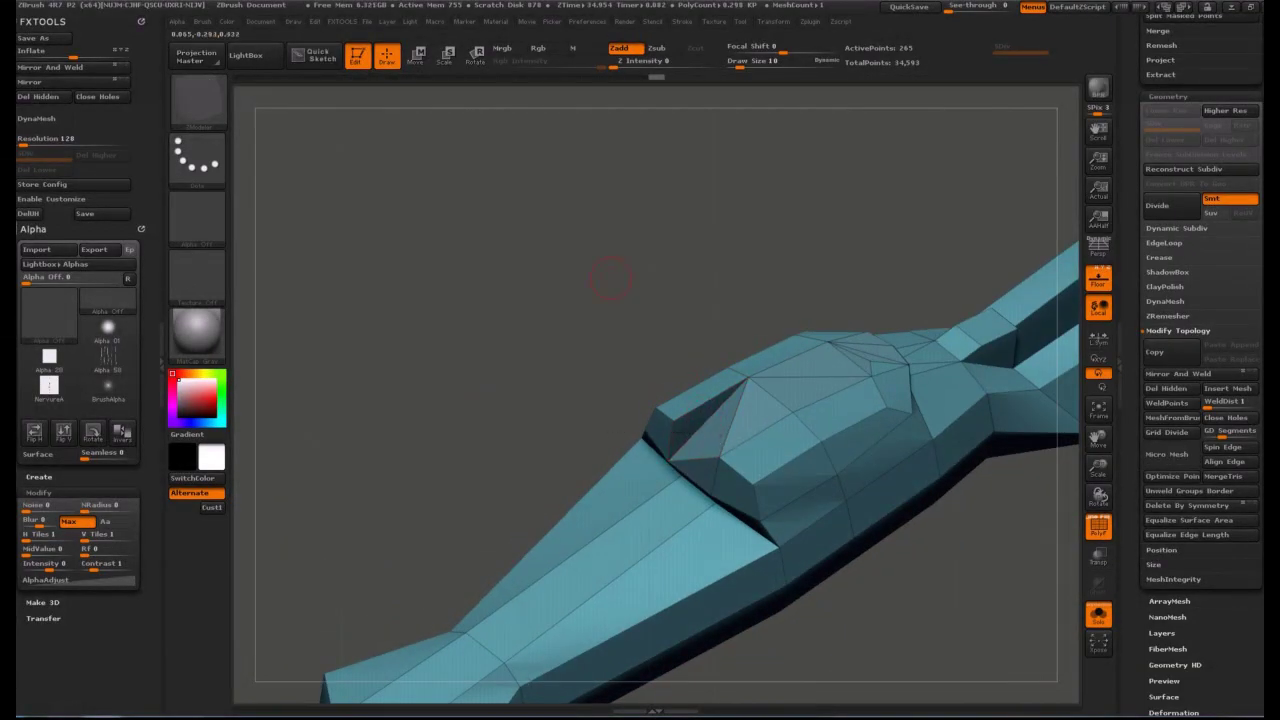
left_click_drag(645, 284, 539, 211, "alt")
left_click_drag(1000, 480, 1075, 305)
mouse_move(580, 390)
left_mouse_down()
mouse_move(528, 363)
mouse_move(532, 346)
left_mouse_up()
key("s")
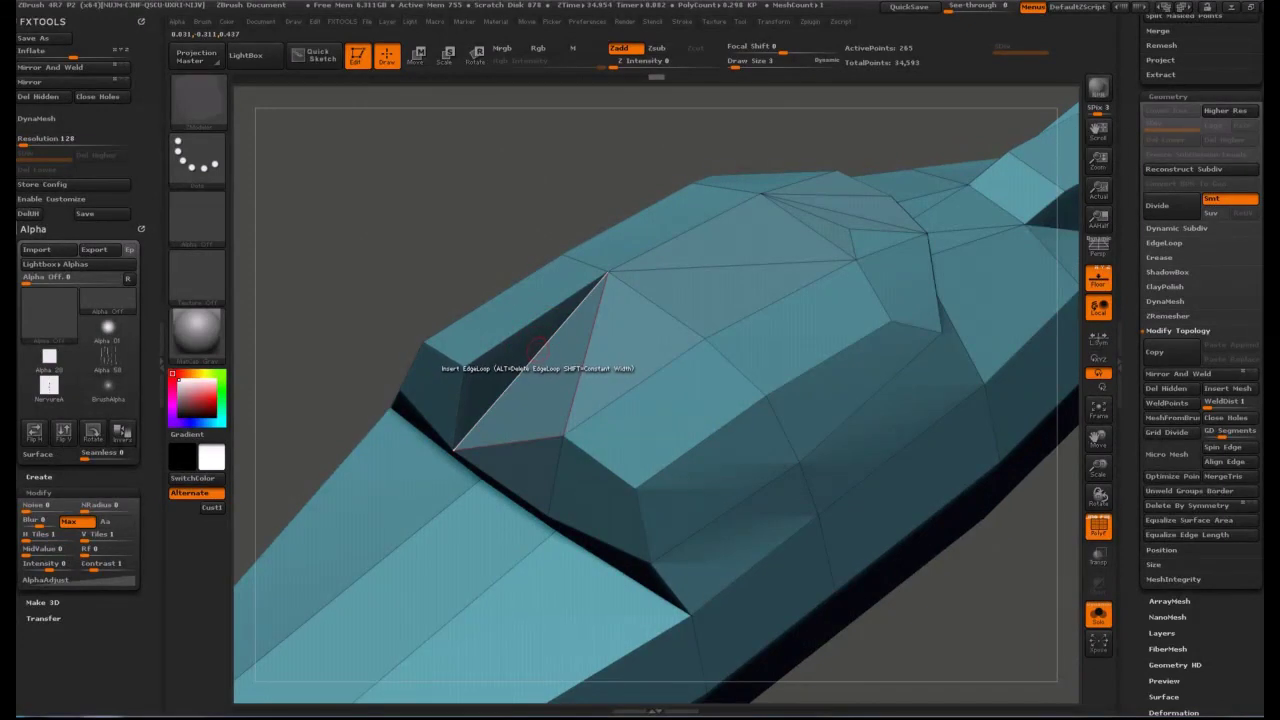
key("space")
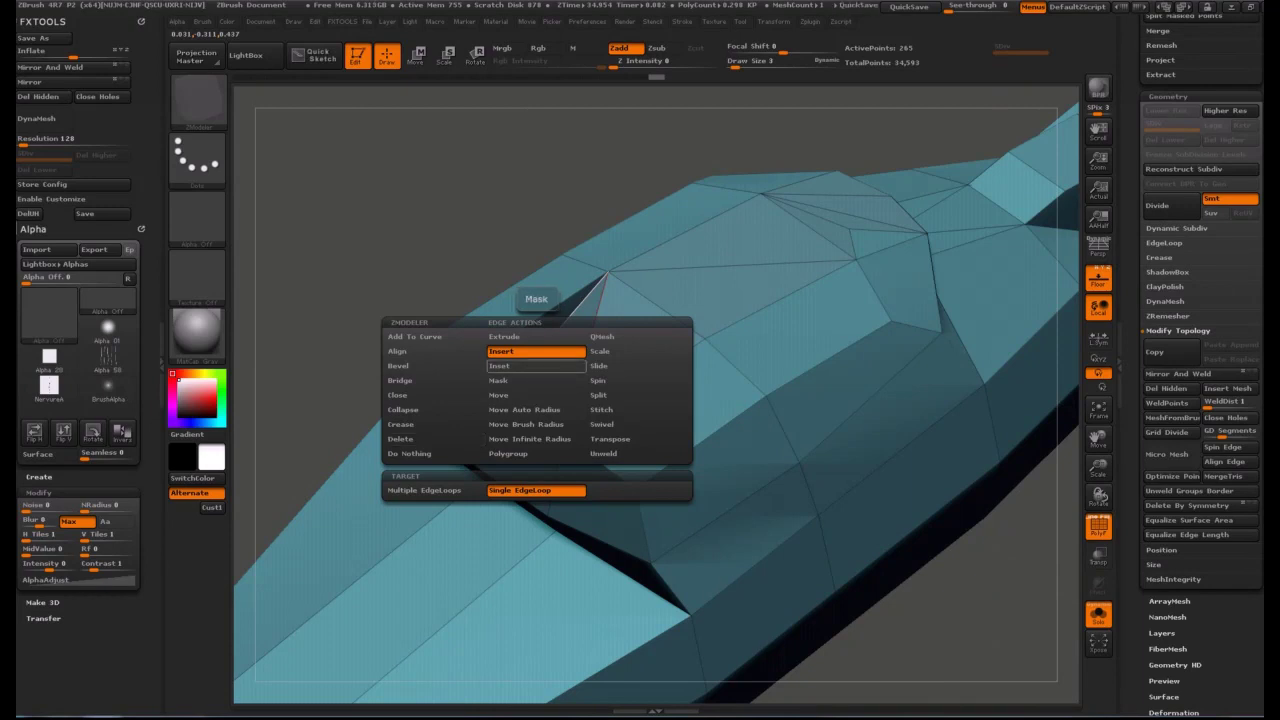
left_click(612, 381)
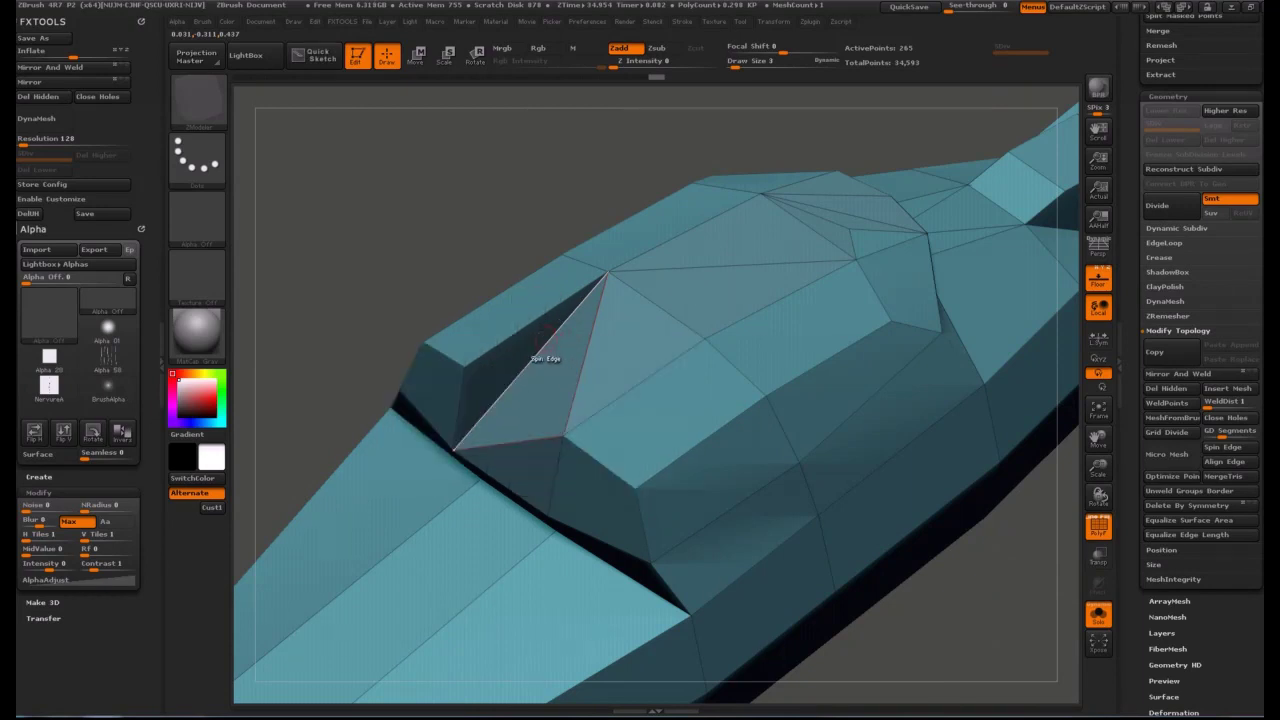
left_click(545, 336)
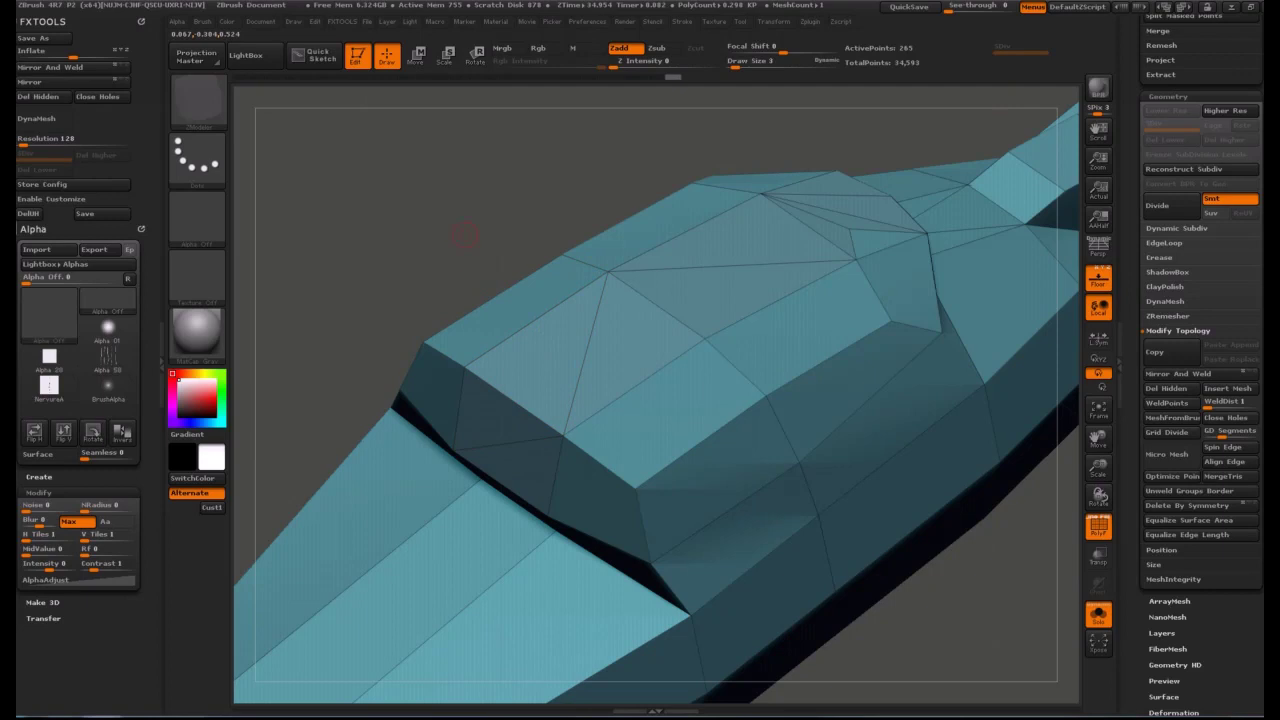
Choose a ZModeler action for the triangles at the filled cap's front end and save the project.
right_click_drag(545, 470, 514, 340, "ctrl")
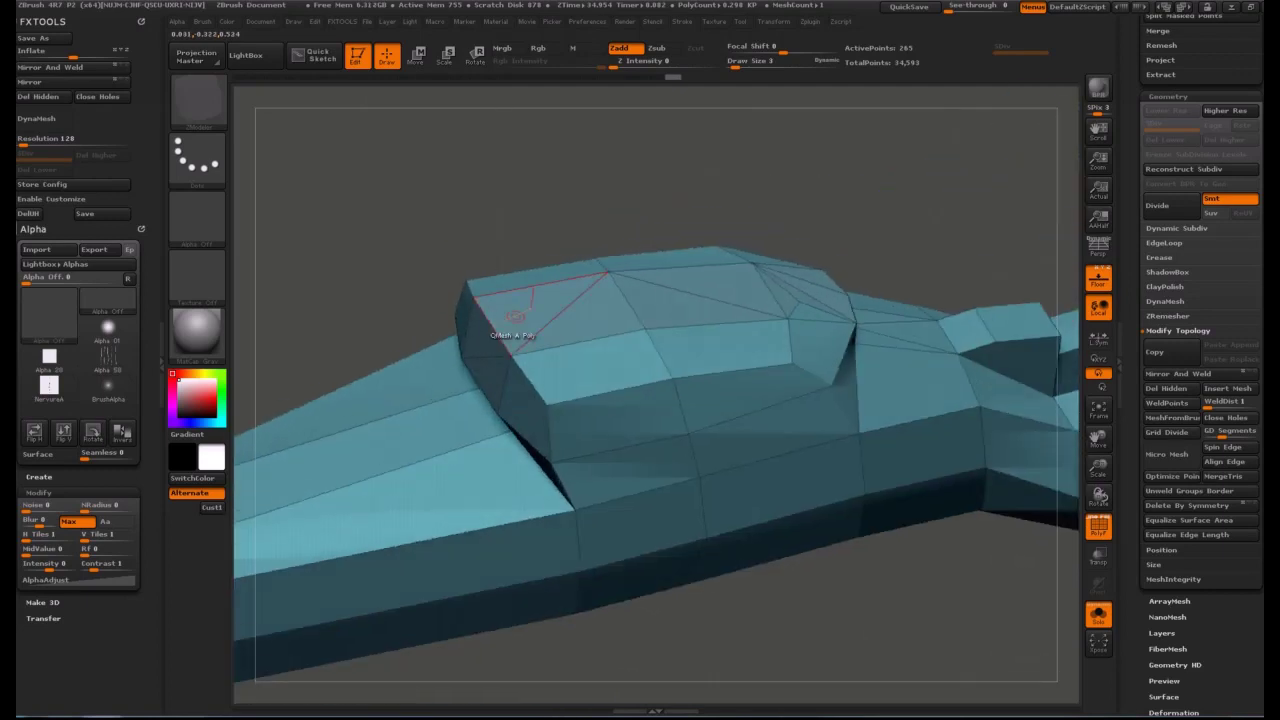
right_click_drag(529, 291, 576, 305)
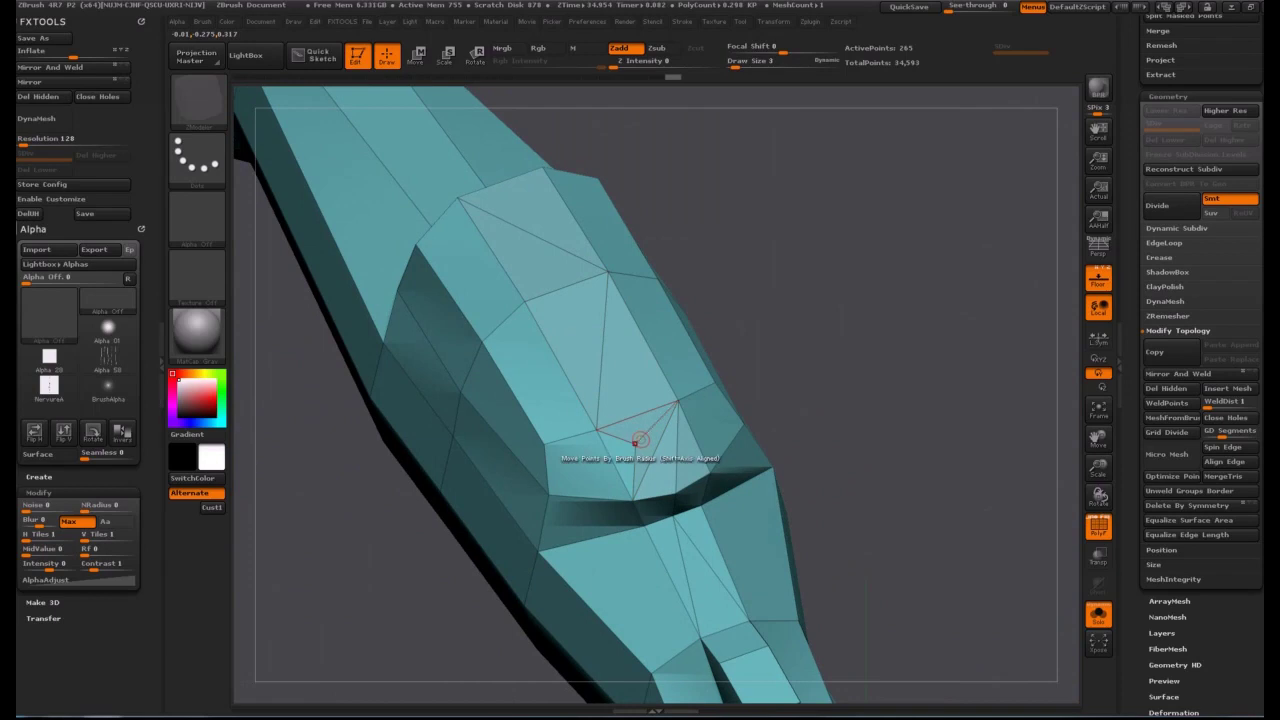
key("space")
left_click(535, 468)
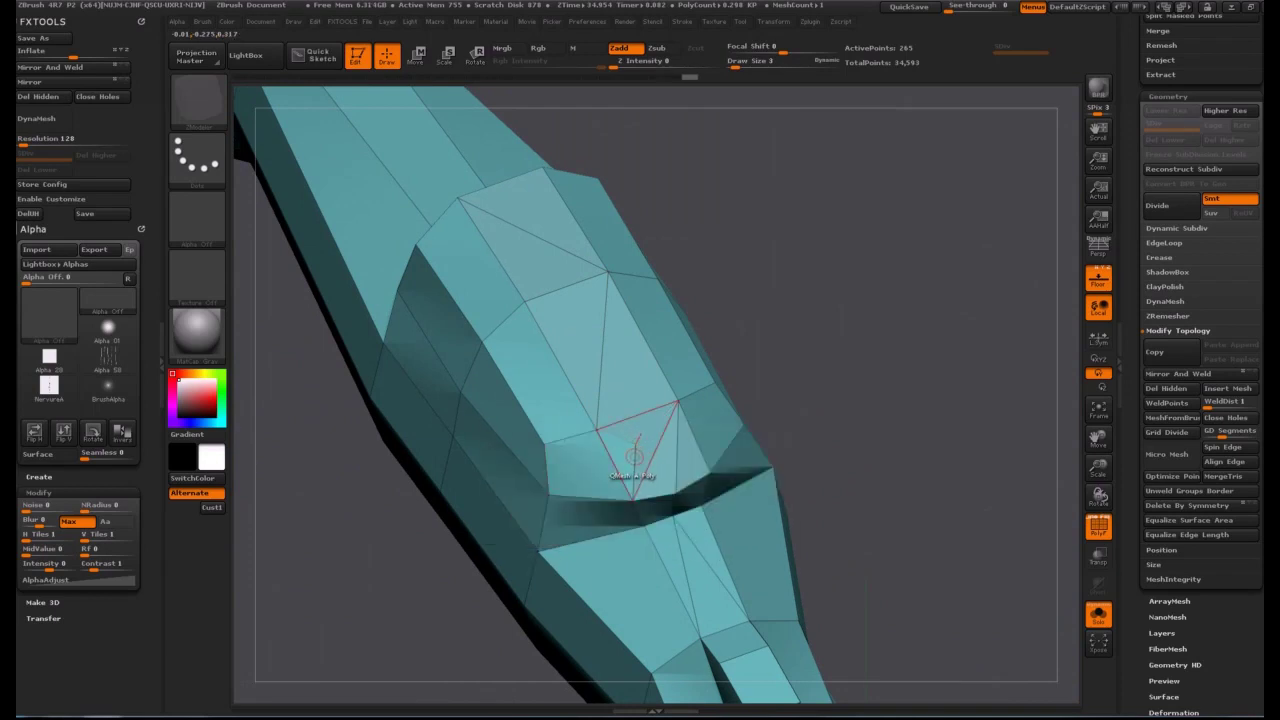
key("ctrl+s")
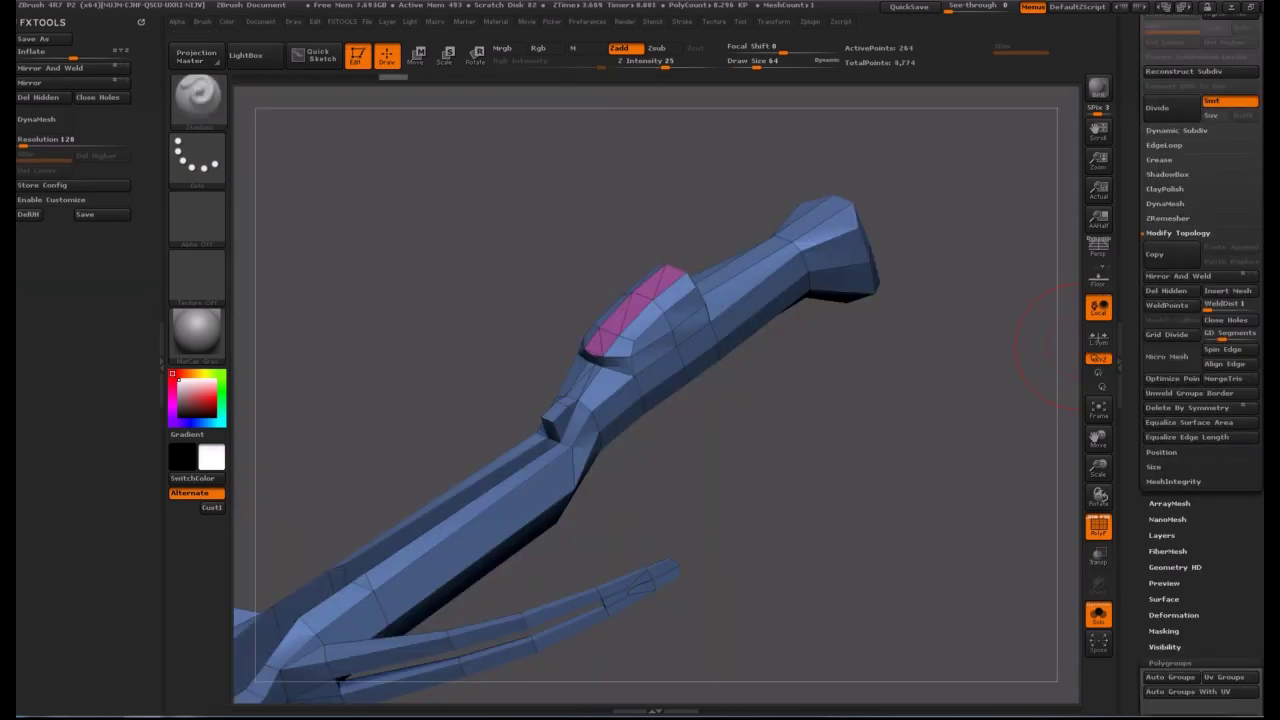
Subdivide the closed crossbow body once with Smt off and twice with Smt on, reaching SDiv 4.
left_click_drag(1050, 340, 825, 487)
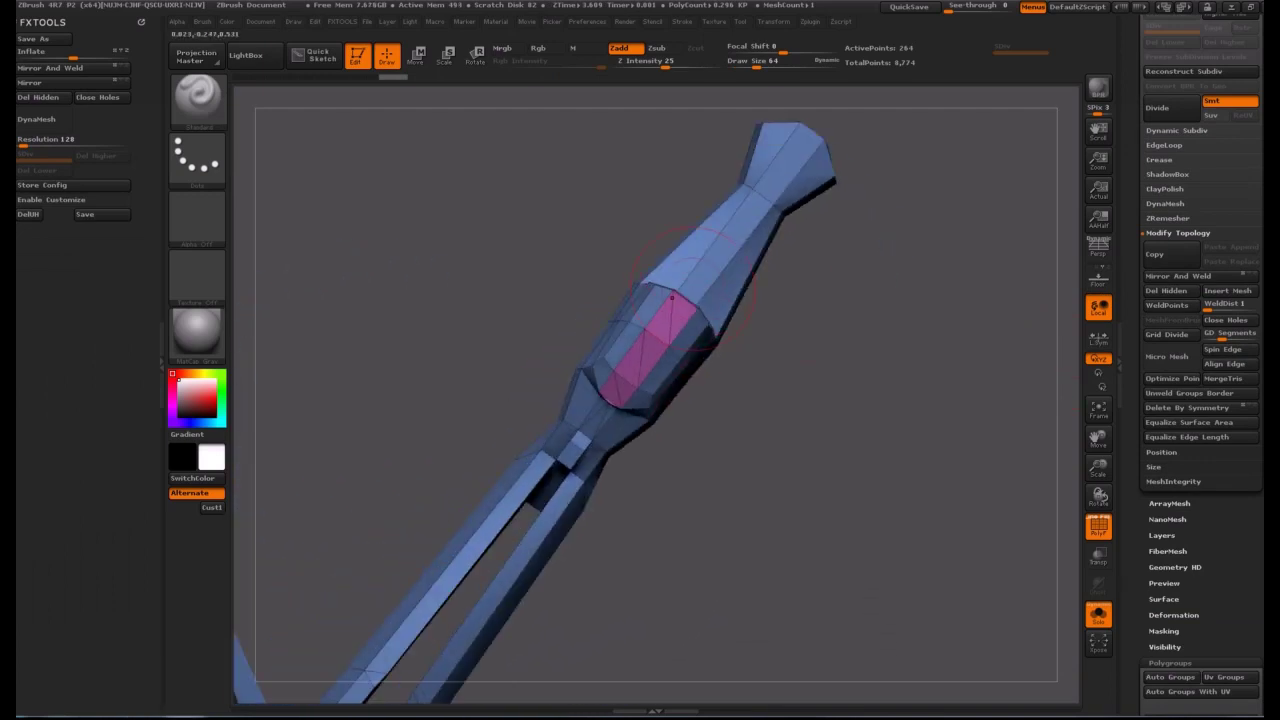
left_click_drag(795, 335, 625, 341)
mouse_move(773, 413)
left_mouse_down()
mouse_move(650, 365)
mouse_move(620, 340)
mouse_move(629, 300)
mouse_move(650, 360)
mouse_move(690, 385)
left_mouse_up()
mouse_move(835, 444)
left_mouse_down()
mouse_move(850, 520)
mouse_move(825, 550)
mouse_move(860, 505)
mouse_move(850, 450)
mouse_move(880, 490)
mouse_move(875, 530)
mouse_move(900, 515)
mouse_move(858, 487)
left_mouse_up()
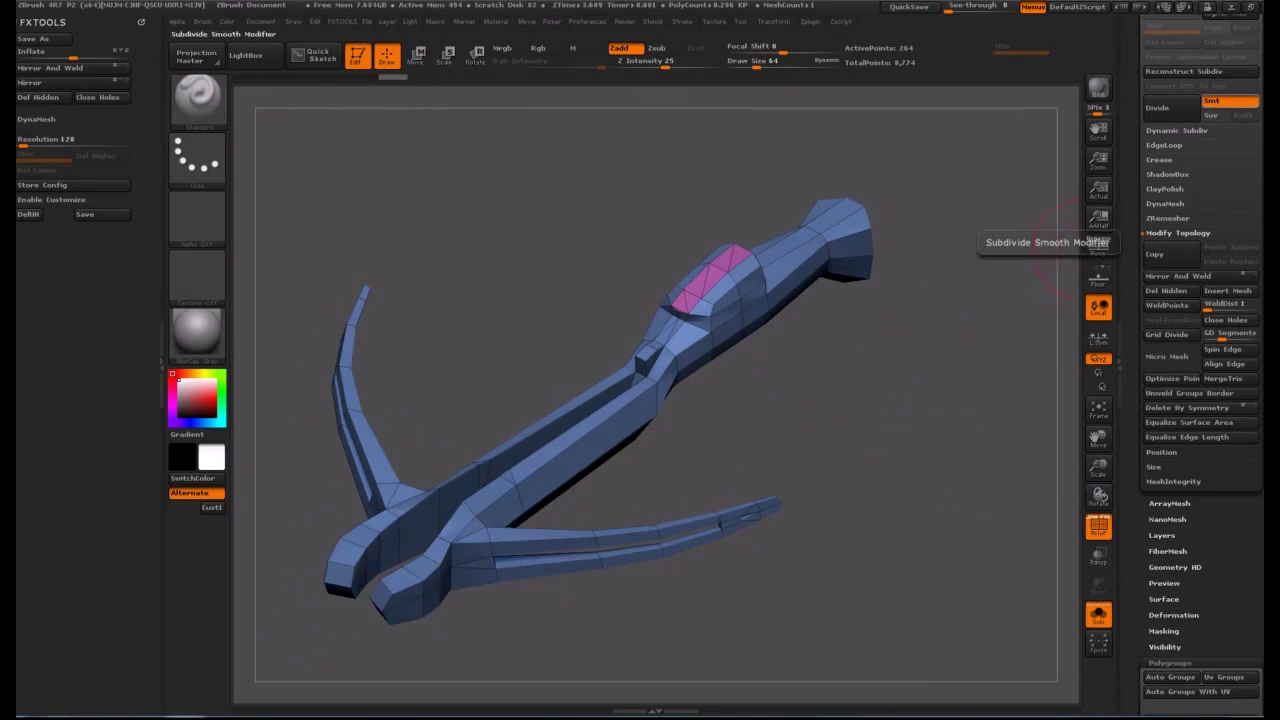
left_click(1230, 101)
left_click(1172, 107)
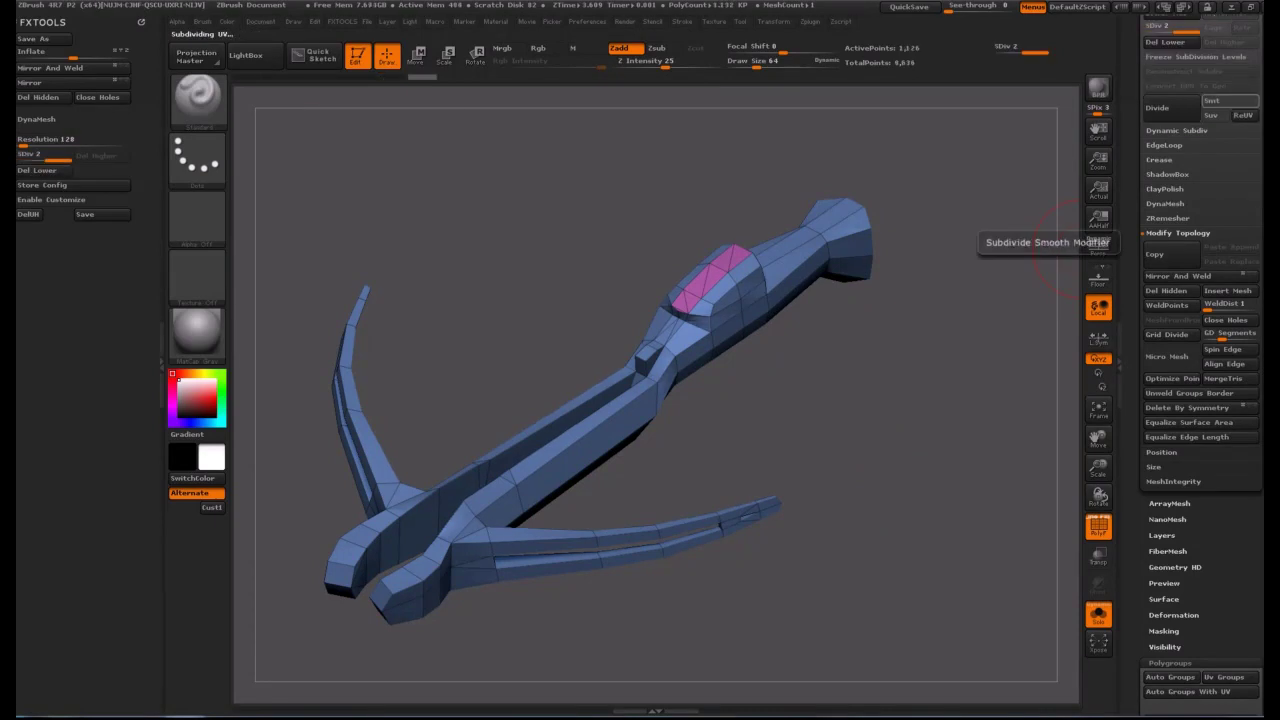
left_click(1229, 101)
key("ctrl+d")
key("ctrl+d")
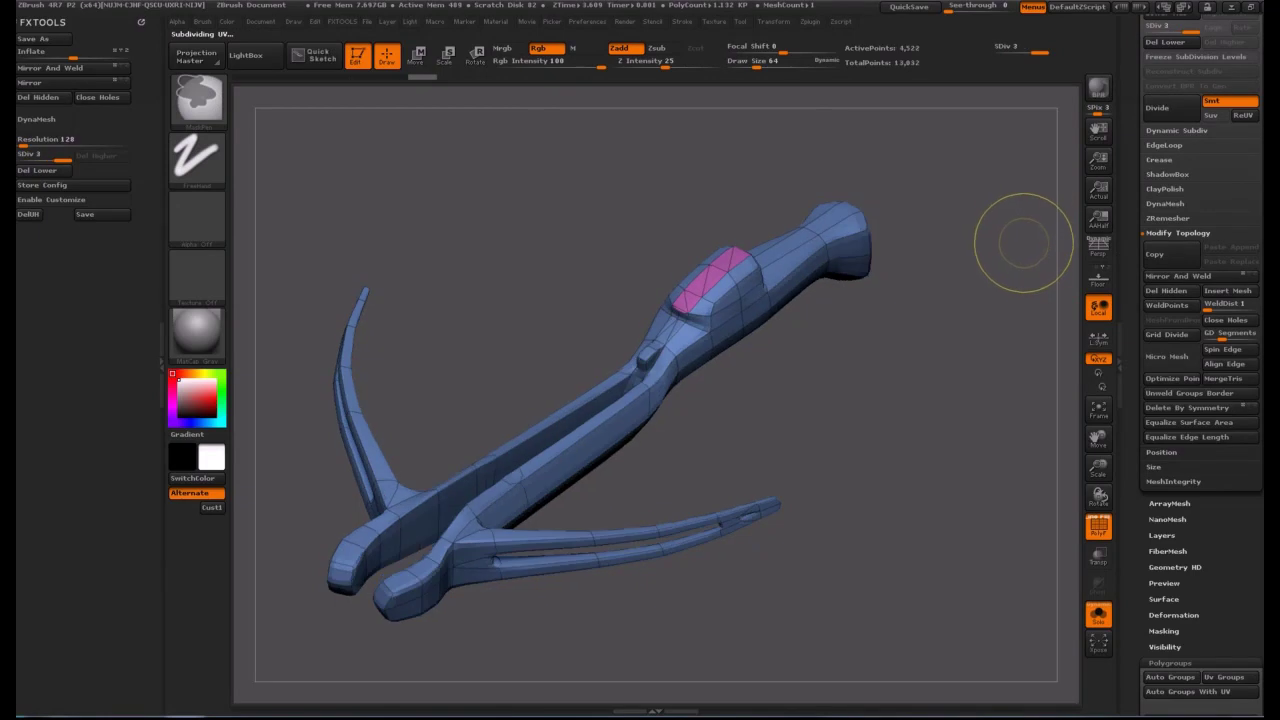
Turn off the polyframe and examine the smoothed crossbow body.
left_click(1098, 525)
left_click_drag(1025, 520, 1045, 430)
left_click_drag(912, 497, 750, 497)
left_click_drag(1000, 482, 1030, 518)
Make the grip the active subtool, display its polyframe and cap its open top with Close Holes.
left_click_drag(1136, 120, 1136, 685)
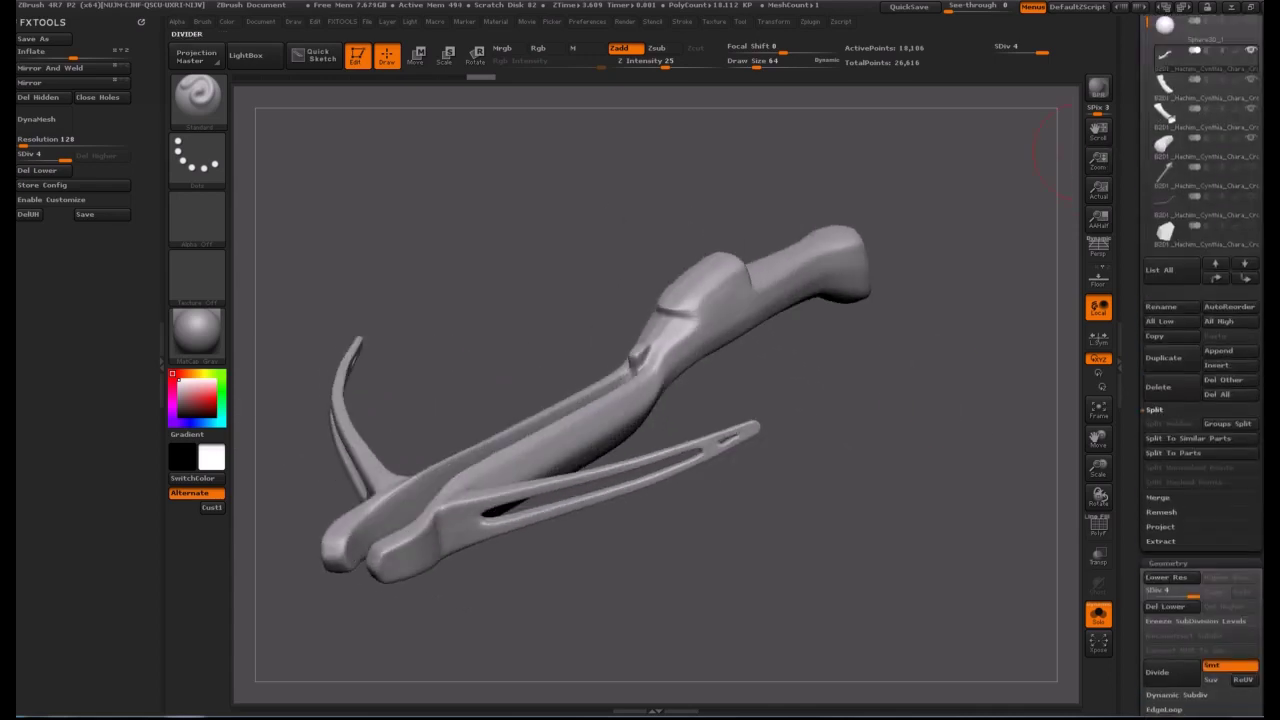
left_click(1165, 87)
left_click_drag(890, 500, 1006, 516)
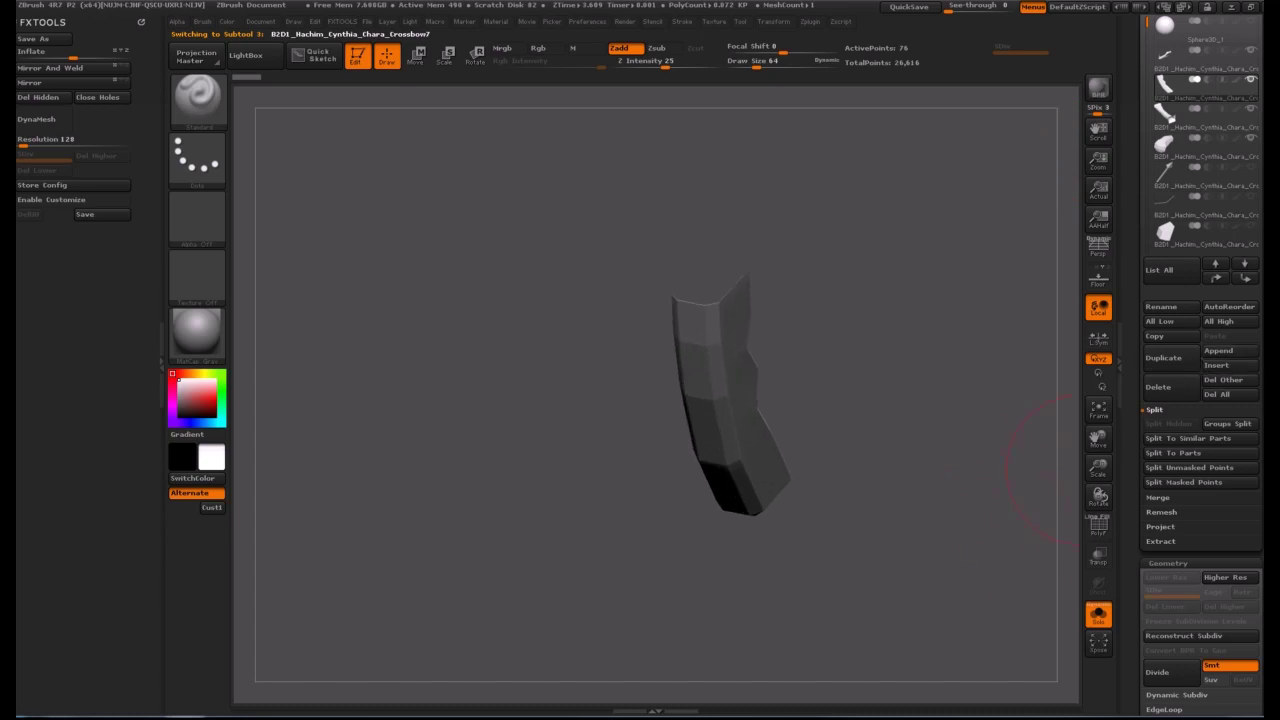
left_click(1098, 525)
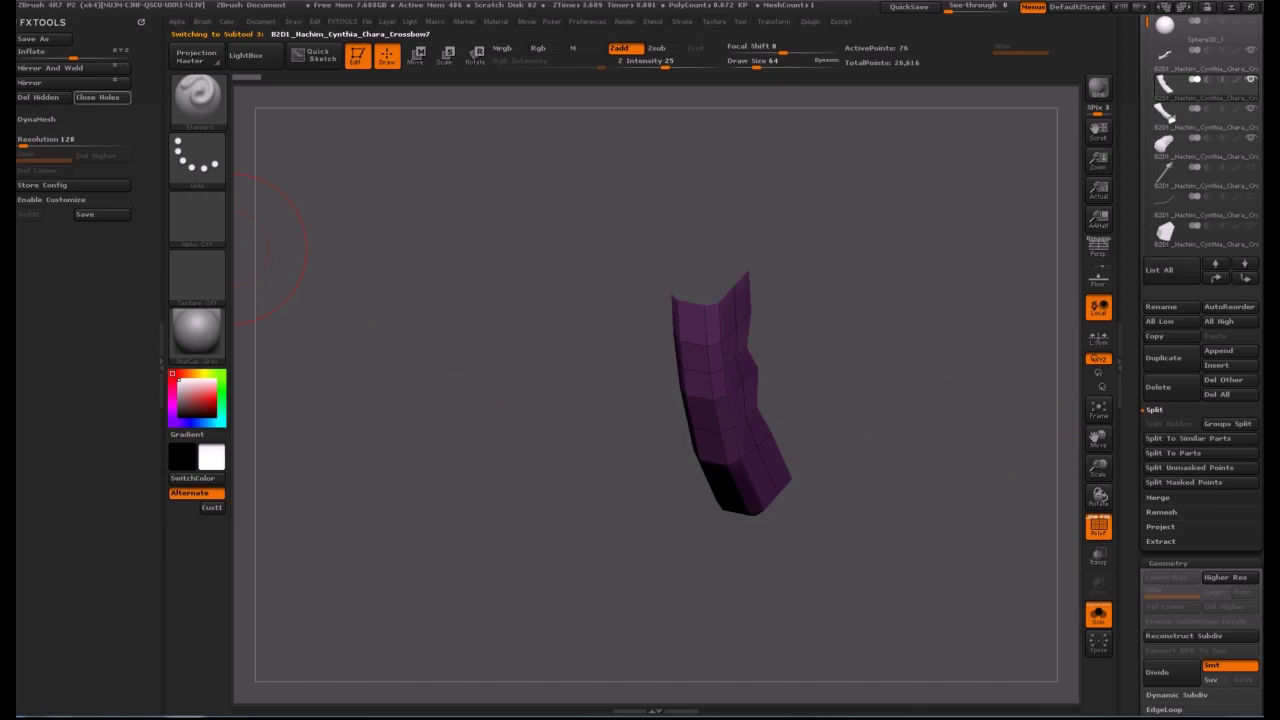
left_click(97, 97)
left_click_drag(866, 301, 853, 277)
left_click_drag(902, 311, 856, 310, "alt")
Subdivide the capped grip up to SDiv 4.
left_click_drag(1136, 255, 1136, 134)
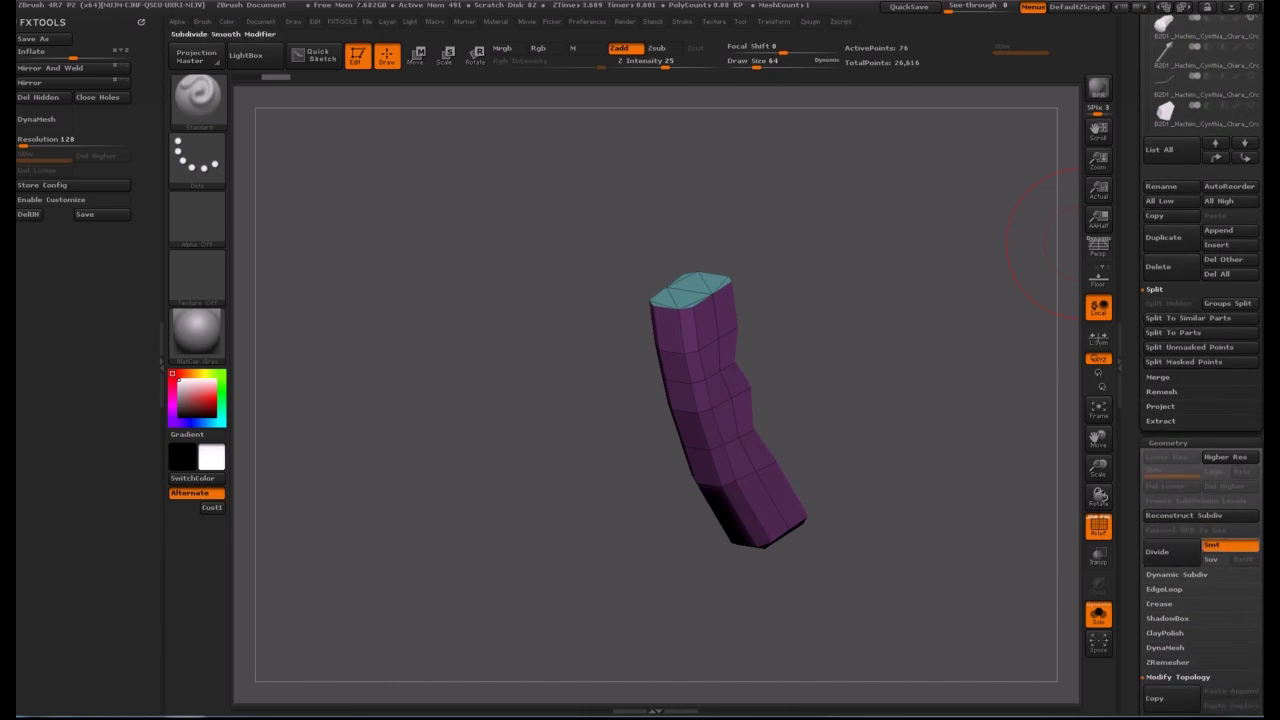
left_click(1160, 551)
left_click(1160, 551)
left_click(1160, 551)
Turn off the polyframe and Solo to check the smoothed grip together with the other crossbow parts.
left_click(1098, 527)
left_click_drag(940, 400, 915, 335)
left_click_drag(915, 335, 886, 431, "alt")
left_click_drag(764, 540, 776, 443, "alt")
left_click_drag(940, 445, 866, 448)
mouse_move(925, 395)
left_mouse_down()
mouse_move(915, 442)
mouse_move(785, 455)
mouse_move(866, 350)
mouse_move(834, 300)
left_mouse_up()
left_click(1098, 614)
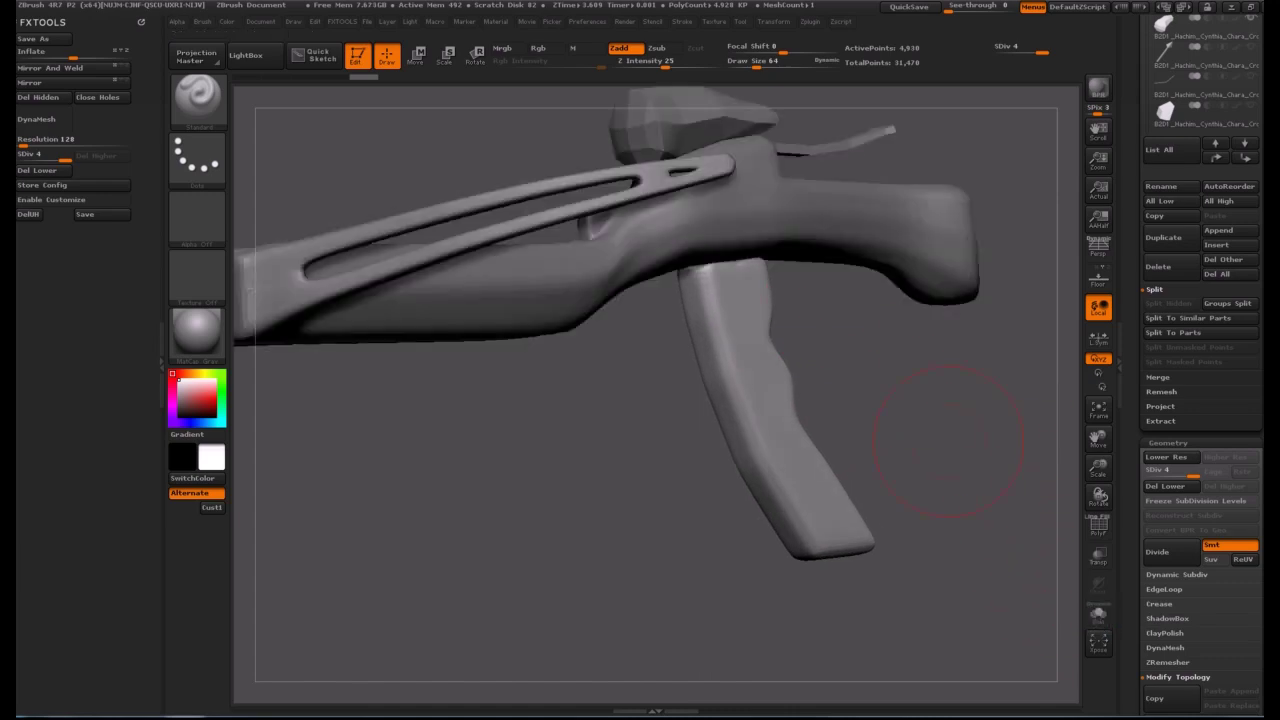
left_click_drag(960, 600, 900, 560)
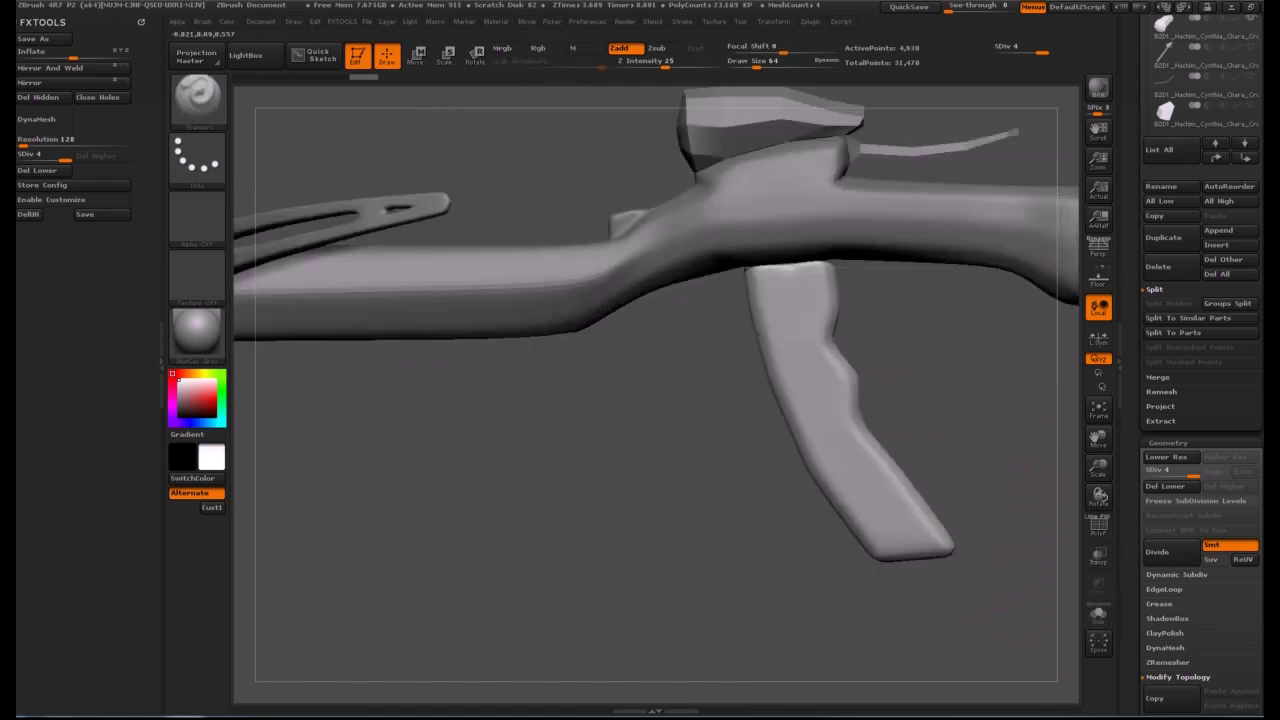
Mask the grip except for its upper end.
left_click_drag(858, 279, 694, 268, "ctrl")
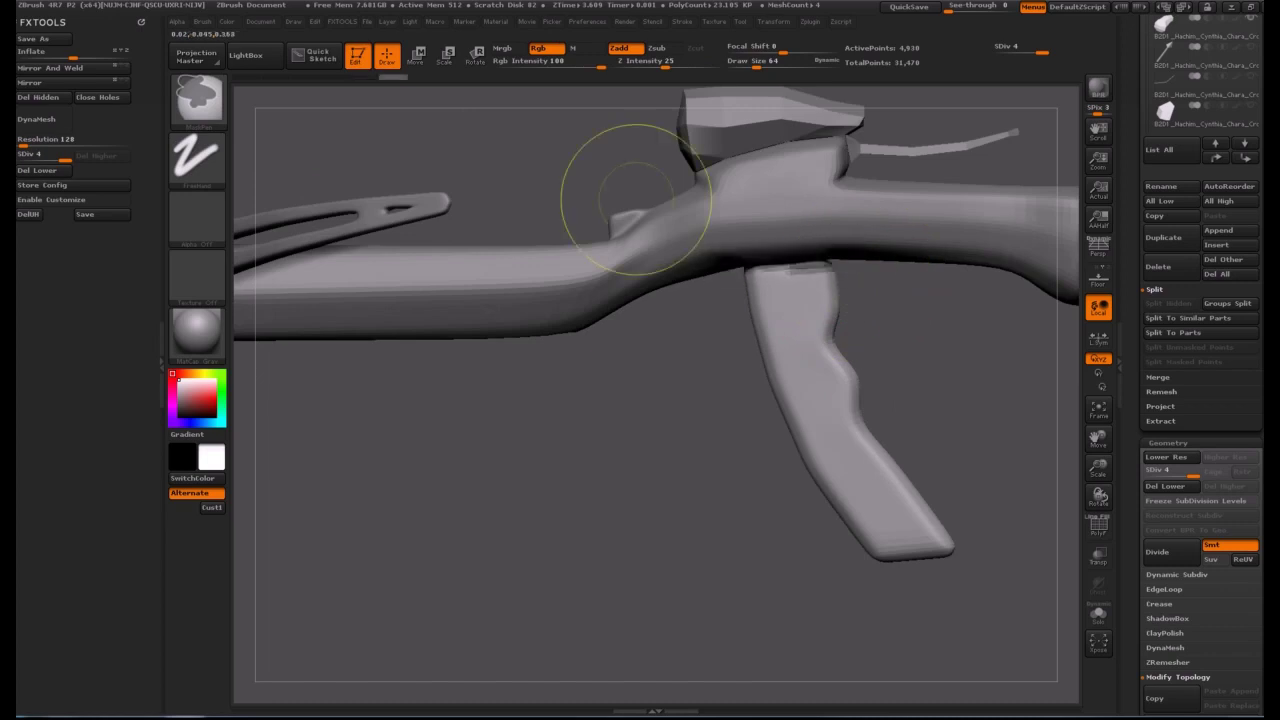
left_click_drag(861, 273, 670, 243, "ctrl")
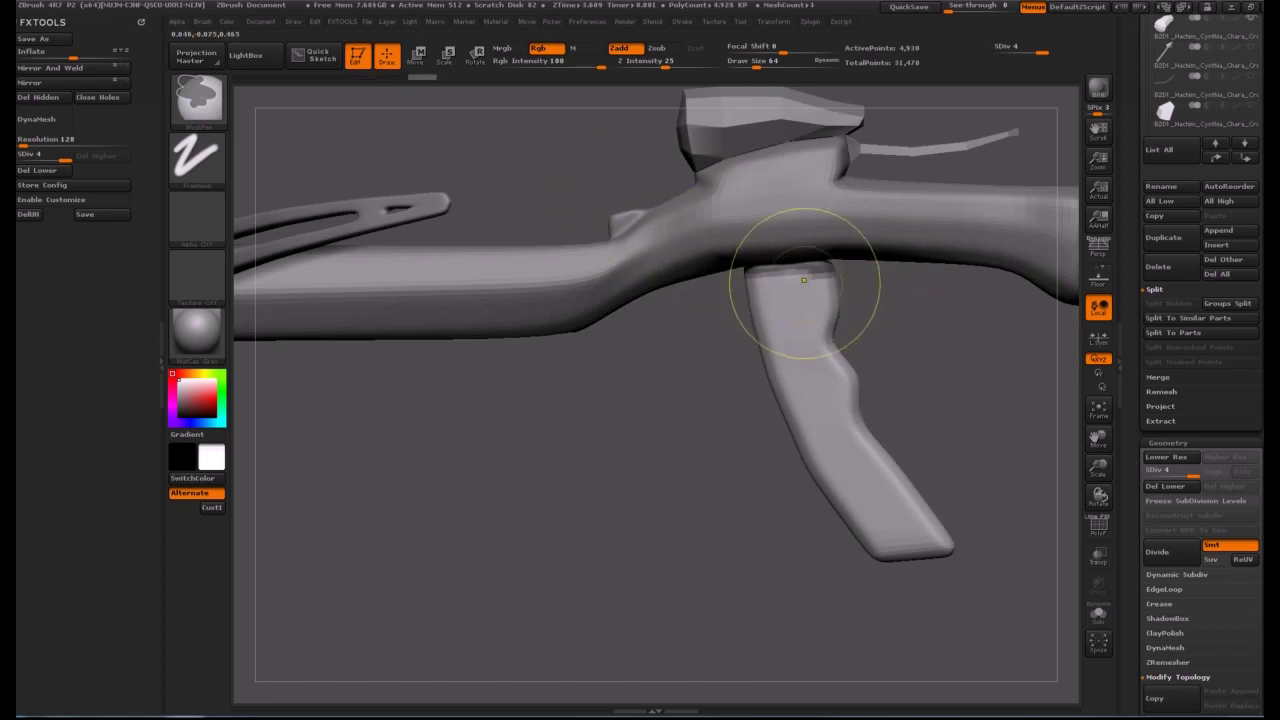
left_click(858, 295, "ctrl")
key("ctrl")
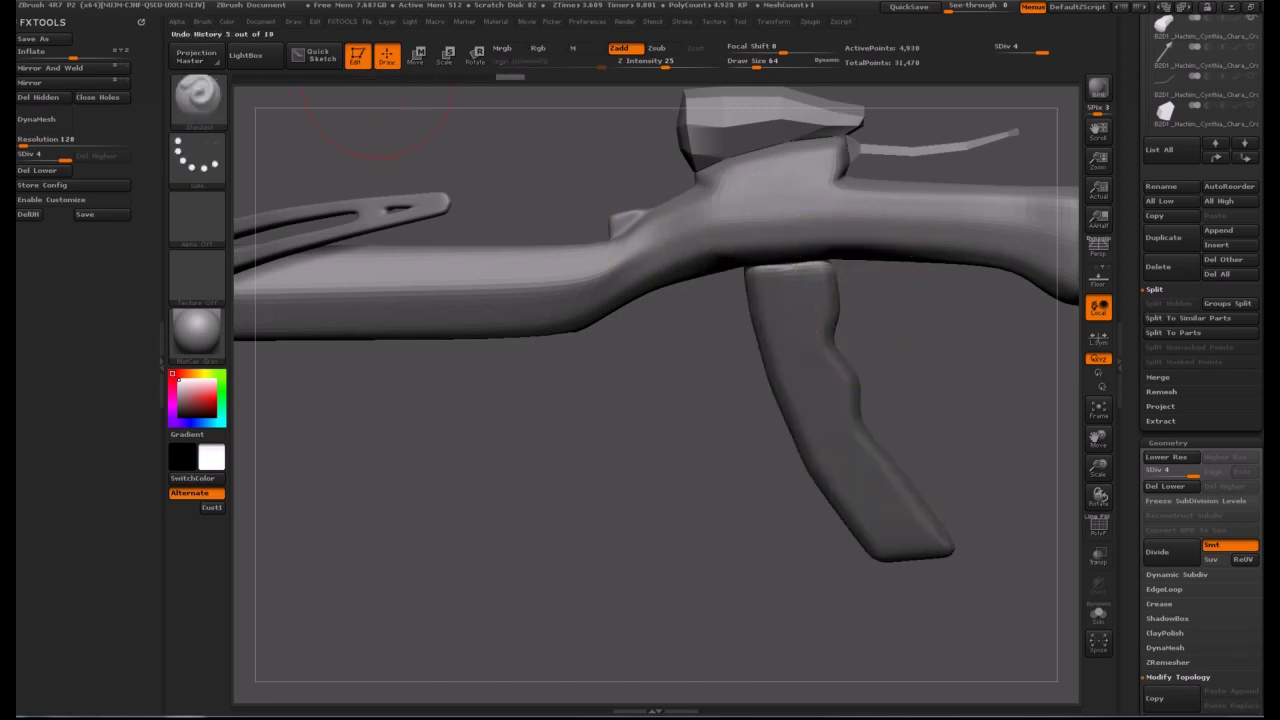
Move the unmasked upper end of the grip to meet the crossbow body and clear the mask.
key("w")
left_click_drag(795, 281, 795, 185, "shift")
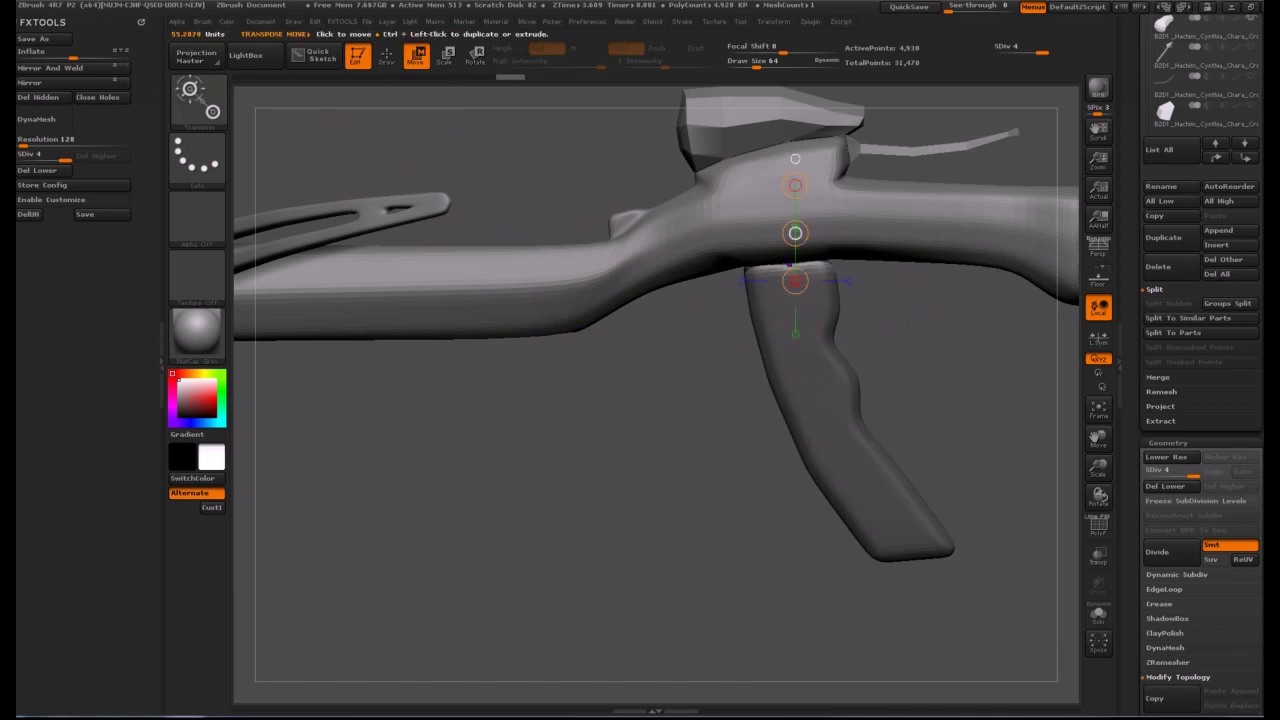
left_click_drag(795, 233, 795, 275)
left_click_drag(900, 335, 900, 295)
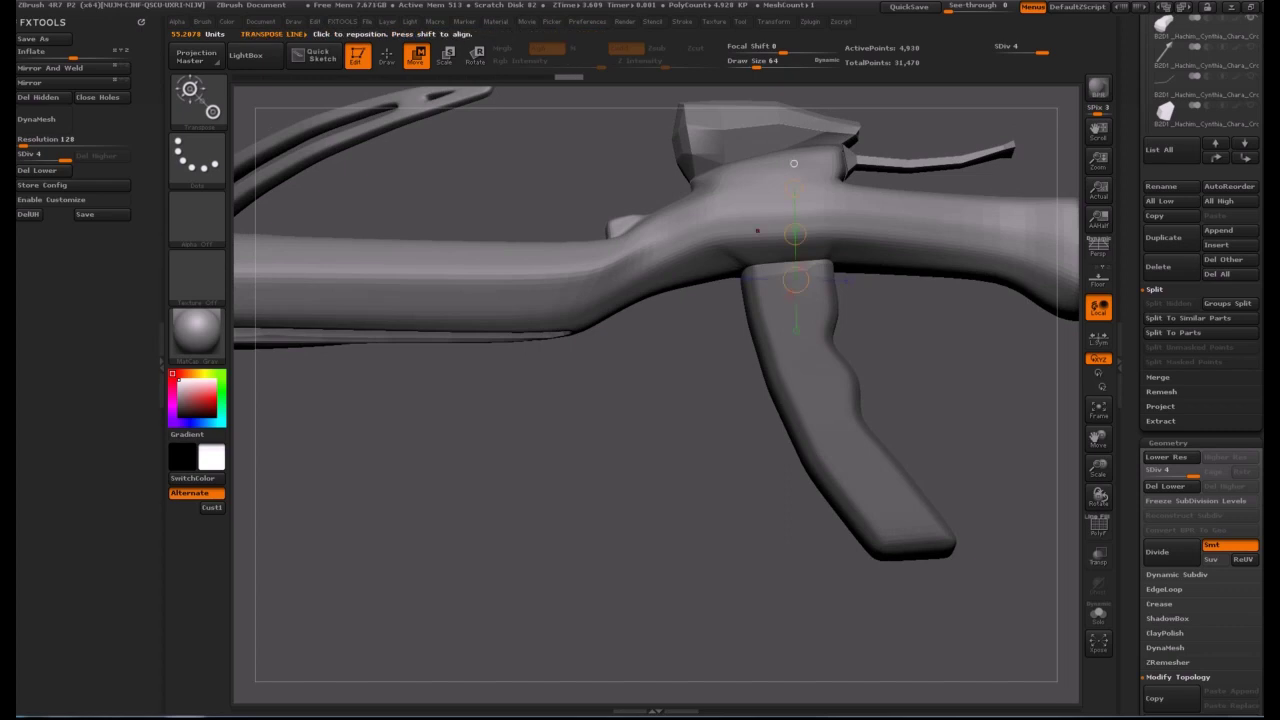
key("q")
mouse_move(590, 440)
left_mouse_down("ctrl")
mouse_move(624, 486)
mouse_move(595, 548)
mouse_move(668, 530)
mouse_move(690, 465)
mouse_move(670, 522)
left_mouse_up("ctrl")
Subdivide the faceted block on top of the body to SDiv 4, with Smt off for the first division and on for the rest.
left_click(765, 125, "alt")
left_click_drag(945, 400, 1005, 420)
left_click(1229, 545)
key("ctrl+d")
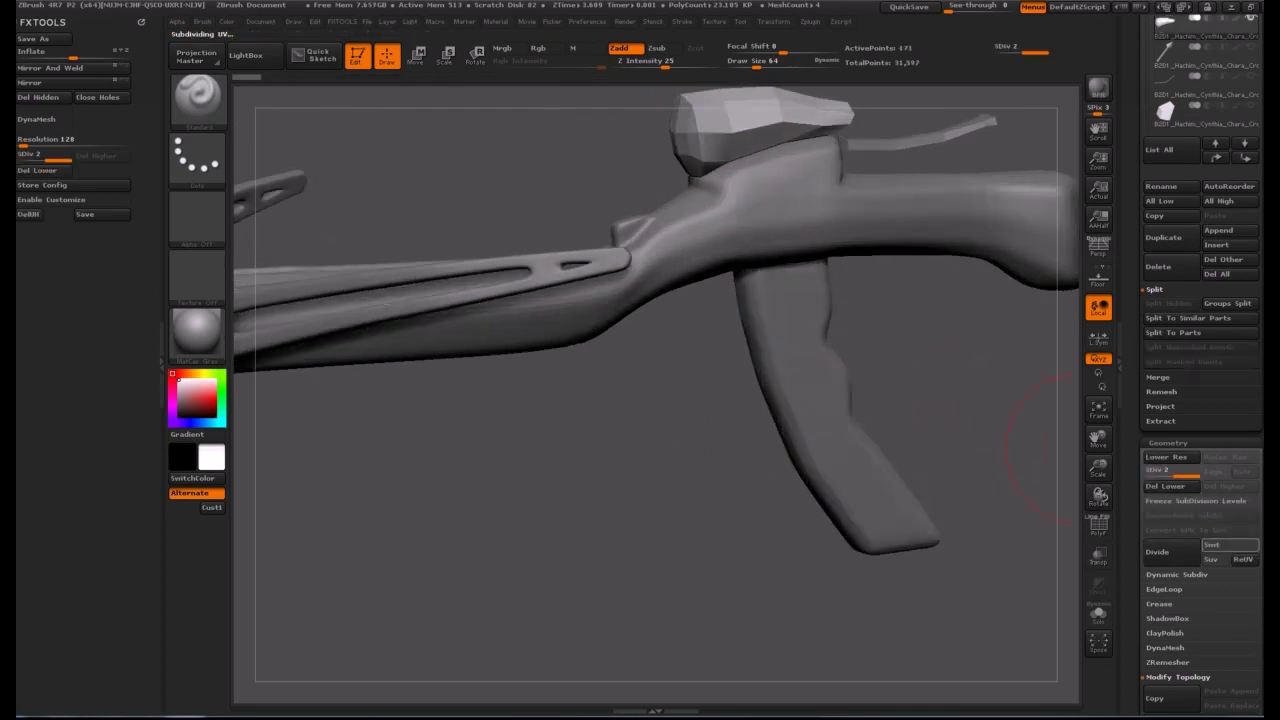
left_click(1230, 545)
left_click(1172, 552)
left_click(1172, 552)
Smooth the front edge of the subdivided top block using a draw size of 15.
mouse_move(1000, 500)
left_mouse_down()
mouse_move(1075, 500)
mouse_move(1000, 420)
mouse_move(1000, 500)
left_mouse_up()
left_click_drag(1000, 400, 990, 580, "alt")
mouse_move(698, 235)
left_mouse_down()
mouse_move(714, 335)
mouse_move(699, 337)
left_mouse_up()
key("s")
key("shift")
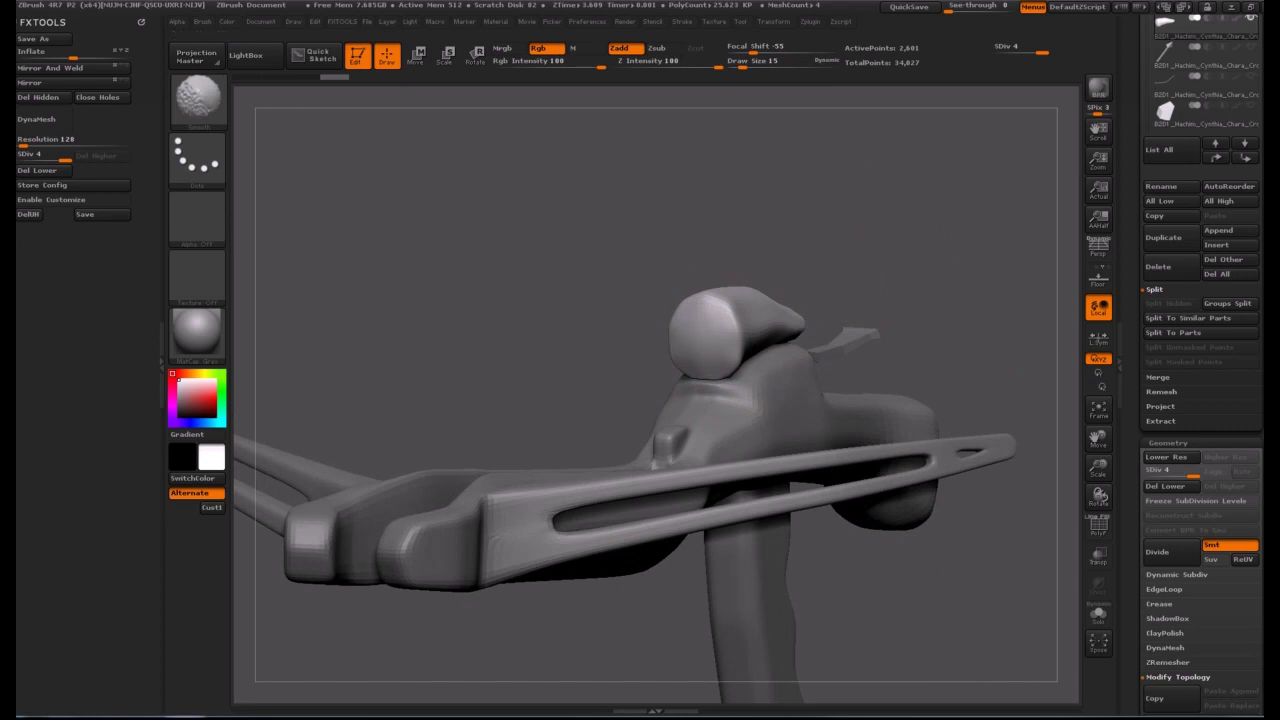
mouse_move(728, 302)
left_mouse_down("shift")
mouse_move(740, 330)
mouse_move(692, 338)
left_mouse_up("shift")
mouse_move(650, 290)
left_mouse_down()
mouse_move(590, 295)
mouse_move(598, 325)
mouse_move(700, 345)
mouse_move(700, 290)
left_mouse_up()
left_click_drag(805, 372, 700, 350)
Make the bowstring the active subtool and display its polyframe.
left_click(1178, 86)
left_click_drag(843, 263, 990, 350)
key("shift+f")
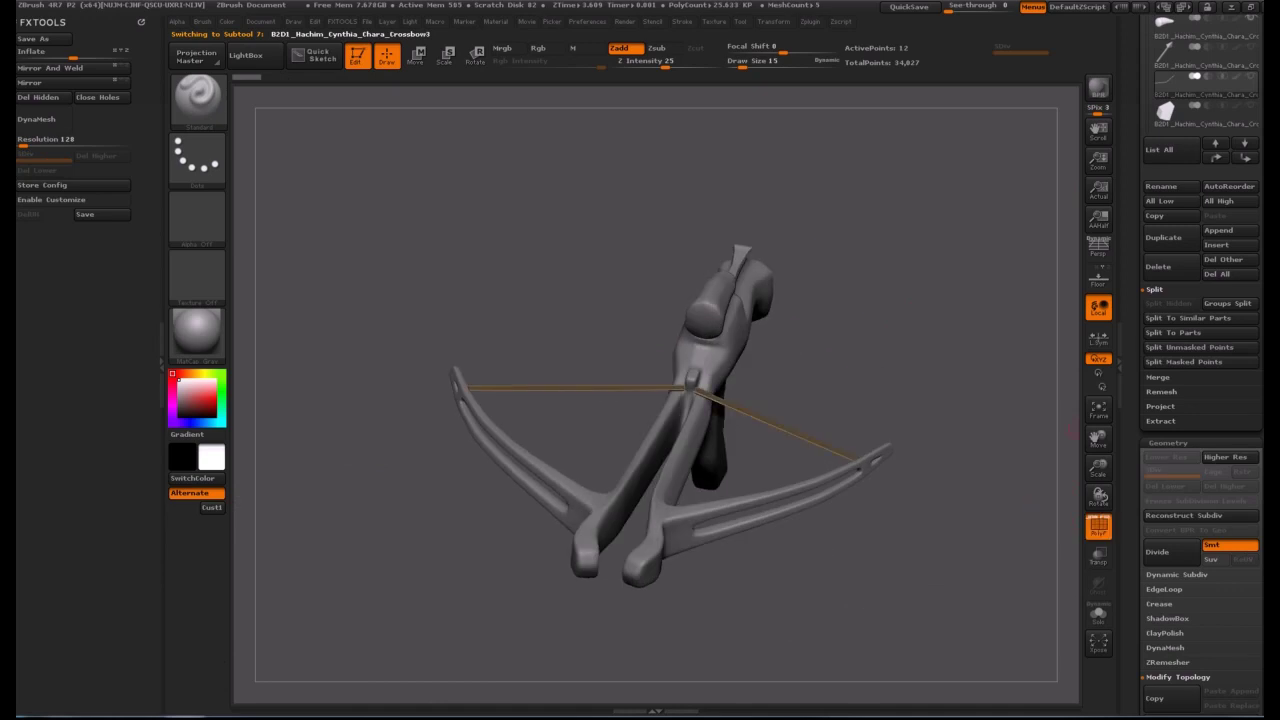
Turn on Double-sided display for the bowstring and isolate it with Solo.
scroll(1200, 365, "down", 15)
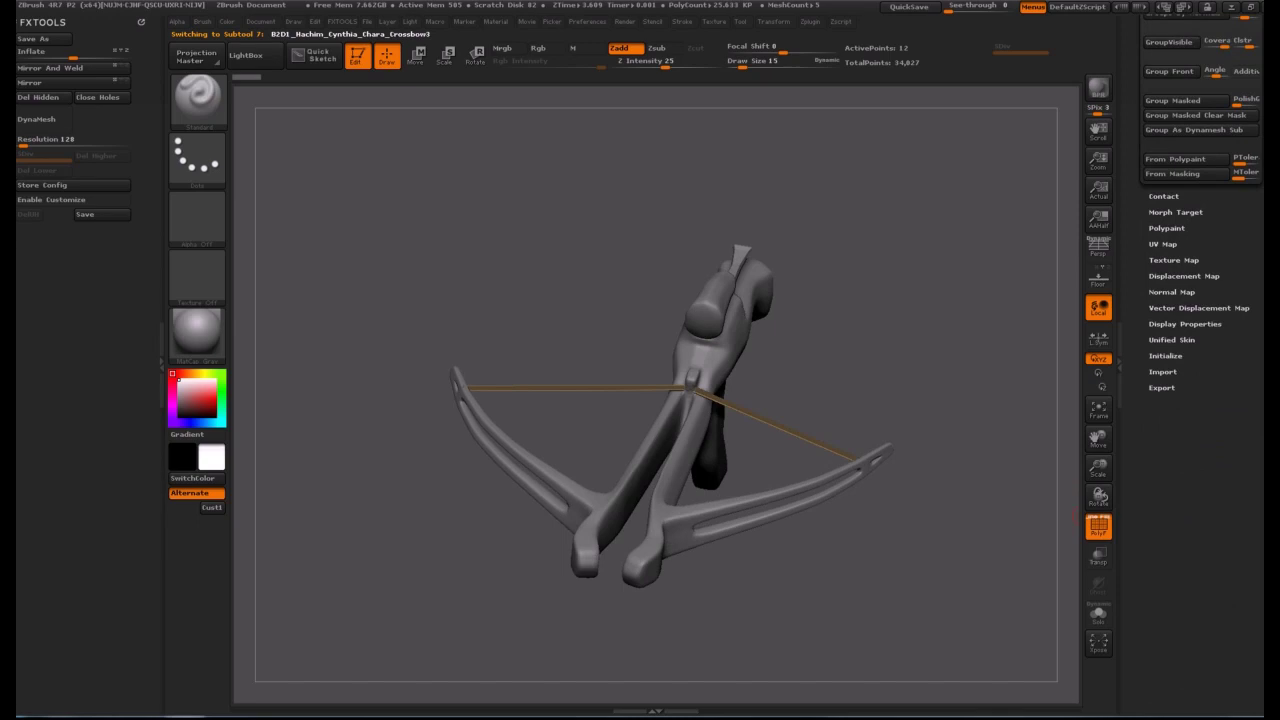
left_click(1185, 324)
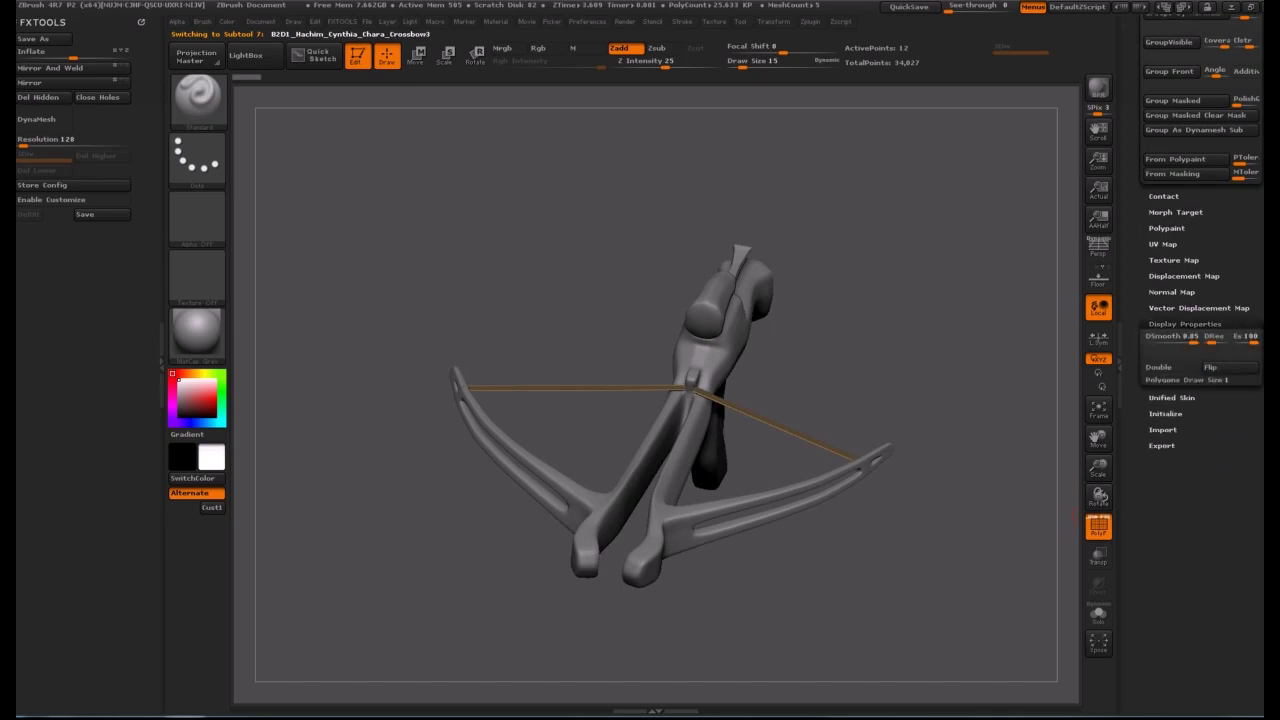
left_click(1170, 367)
left_click(1098, 615)
left_click_drag(1000, 489, 783, 478)
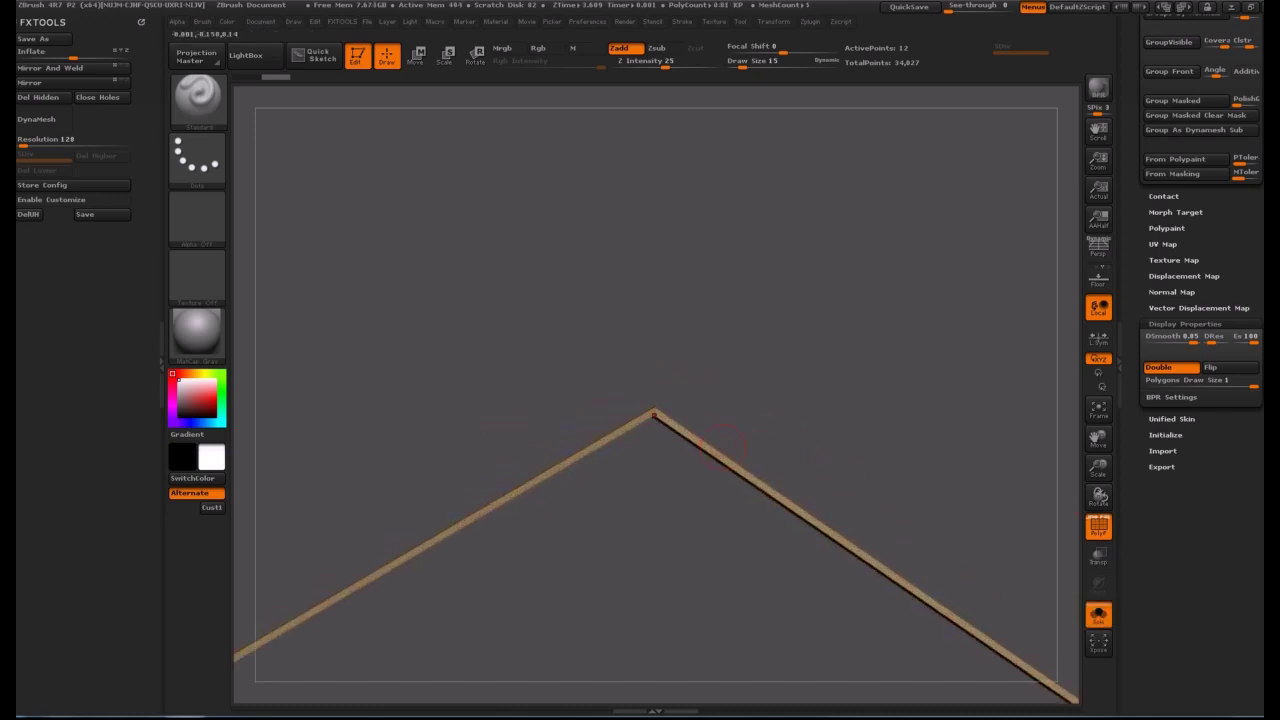
Try subdividing the bowstring up to SDiv 3.
left_click_drag(657, 610, 657, 518, "alt")
key("ctrl+d")
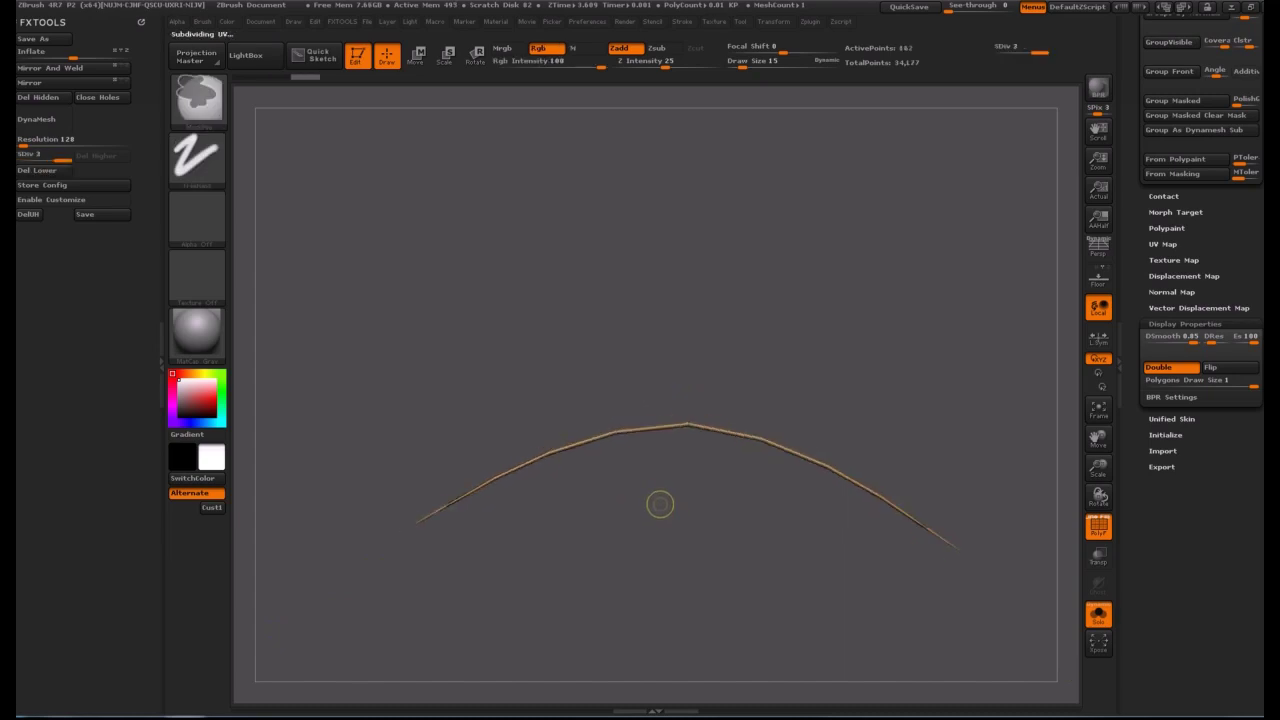
key("ctrl")
key("ctrl+z")
key("ctrl+z")
Isolate the cap faces at both ends of the bowstring and remove them with Delete Hidden.
mouse_move(669, 511)
left_mouse_down()
mouse_move(586, 608)
mouse_move(587, 492)
left_mouse_up()
left_click_drag(453, 532, 692, 355)
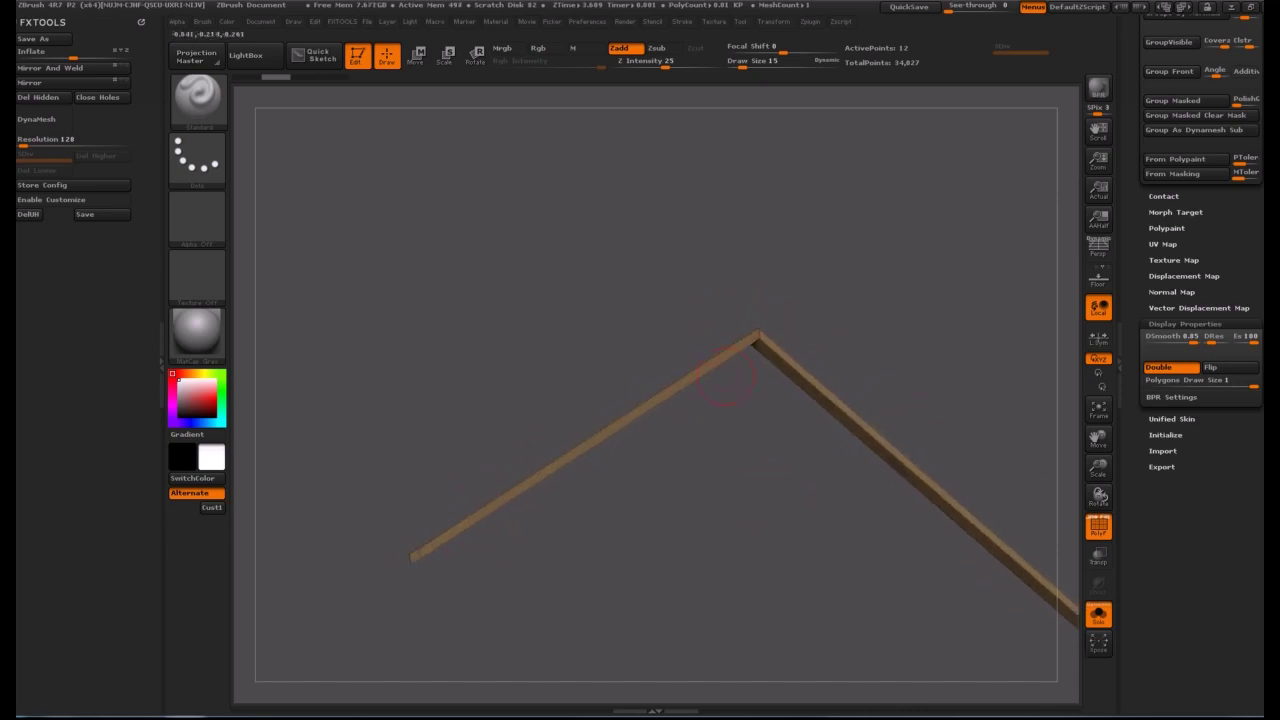
key("ctrl+shift")
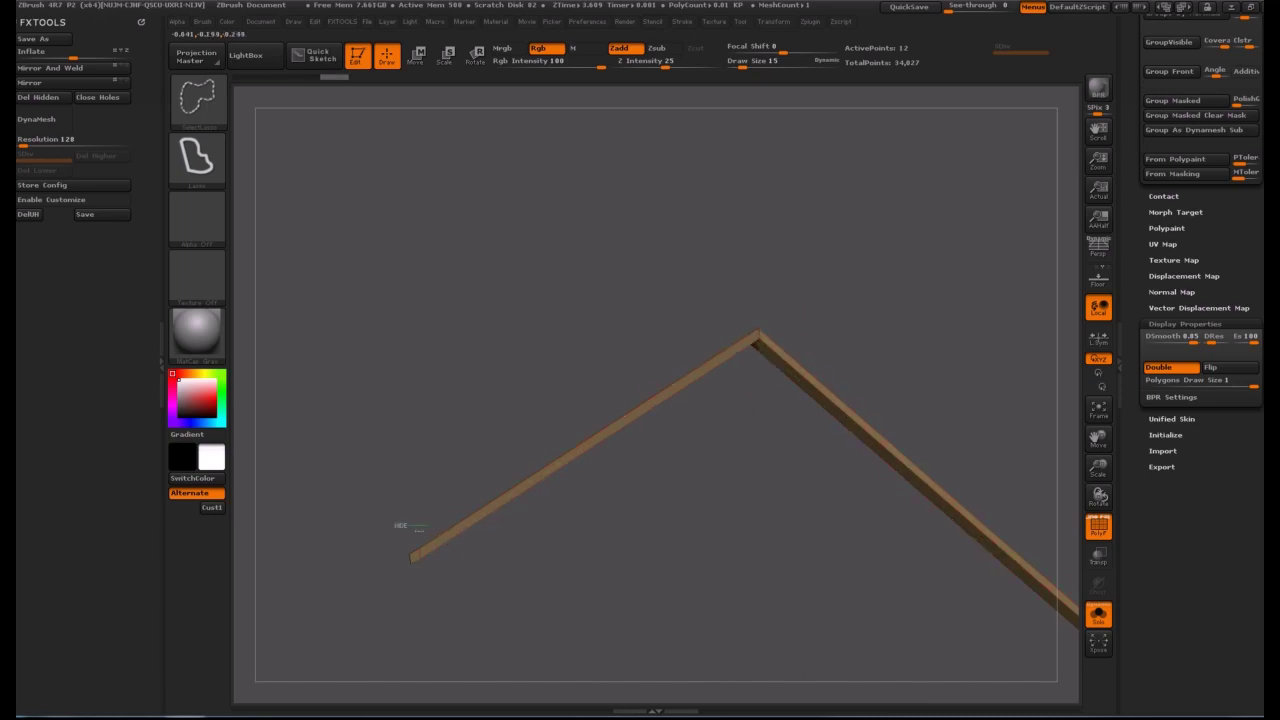
left_click(414, 554, "ctrl+shift")
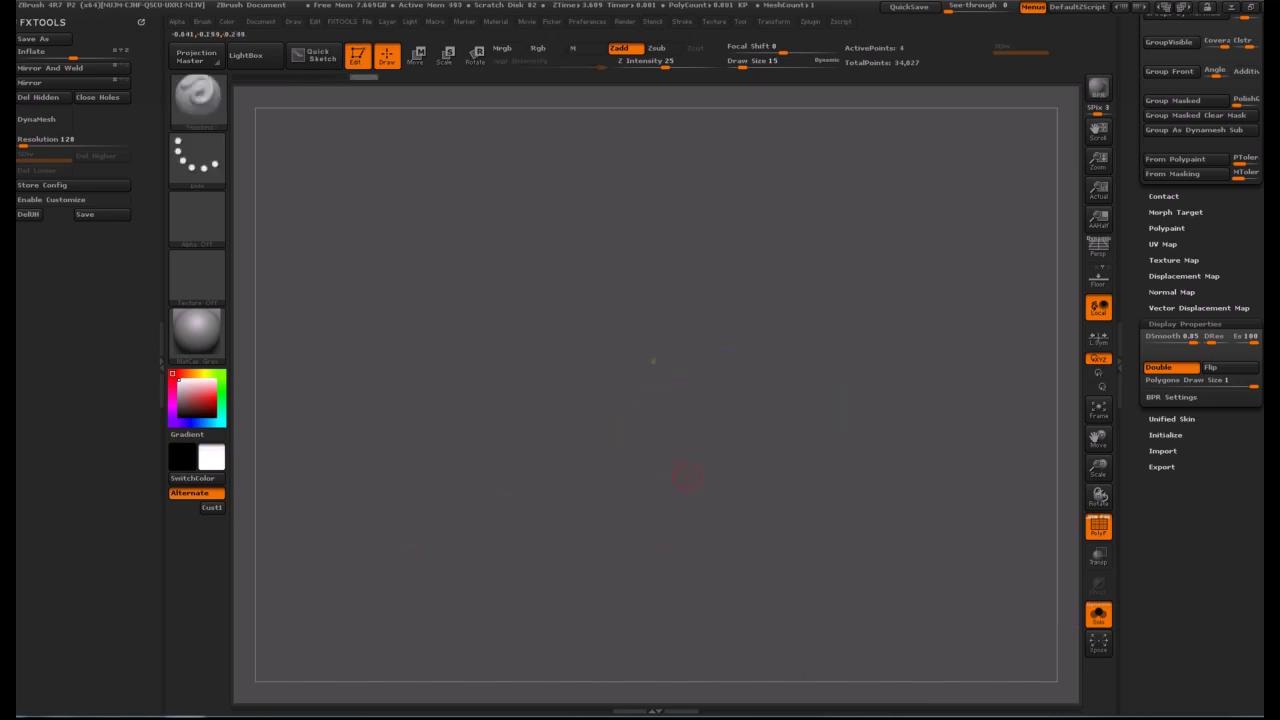
left_click(710, 458, "ctrl+shift")
left_click_drag(712, 489, 560, 480)
mouse_move(855, 422)
left_mouse_down("alt")
mouse_move(622, 384)
mouse_move(632, 470)
left_mouse_up("alt")
left_click(803, 542, "ctrl+shift")
left_click_drag(903, 526, 891, 509)
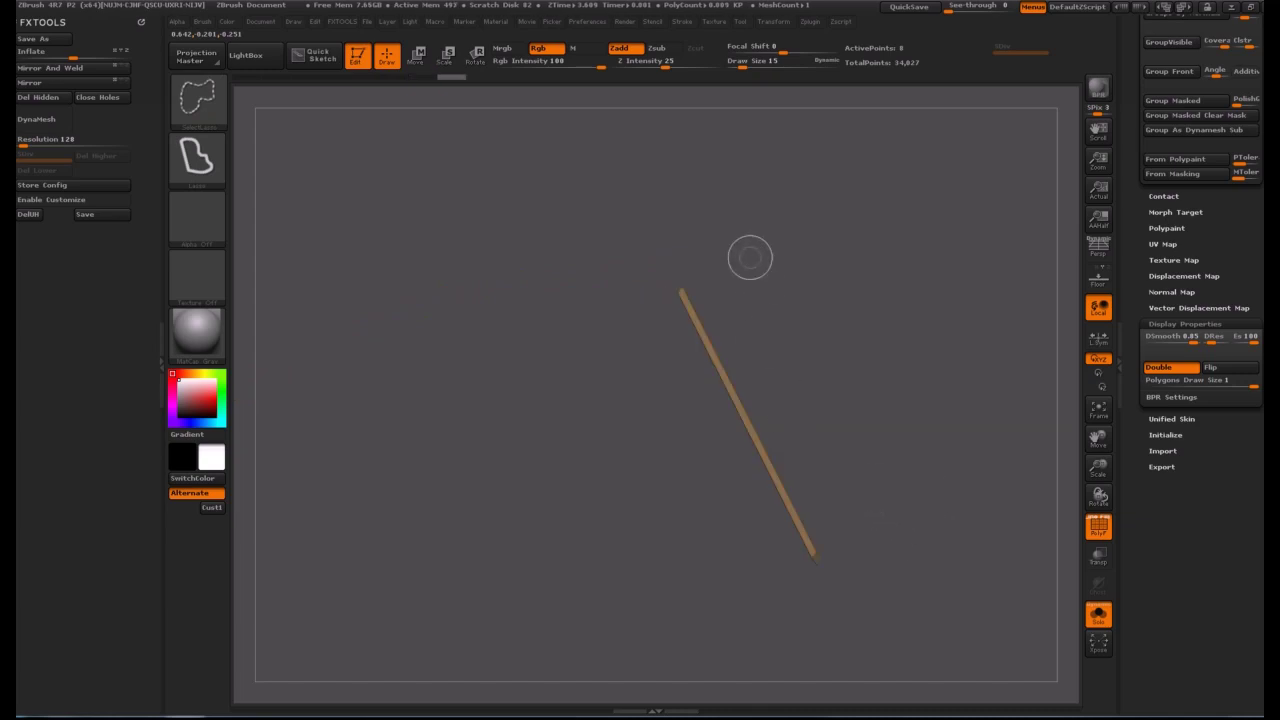
left_click(683, 292, "ctrl+shift")
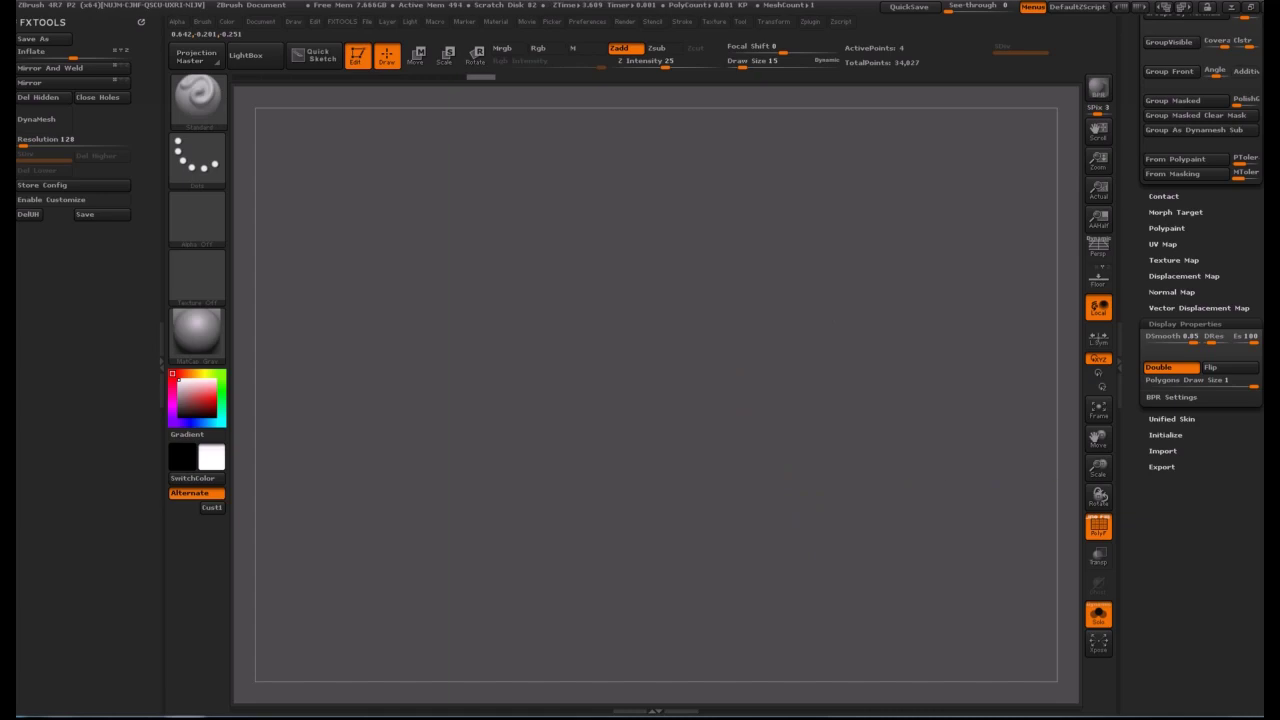
left_click(651, 498, "ctrl+shift")
mouse_move(637, 506)
left_mouse_down()
mouse_move(930, 496)
mouse_move(695, 488)
mouse_move(845, 490)
left_mouse_up()
left_click_drag(470, 478, 432, 476)
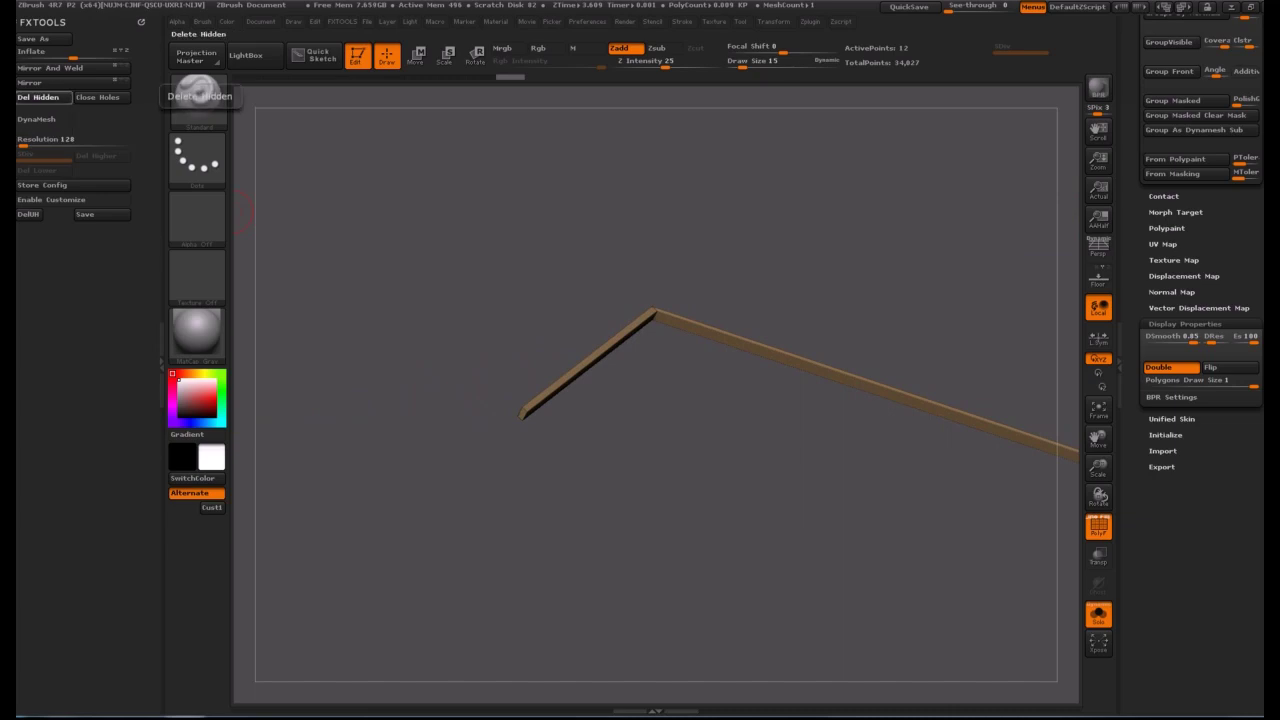
mouse_move(516, 435)
left_mouse_down()
mouse_move(484, 440)
mouse_move(516, 472)
mouse_move(490, 530)
left_mouse_up()
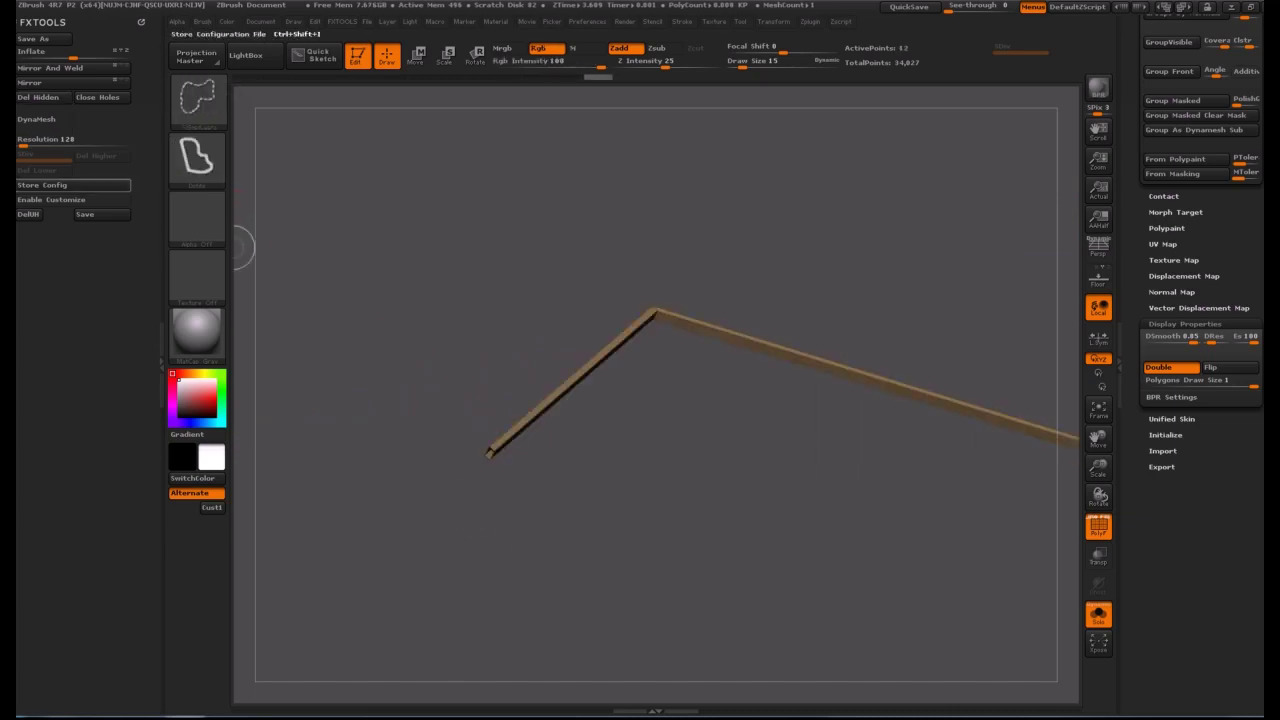
Try subdividing the open-ended bowstring up to SDiv 3.
mouse_move(560, 428)
left_mouse_down()
mouse_move(612, 440)
mouse_move(723, 518)
left_mouse_up()
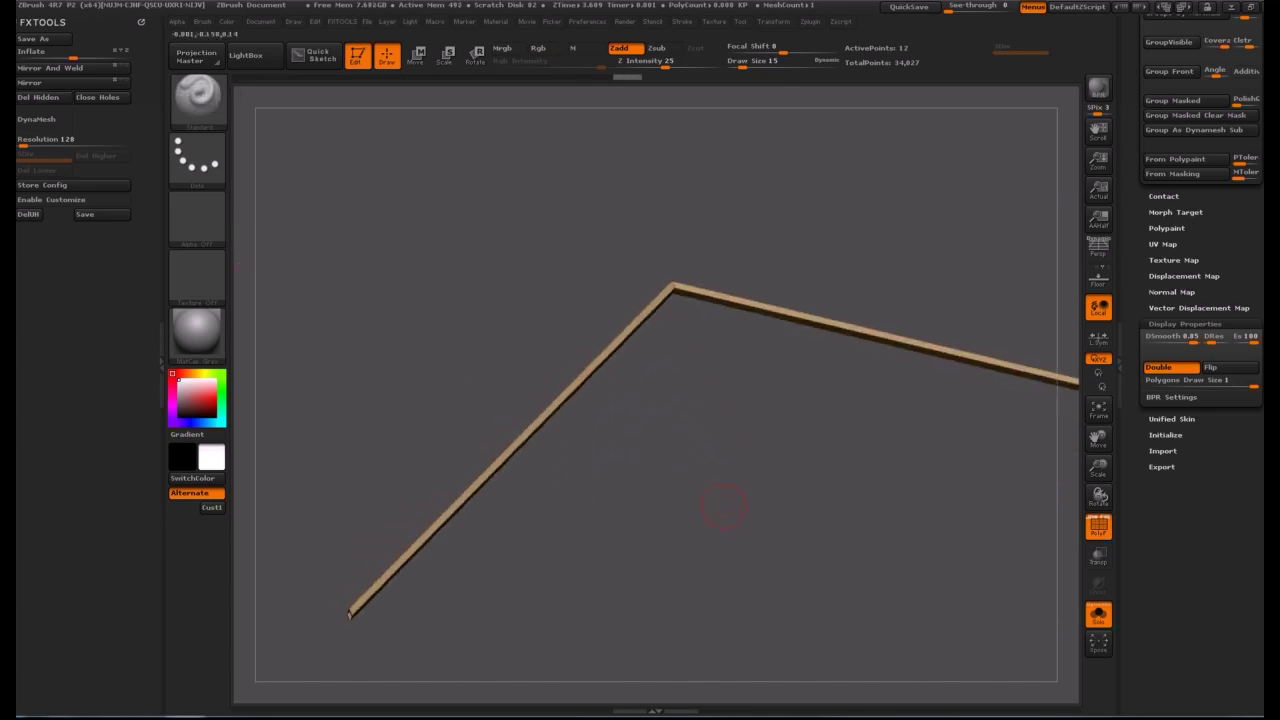
key("ctrl+d")
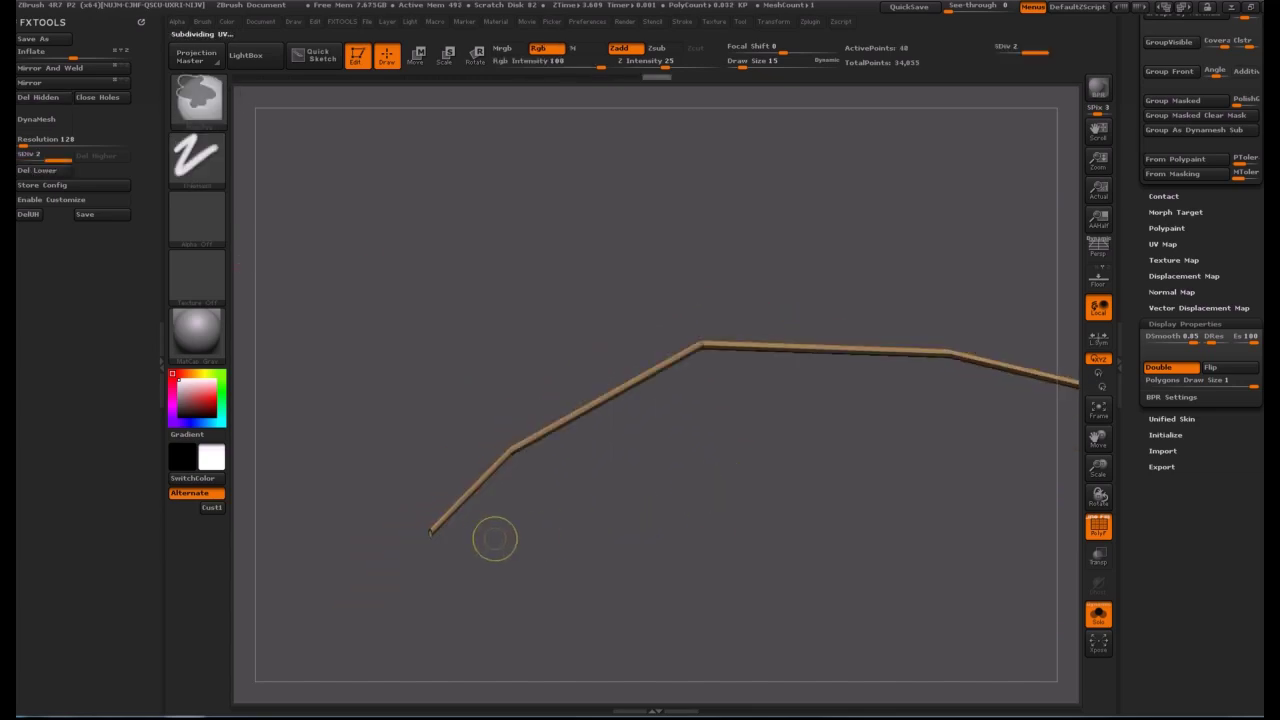
key("ctrl+d")
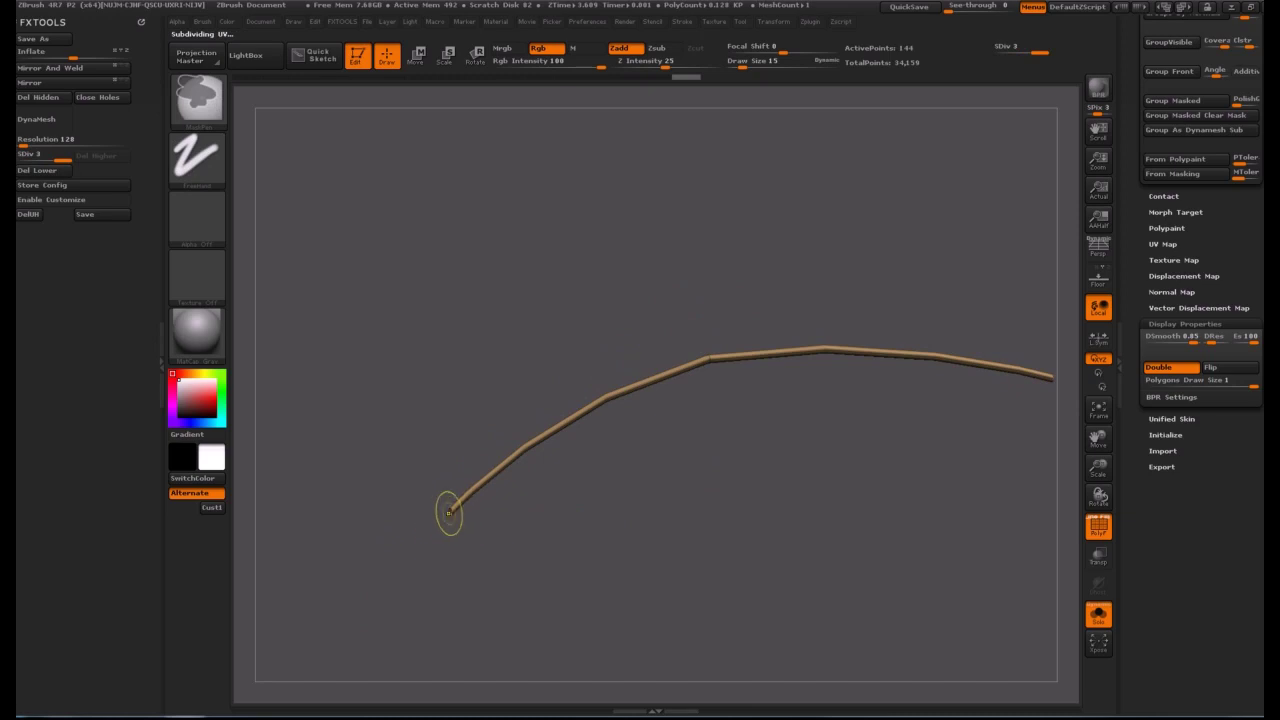
key("ctrl+z")
key("ctrl+z")
left_click_drag(532, 546, 560, 546)
key("ctrl+z")
key("ctrl+z")
key("ctrl+z")
key("ctrl+z")
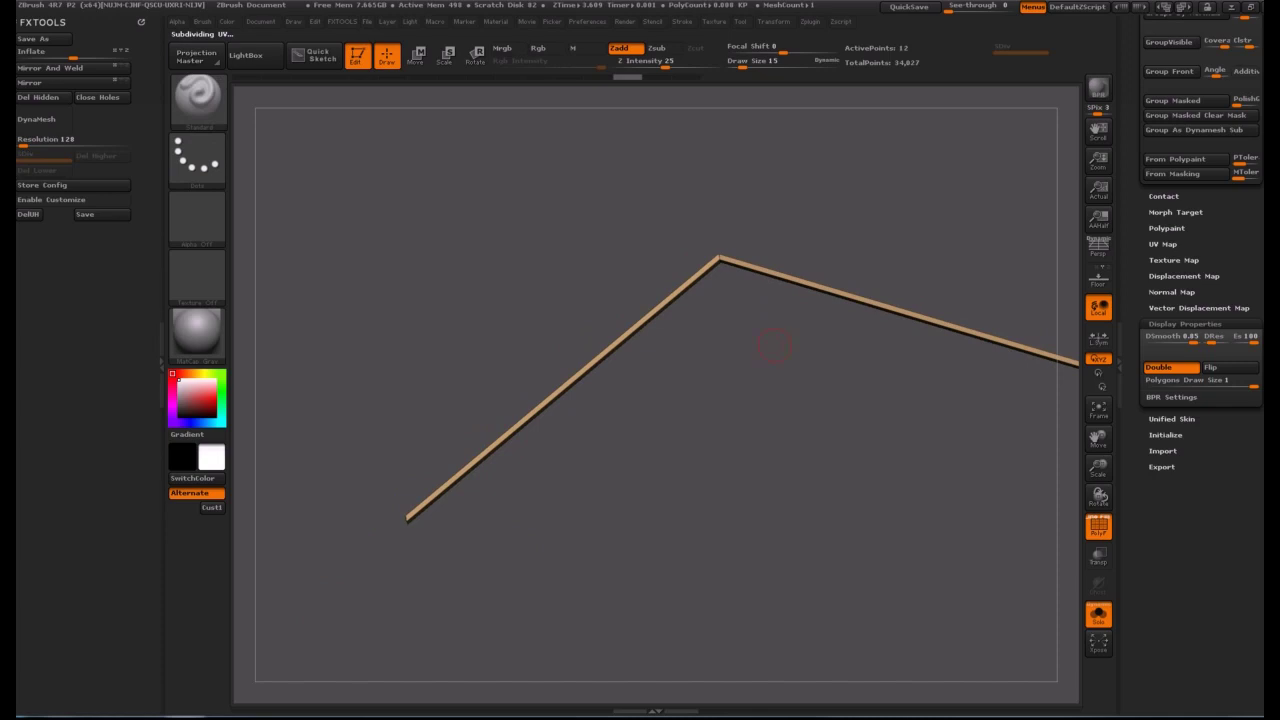
key("ctrl+z")
key("ctrl+z")
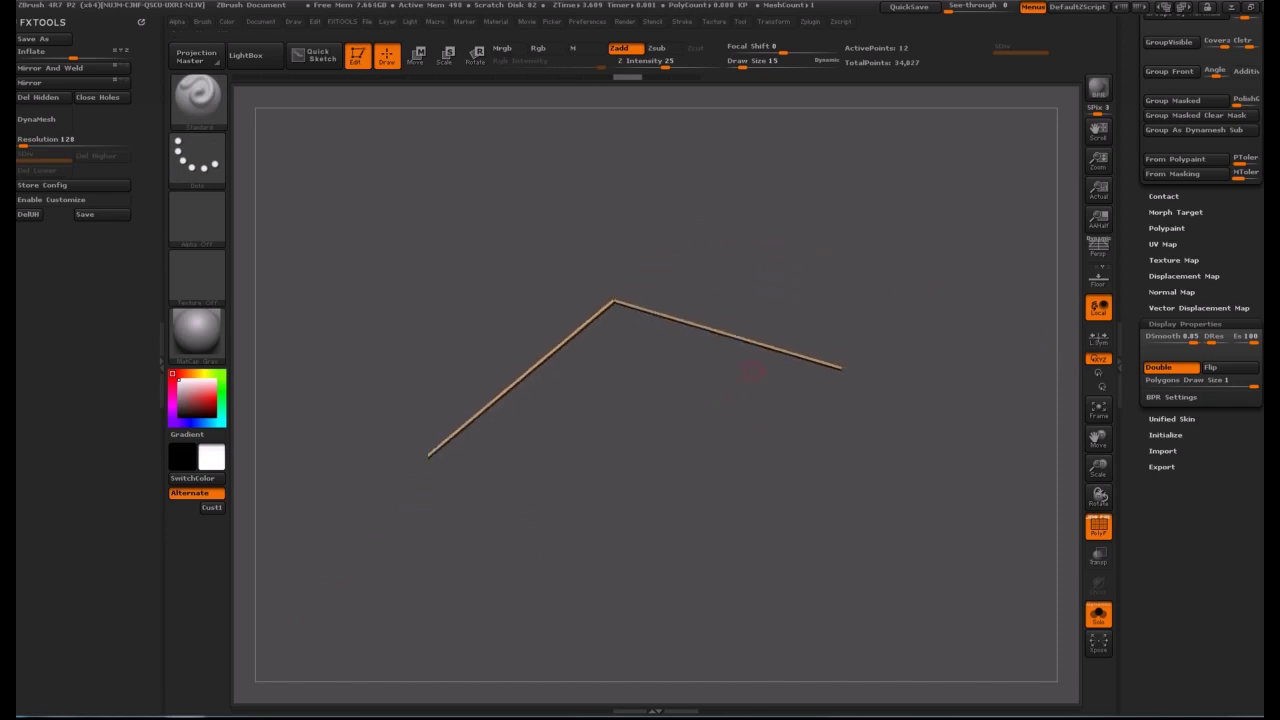
Isolate one half of the bowstring and add edge loops along it with Edge Loop.
mouse_move(752, 247)
left_mouse_down("ctrl+shift")
mouse_move(600, 274)
mouse_move(960, 400)
left_mouse_up("ctrl+shift")
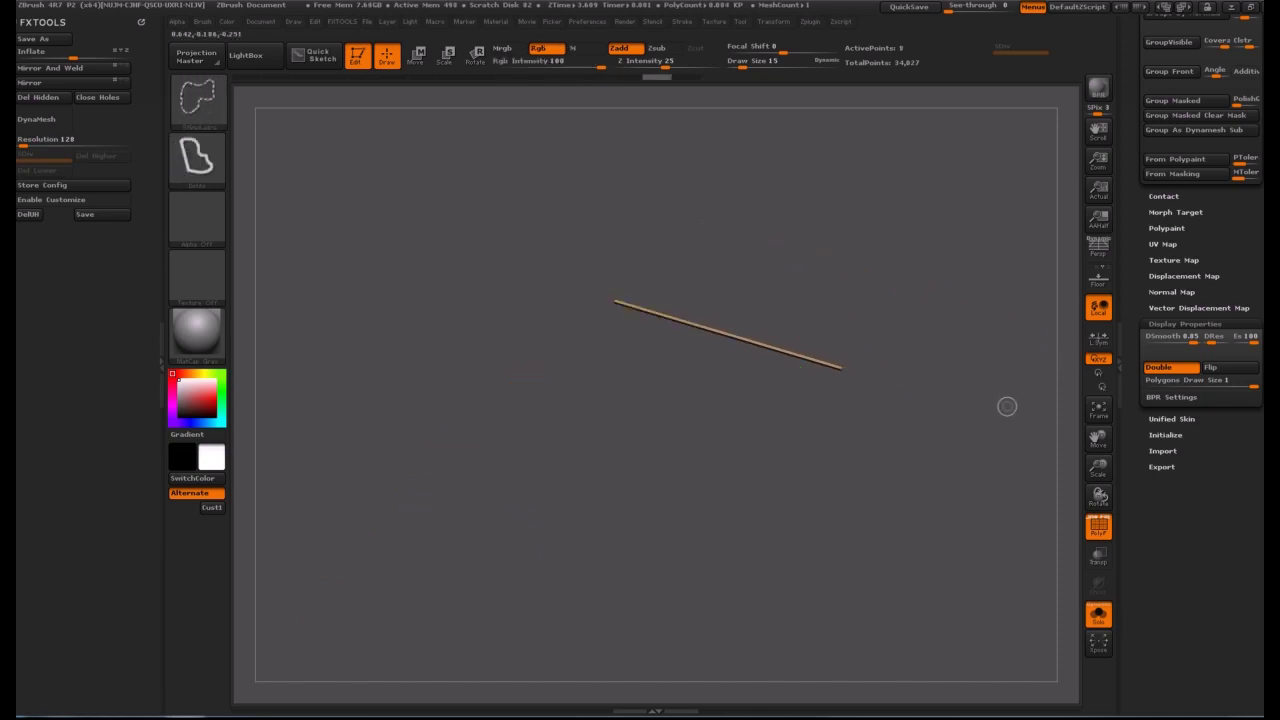
left_click_drag(1133, 110, 1133, 693)
scroll(1200, 365, "up", 7)
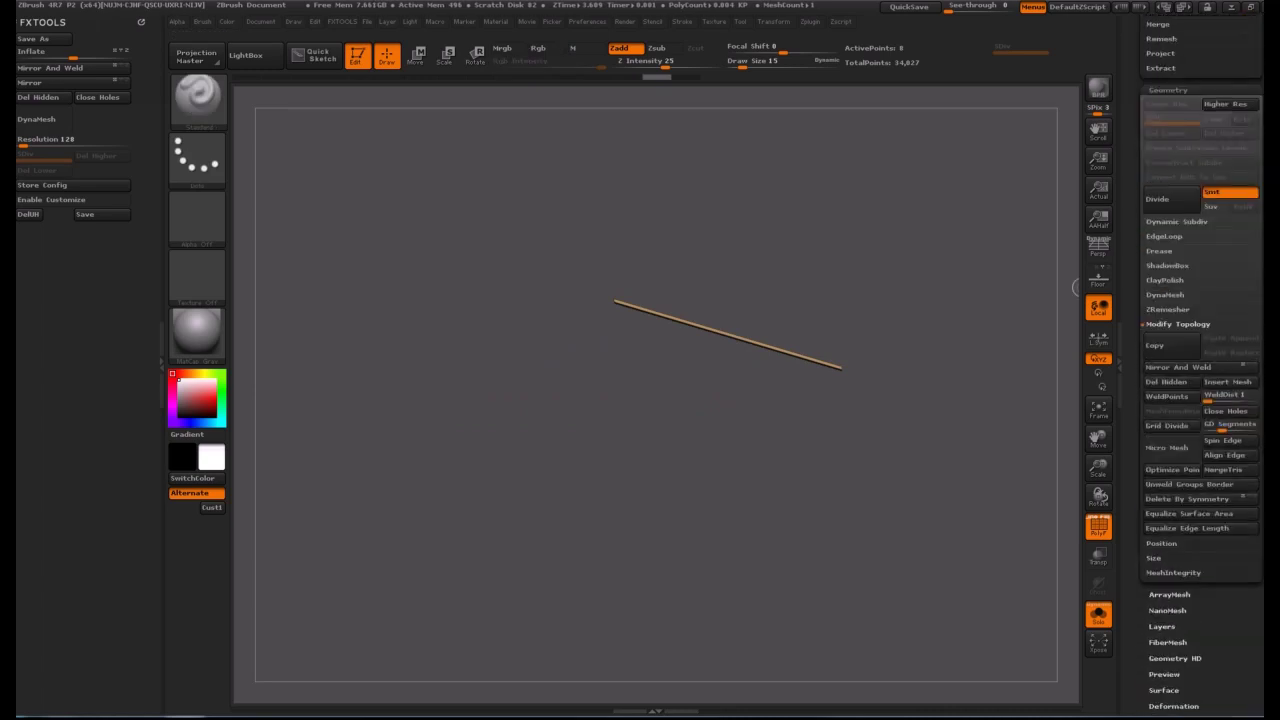
left_click(1164, 237)
left_click_drag(857, 400, 797, 592, "alt")
left_click_drag(863, 355, 694, 445, "alt")
left_click_drag(876, 413, 828, 223, "alt")
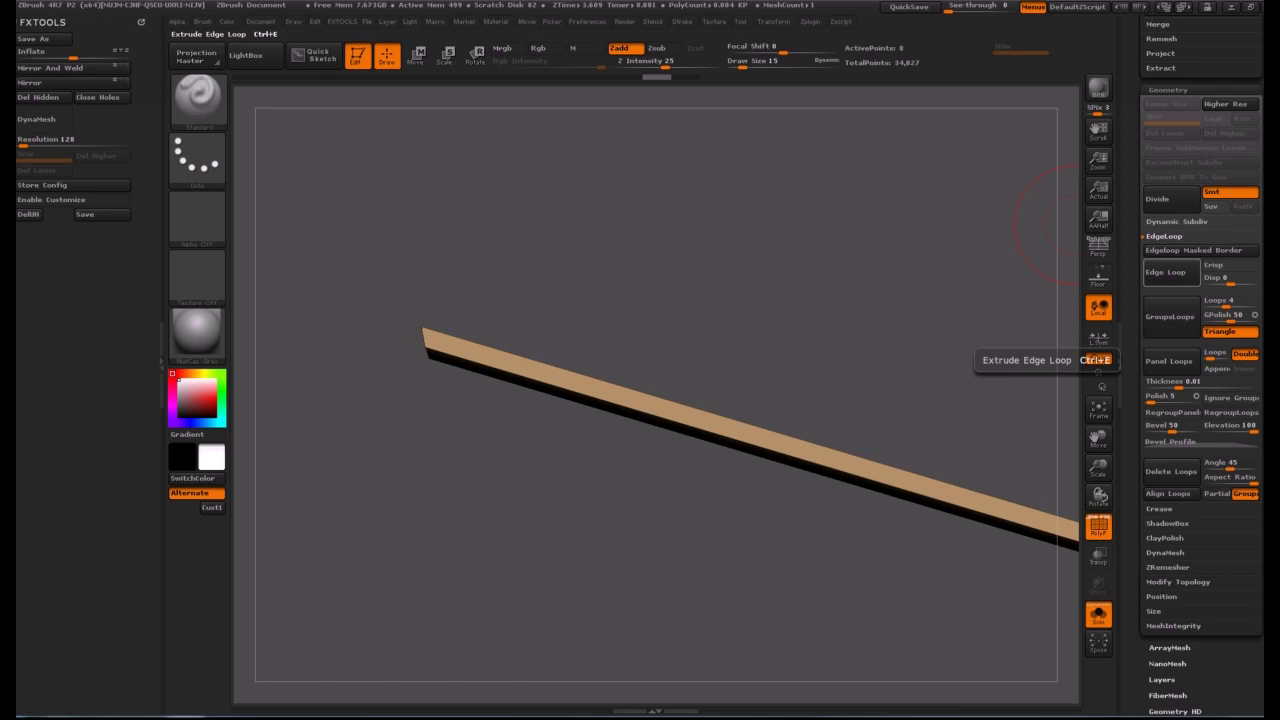
left_click(1170, 272)
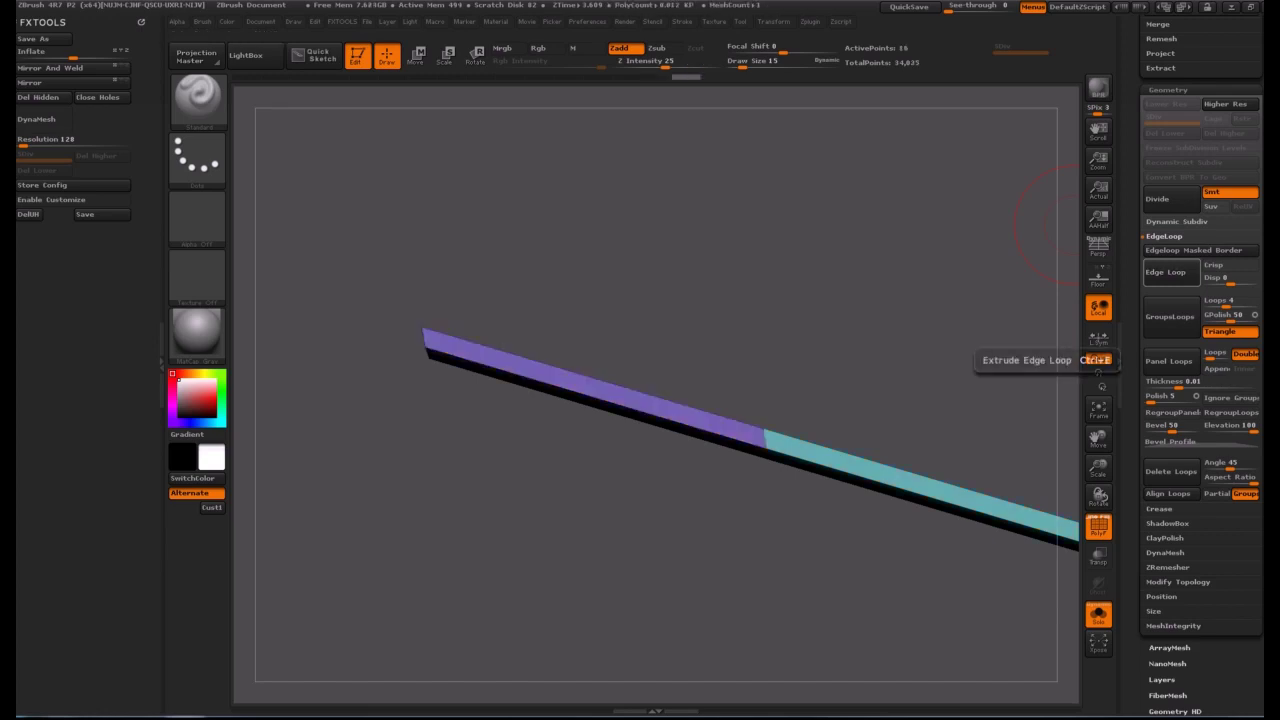
Try Panel Loops on the isolated bowstring half.
left_click_drag(950, 324, 825, 336, "alt")
left_click_drag(735, 356, 911, 378, "alt")
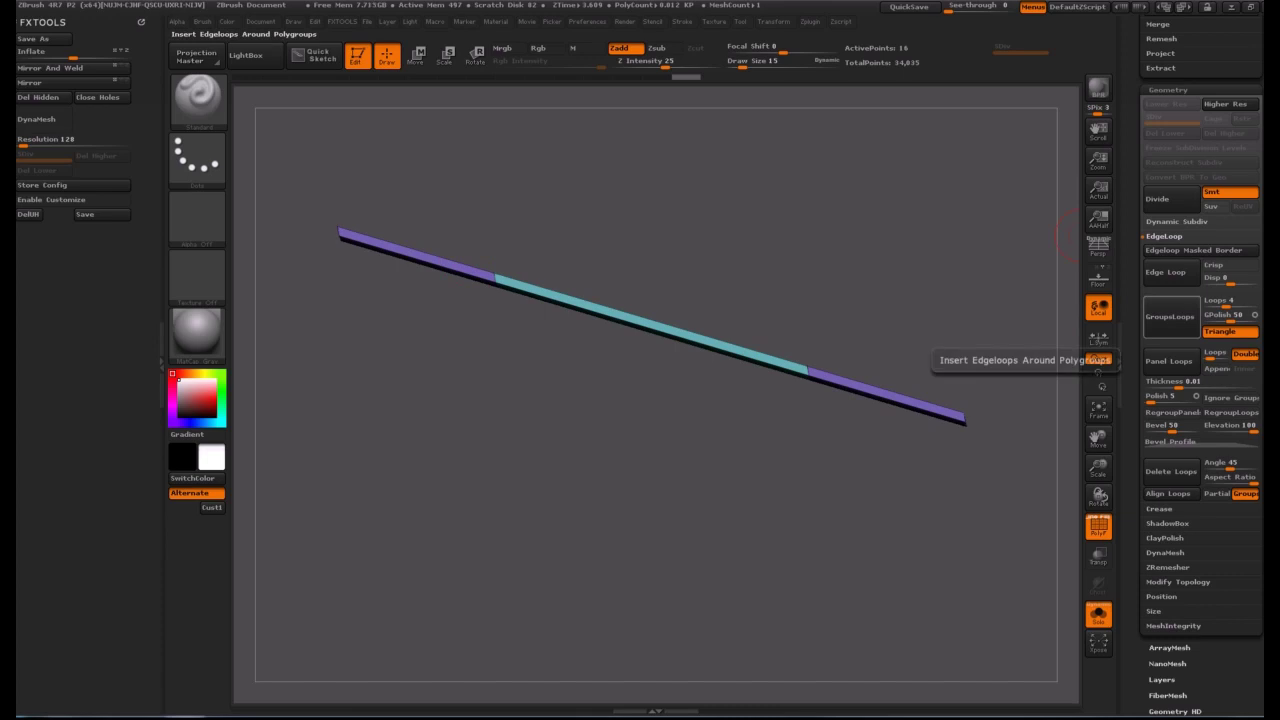
left_click(1170, 361)
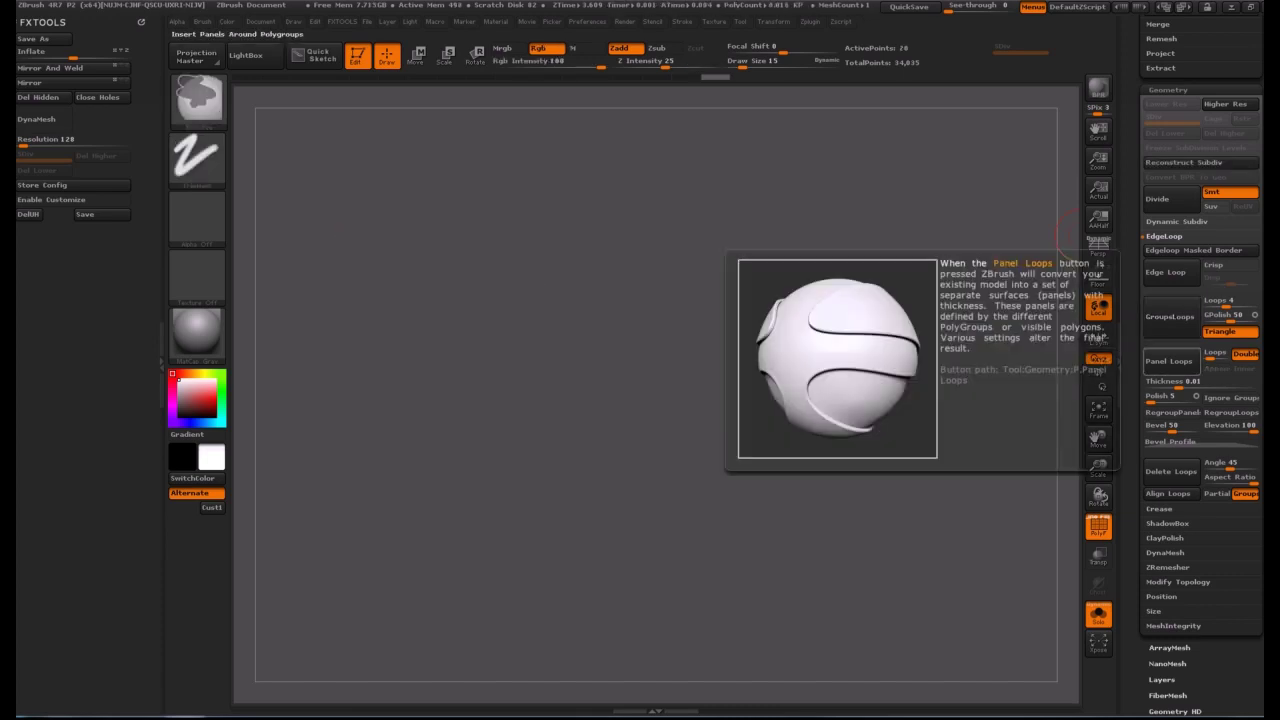
key("ctrl+z")
Apply Edge Loop once more to the isolated half and unhide the whole bowstring.
left_click(1170, 272)
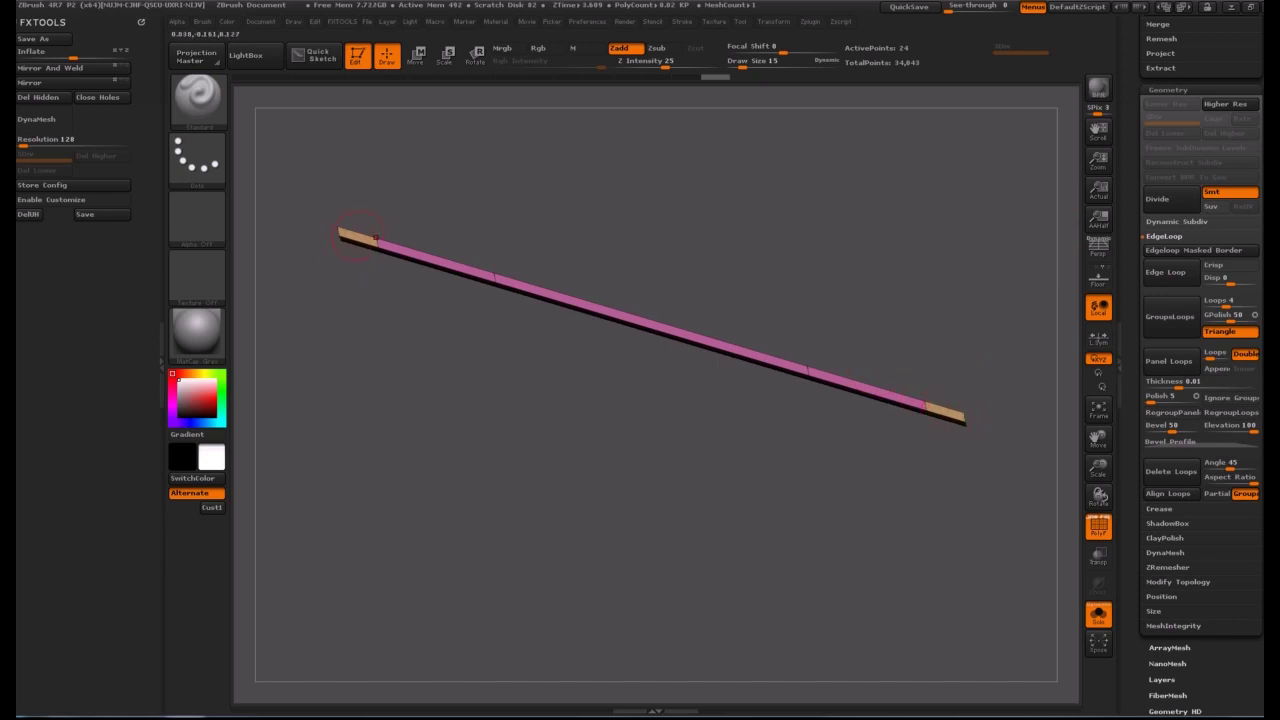
left_click(507, 418, "ctrl+shift")
Apply Edge Loop twice to the isolated other half of the bowstring, then unhide and subdivide the whole string to SDiv 3.
mouse_move(506, 423)
left_mouse_down("alt")
mouse_move(906, 366)
mouse_move(928, 286)
mouse_move(874, 134)
mouse_move(540, 228)
mouse_move(345, 548)
left_mouse_up("alt")
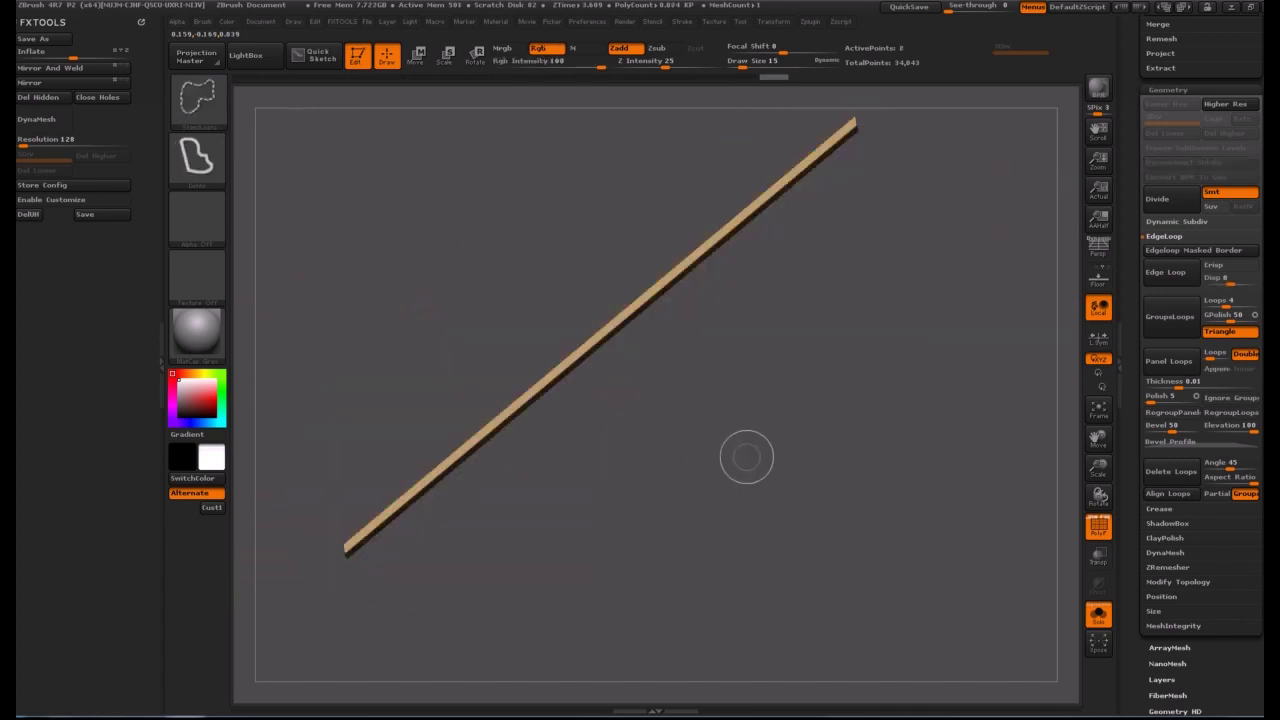
left_click(1170, 316)
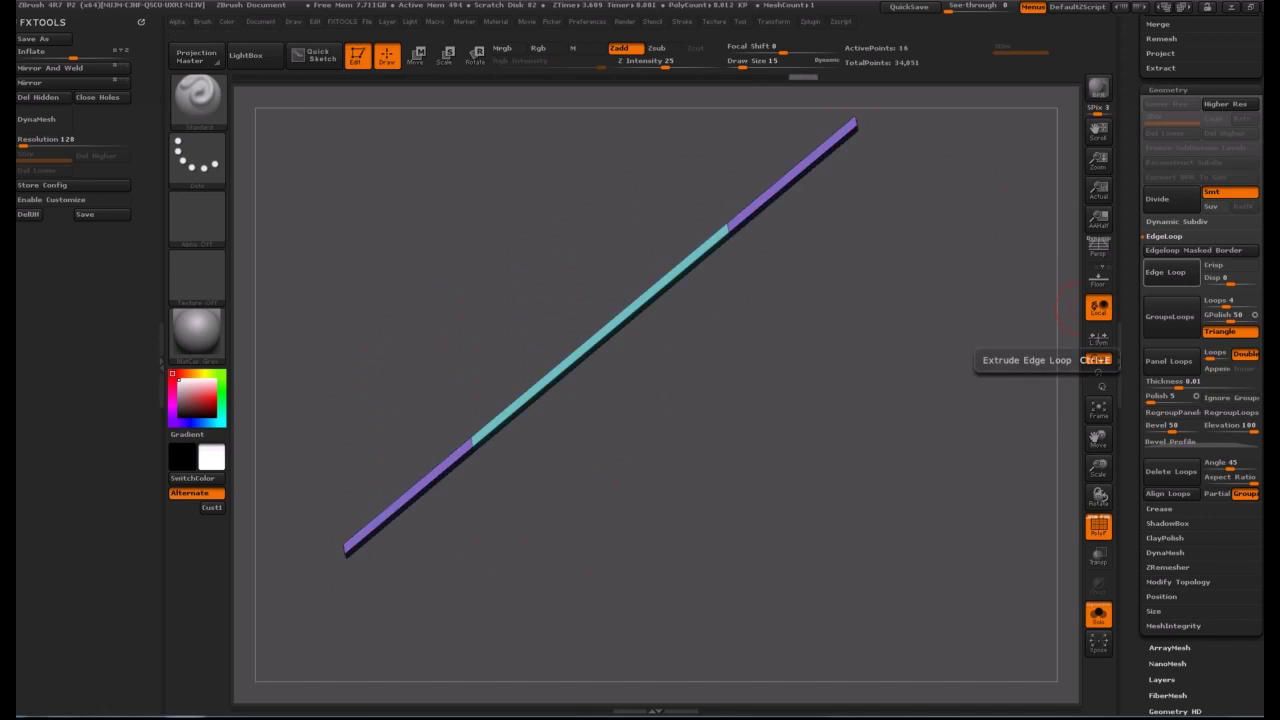
left_click(880, 400, "ctrl+shift")
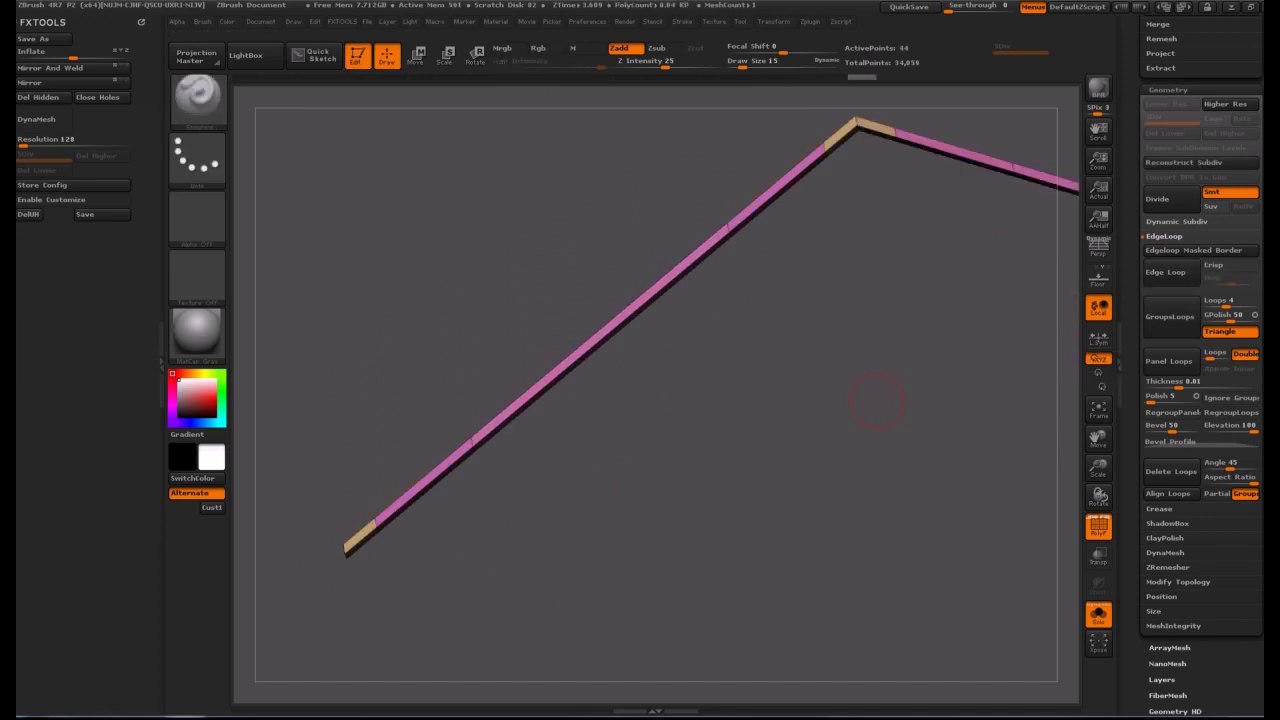
key("ctrl+d")
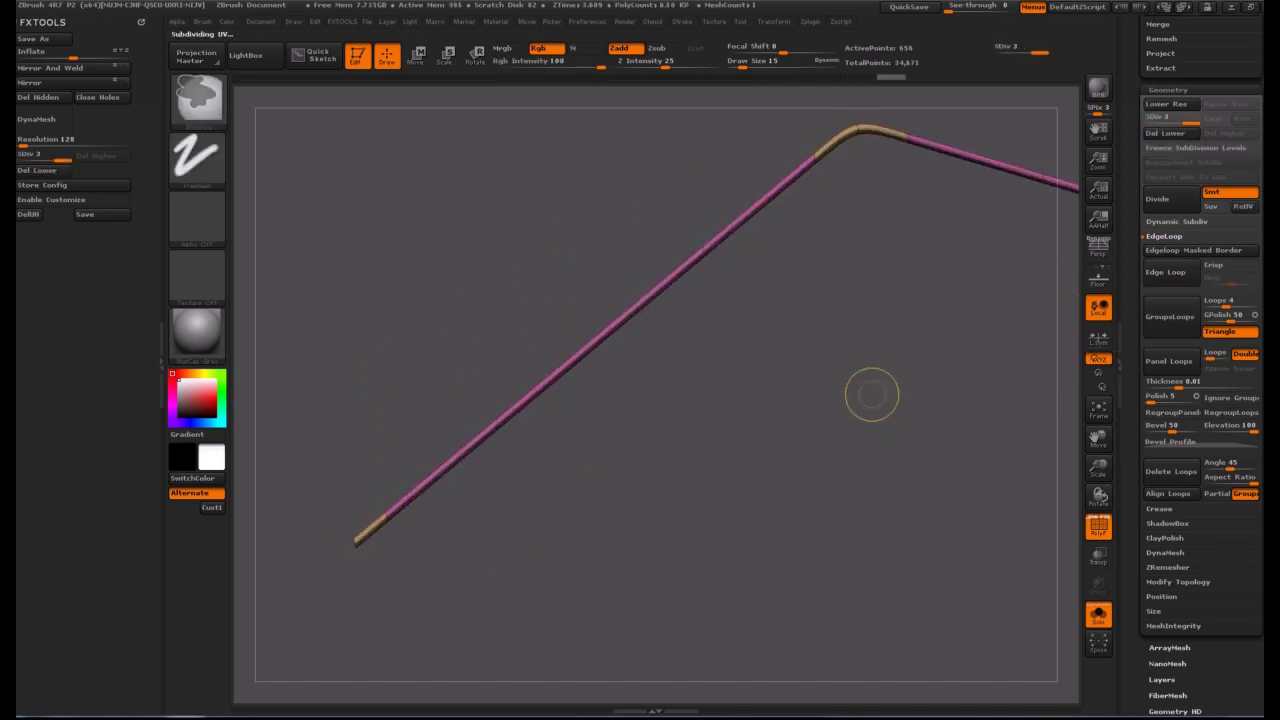
Subdivide the bowstring to SDiv 3 and leave Solo mode to show the whole crossbow again.
key("ctrl+d")
mouse_move(880, 406)
left_mouse_down()
mouse_move(905, 404)
mouse_move(880, 340)
mouse_move(790, 490)
left_mouse_up()
left_click_drag(792, 410, 808, 395)
left_click_drag(600, 400, 504, 519)
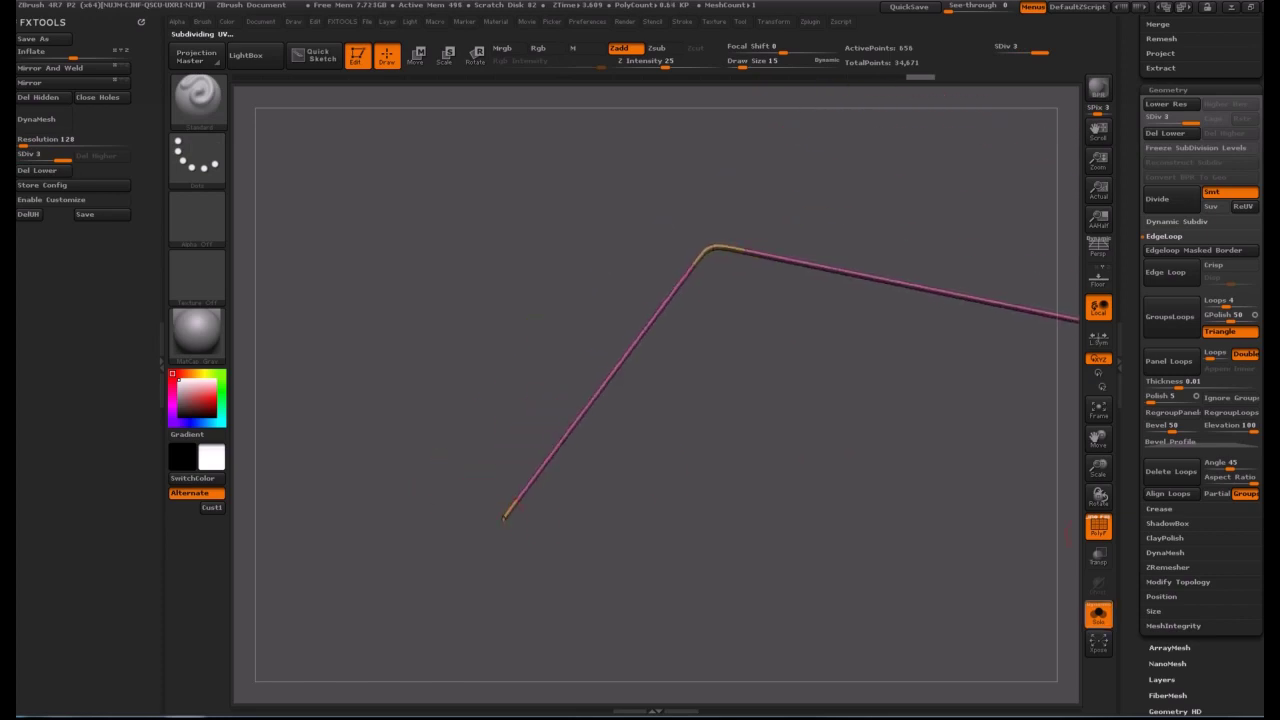
left_click(1098, 614)
left_click_drag(907, 411, 900, 292)
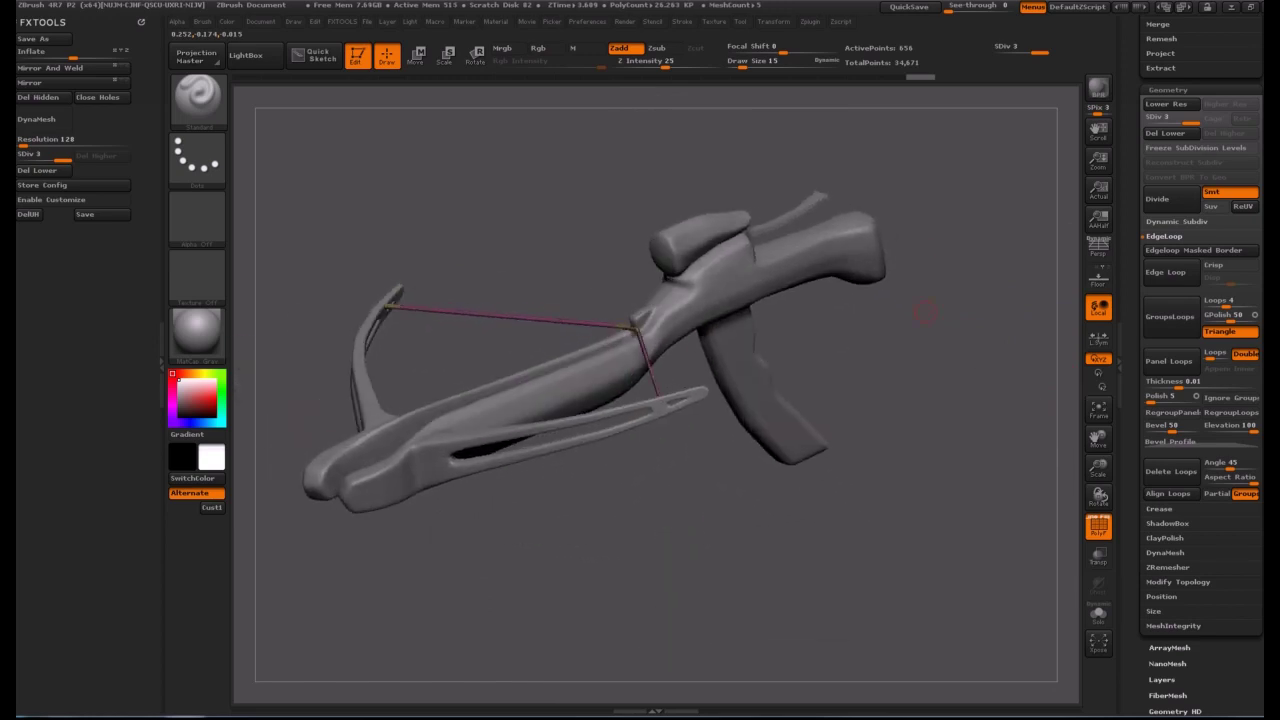
Select the arrow subtool, try subdividing it once, and drop back to its low-poly form.
left_click_drag(1141, 95, 1141, 655)
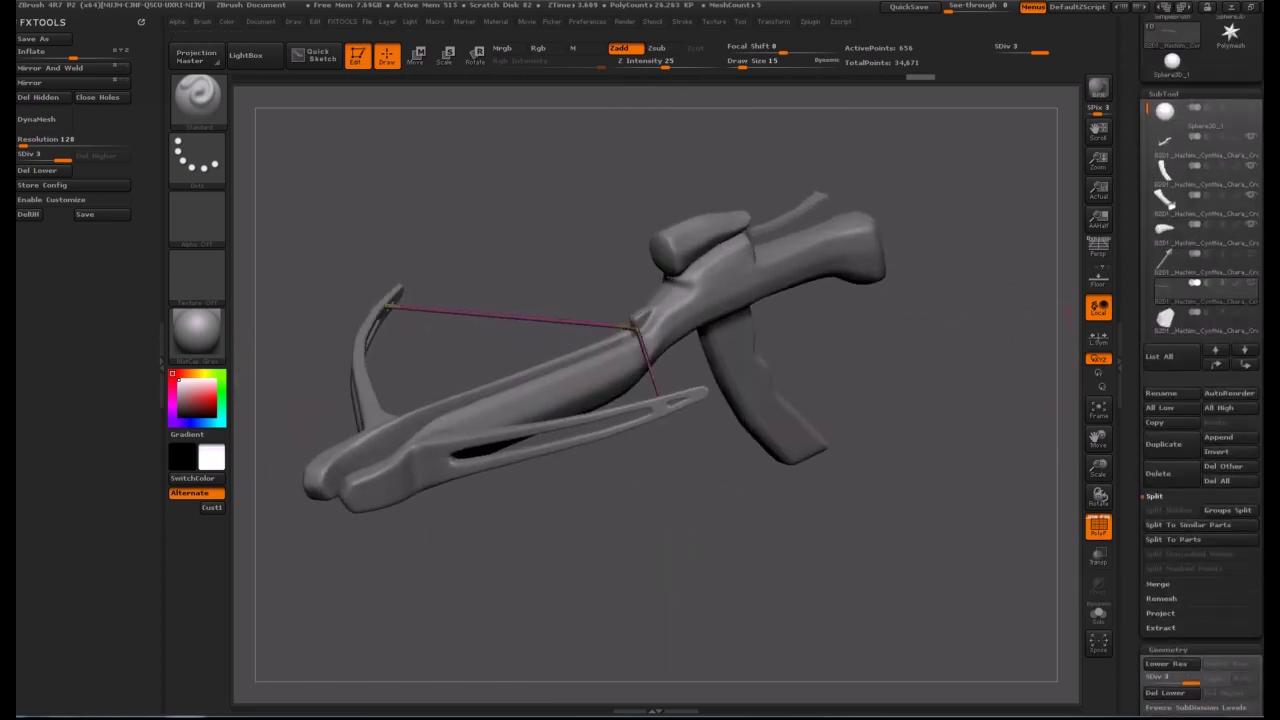
left_click(1185, 262)
left_click_drag(692, 508, 542, 483)
left_click_drag(600, 510, 690, 520)
left_click_drag(765, 450, 808, 523, "alt")
key("ctrl+d")
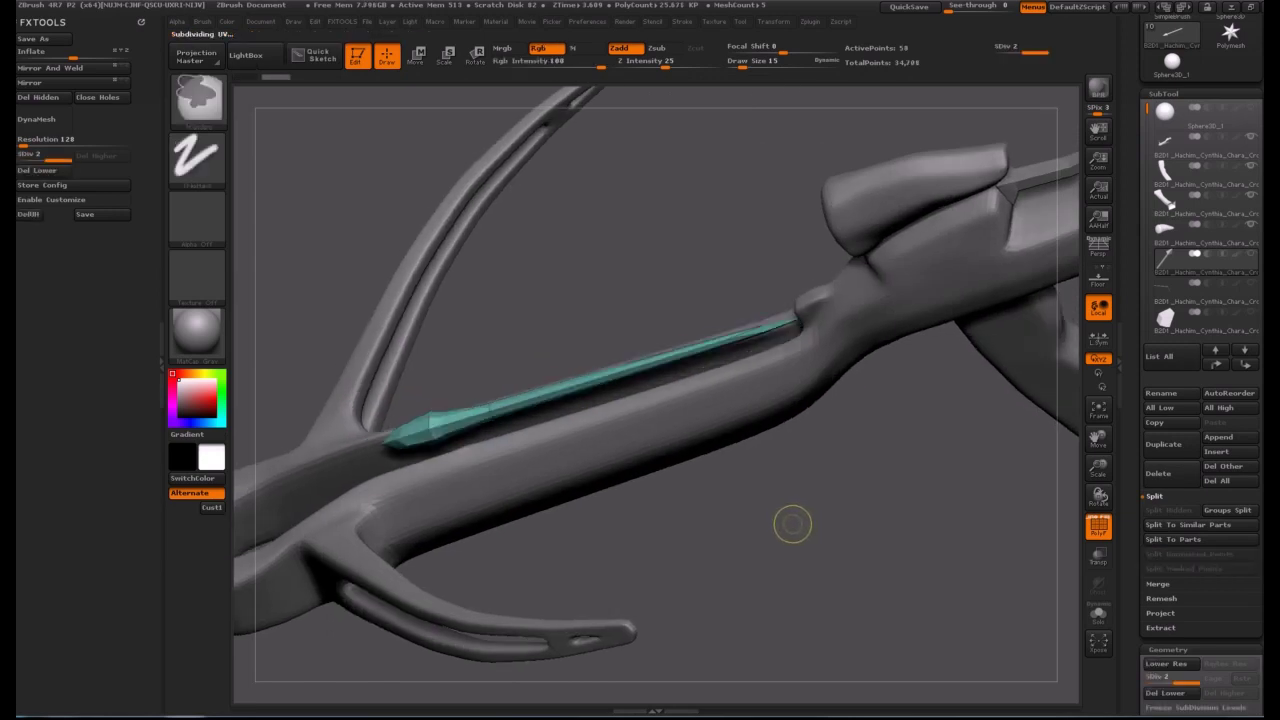
key("shift+d")
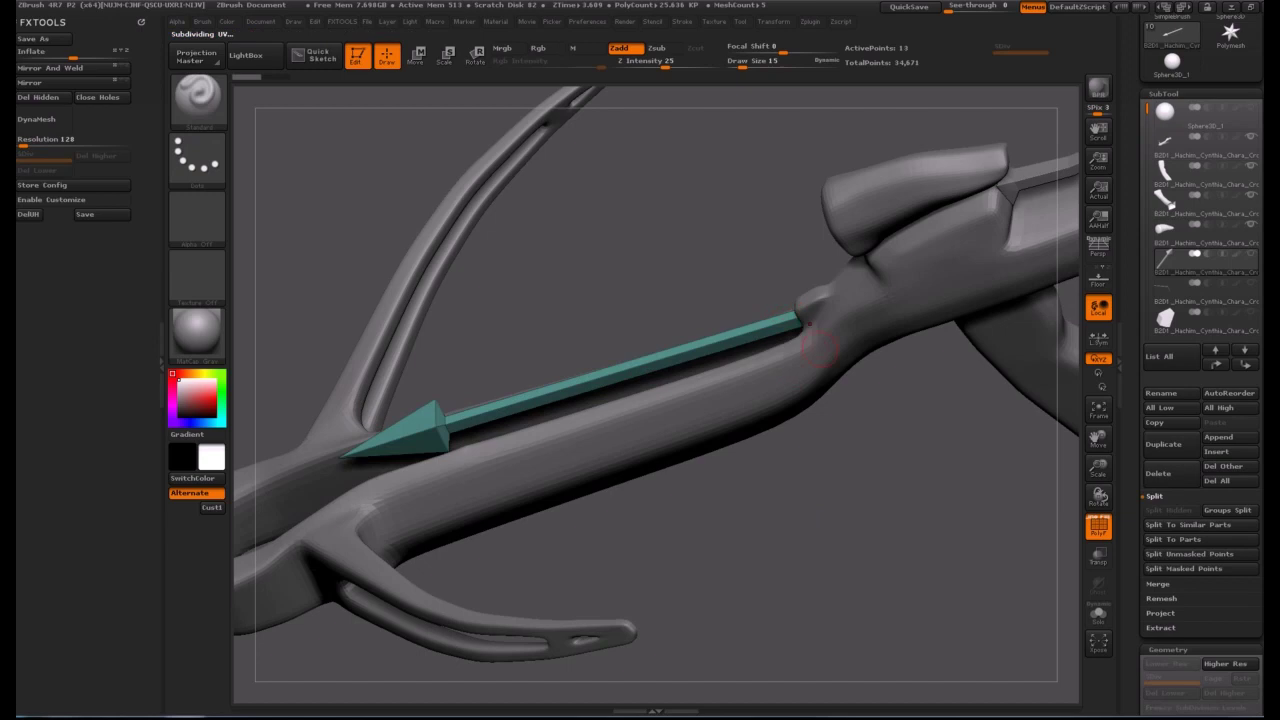
Solo the arrow, hide the end cap at the back of its shaft, and delete the hidden geometry.
left_click(1098, 614)
left_click_drag(790, 300, 760, 350)
mouse_move(846, 328)
left_mouse_down("ctrl+shift")
mouse_move(800, 330)
mouse_move(862, 345)
left_mouse_up("ctrl+shift")
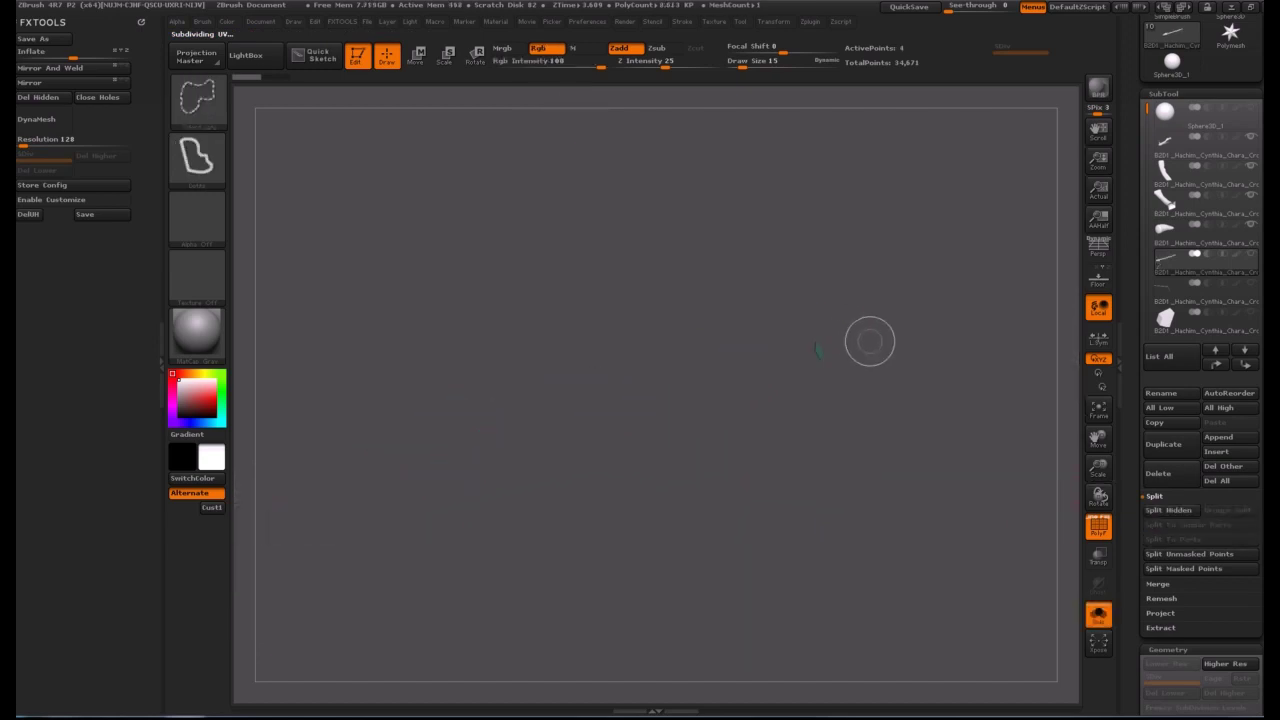
left_click_drag(921, 454, 948, 504, "ctrl+shift")
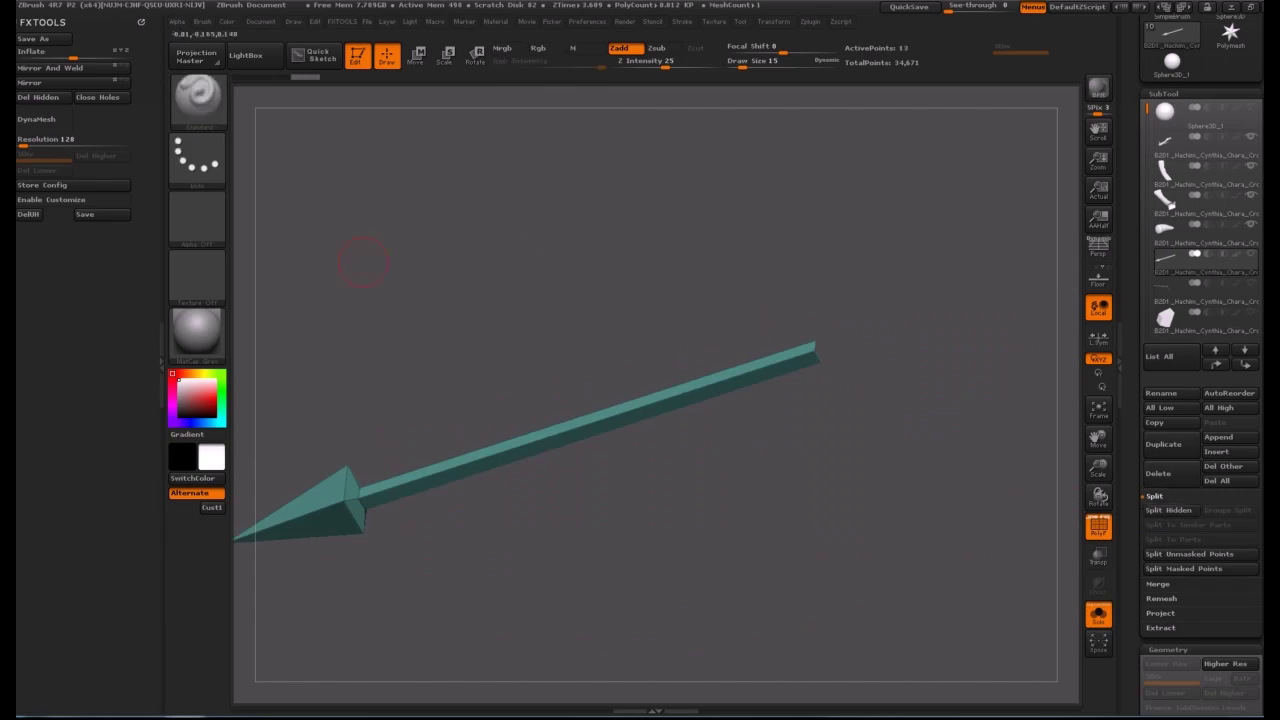
left_click(44, 97)
left_click_drag(370, 505, 529, 470, "alt")
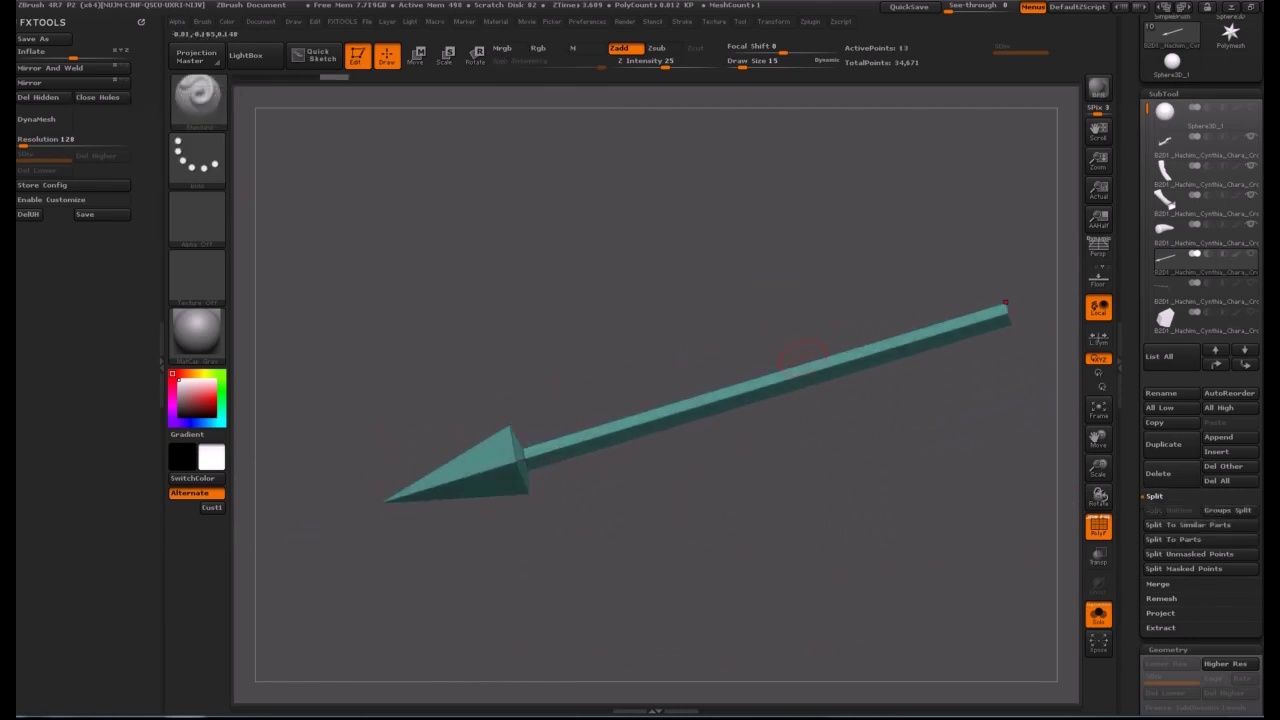
Isolate the arrow's shaft, apply Edge Loop repeatedly to tighten both ends, and unhide the whole arrow.
mouse_move(1020, 266)
left_mouse_down("ctrl+shift")
mouse_move(600, 402)
mouse_move(1022, 360)
left_mouse_up("ctrl+shift")
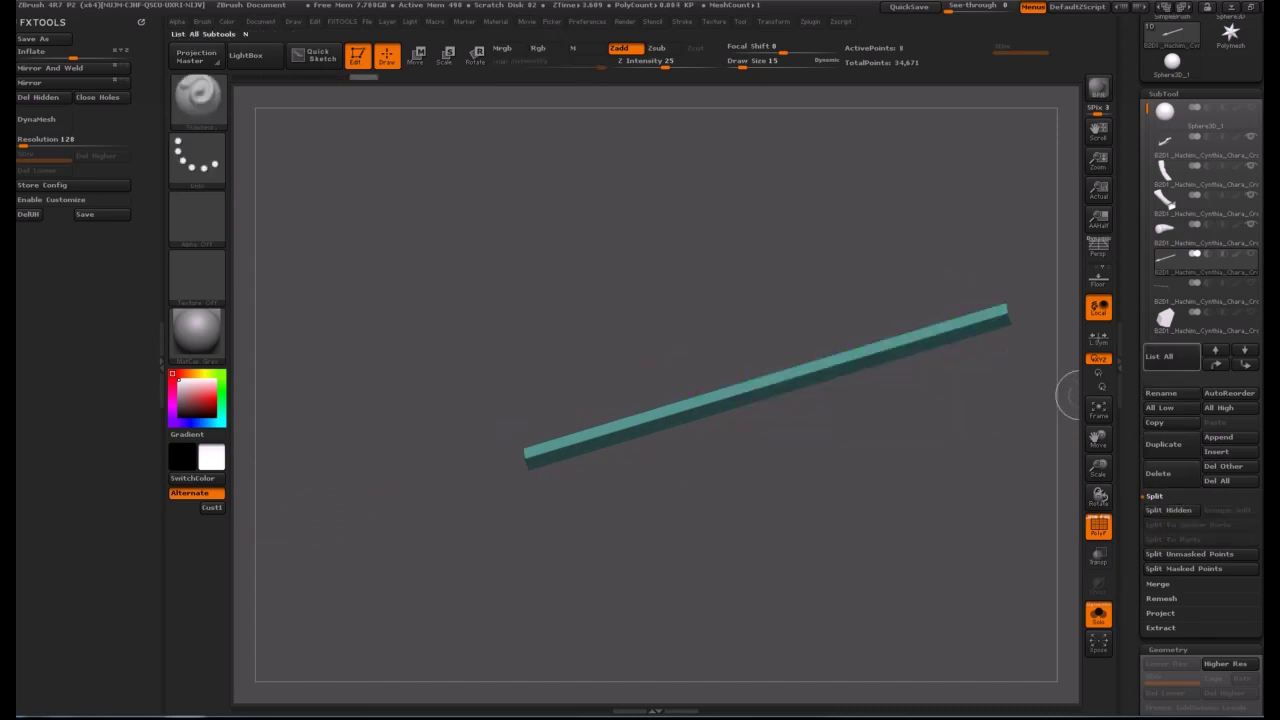
scroll(1170, 352, "down", 8)
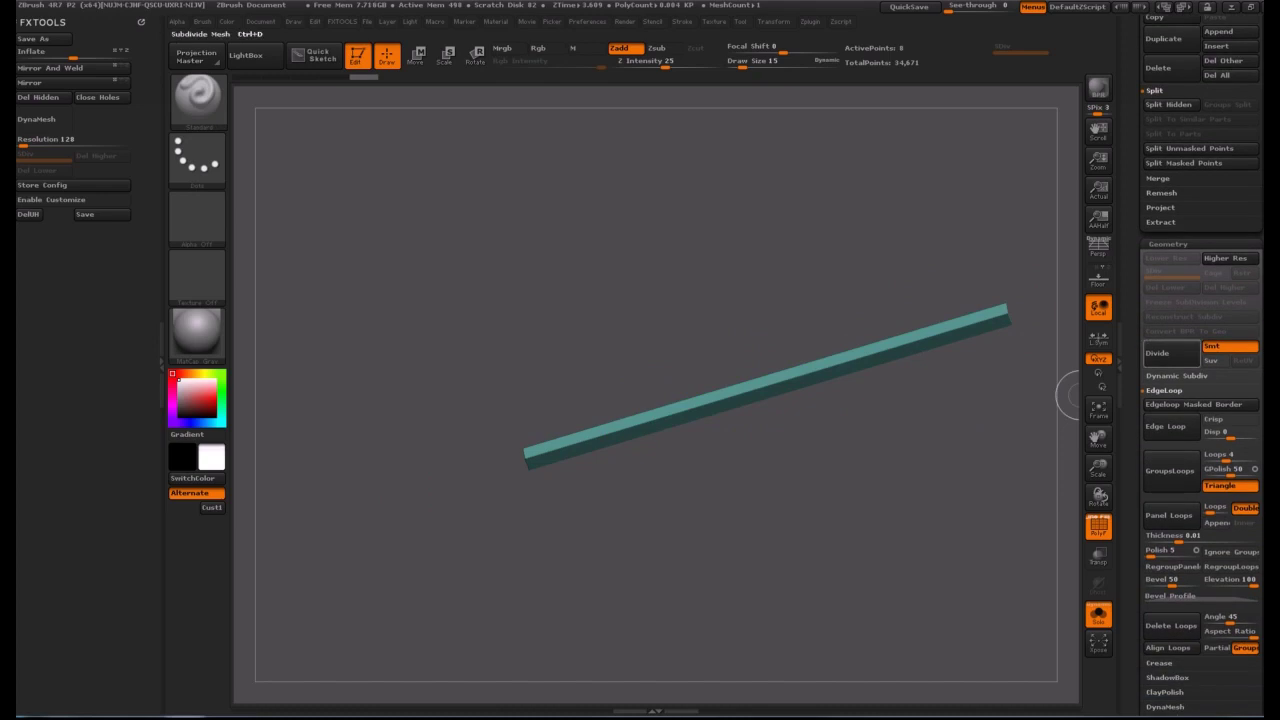
left_click(1165, 426)
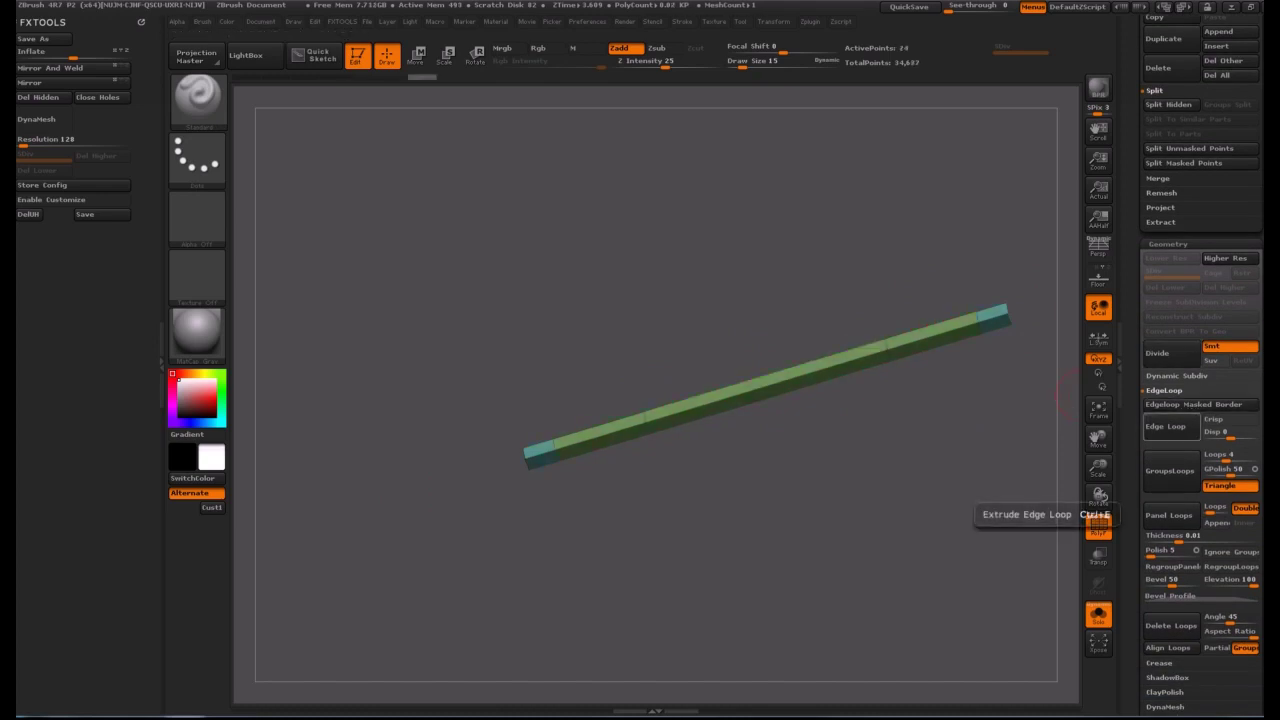
left_click(1165, 426)
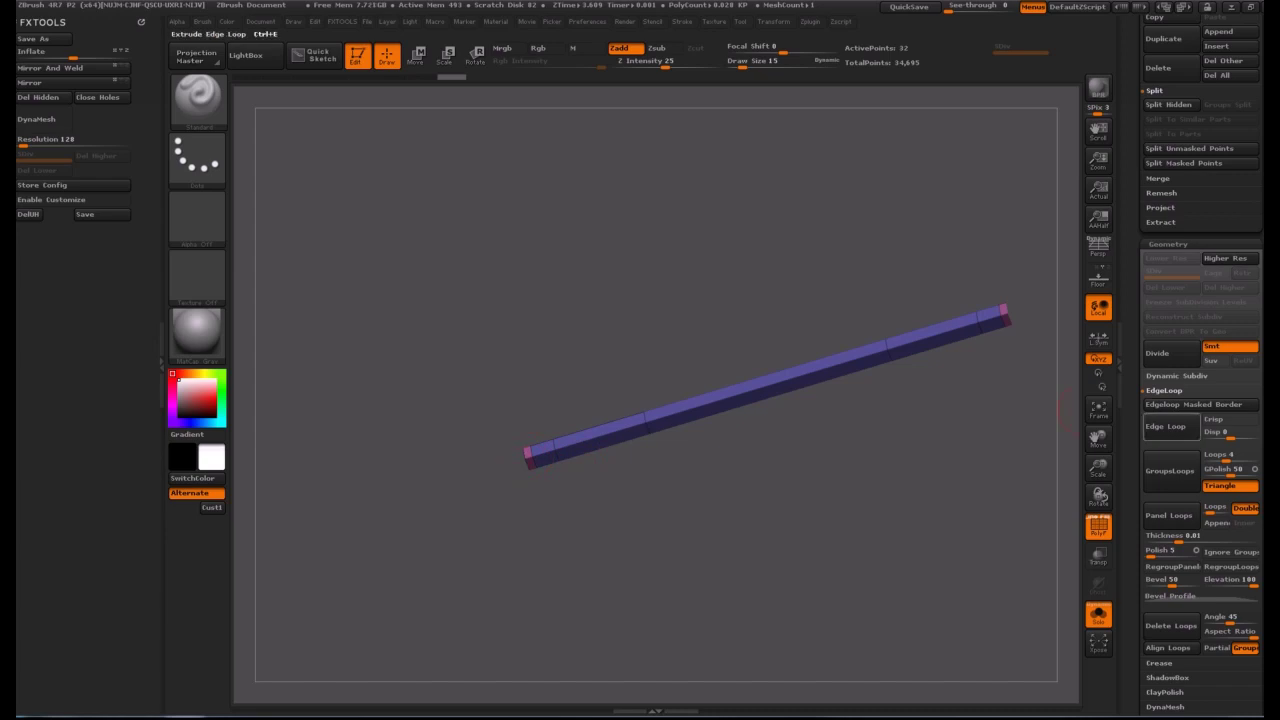
key("ctrl+e")
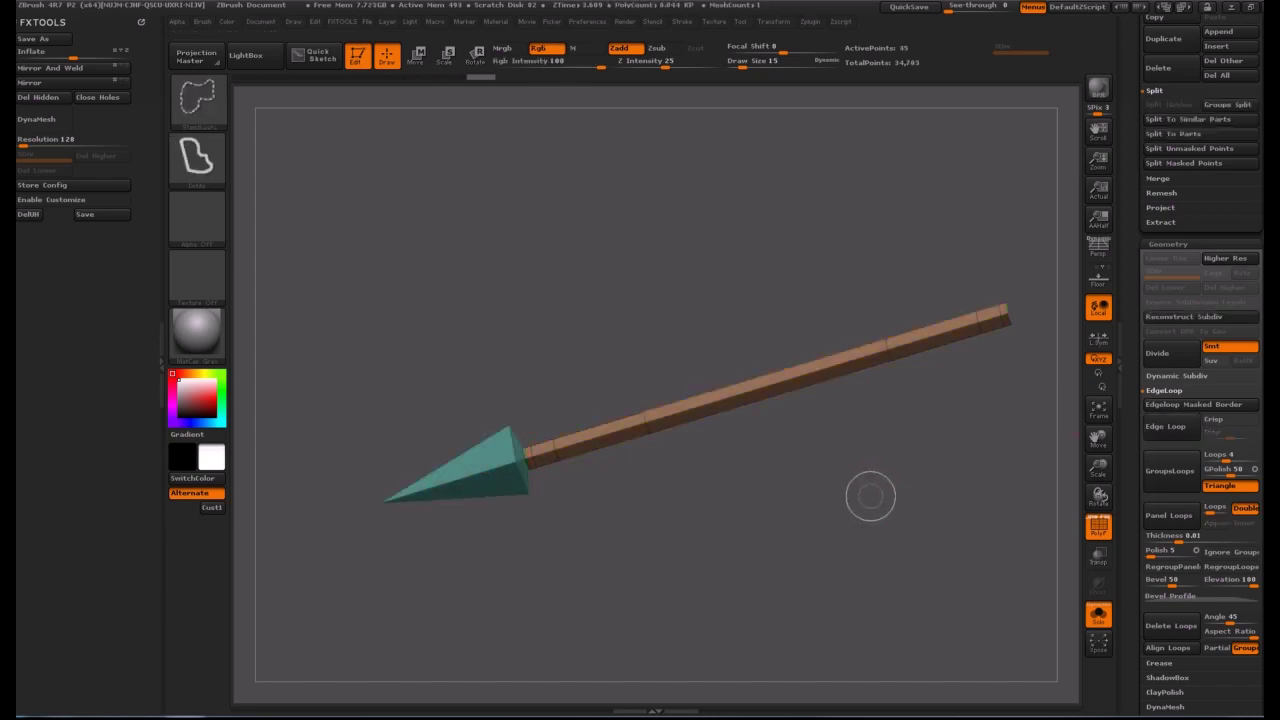
Isolate the arrowhead, add edge loops toward its base with Edge Loop, and unhide the whole arrow.
mouse_move(430, 465)
left_mouse_down("ctrl+shift")
mouse_move(345, 452)
mouse_move(394, 406)
left_mouse_up("ctrl+shift")
left_click(1165, 426)
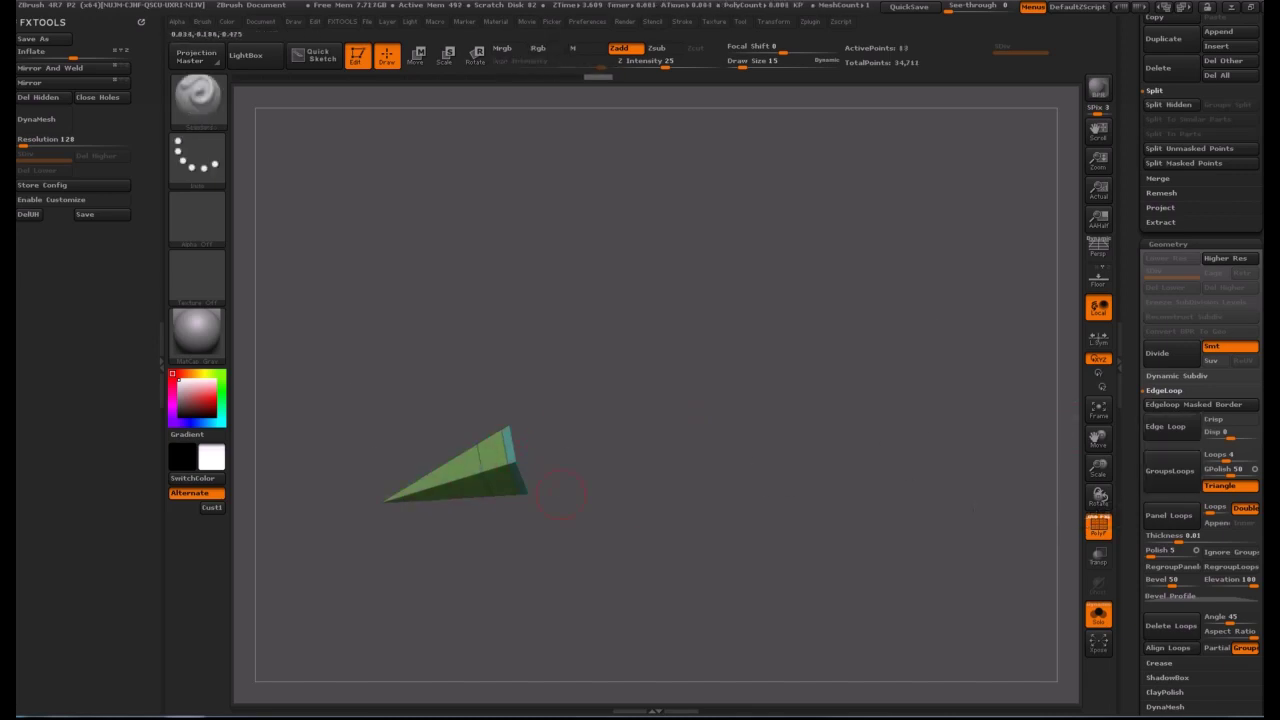
left_click(781, 562, "ctrl+shift")
Try subdividing the whole arrow to preview its smoothed shape without PolyFrame, and undo the subdivisions.
key("ctrl+d")
key("ctrl+d")
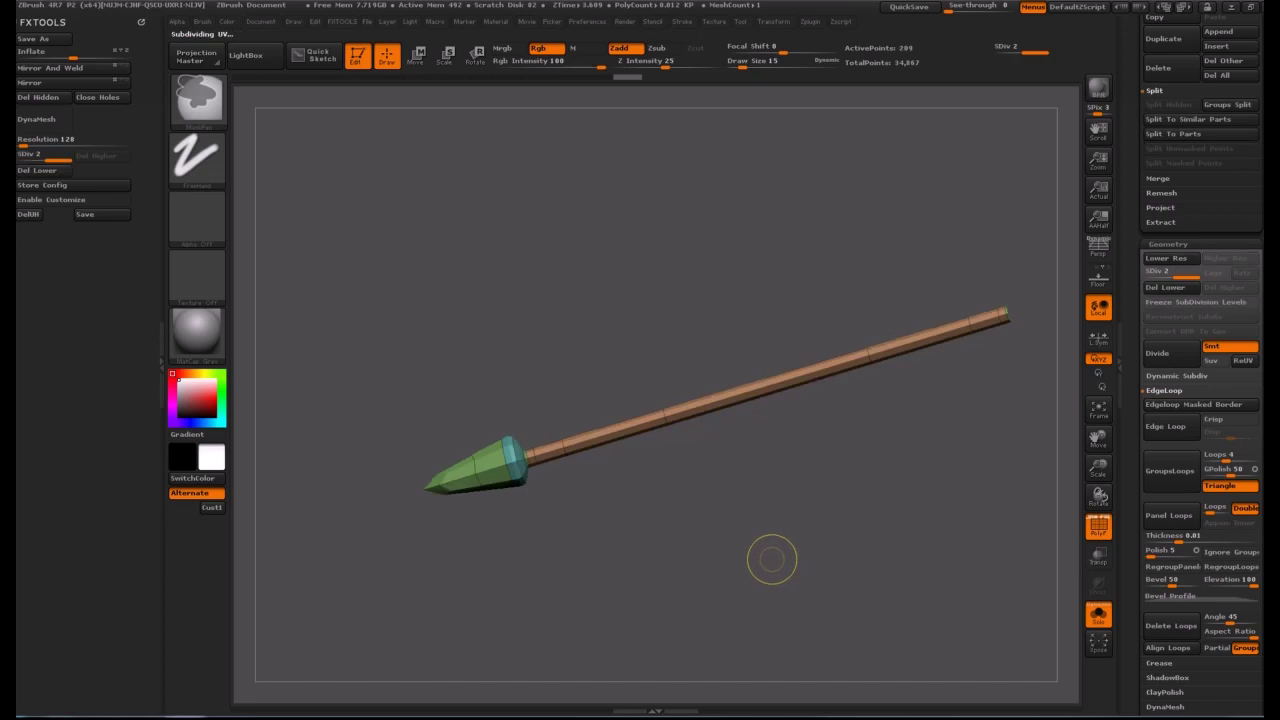
mouse_move(764, 557)
left_mouse_down()
mouse_move(640, 545)
mouse_move(900, 560)
mouse_move(805, 565)
mouse_move(874, 543)
mouse_move(820, 510)
mouse_move(765, 522)
mouse_move(800, 562)
mouse_move(857, 523)
mouse_move(840, 548)
left_mouse_up()
key("ctrl+d")
left_click(1098, 527)
key("ctrl+z")
key("ctrl+z")
Show PolyFrame and insert edge loops near the arrowhead's tip using the ZModeler brush's Insert edge action with the Single EdgeLoop target.
mouse_move(760, 508)
left_mouse_down("alt")
mouse_move(905, 458)
mouse_move(785, 508)
left_mouse_up("alt")
mouse_move(884, 490)
left_mouse_down()
mouse_move(872, 508)
mouse_move(879, 494)
mouse_move(890, 524)
mouse_move(905, 492)
mouse_move(927, 485)
mouse_move(890, 508)
left_mouse_up()
left_click(1098, 526)
left_click_drag(544, 546, 568, 538)
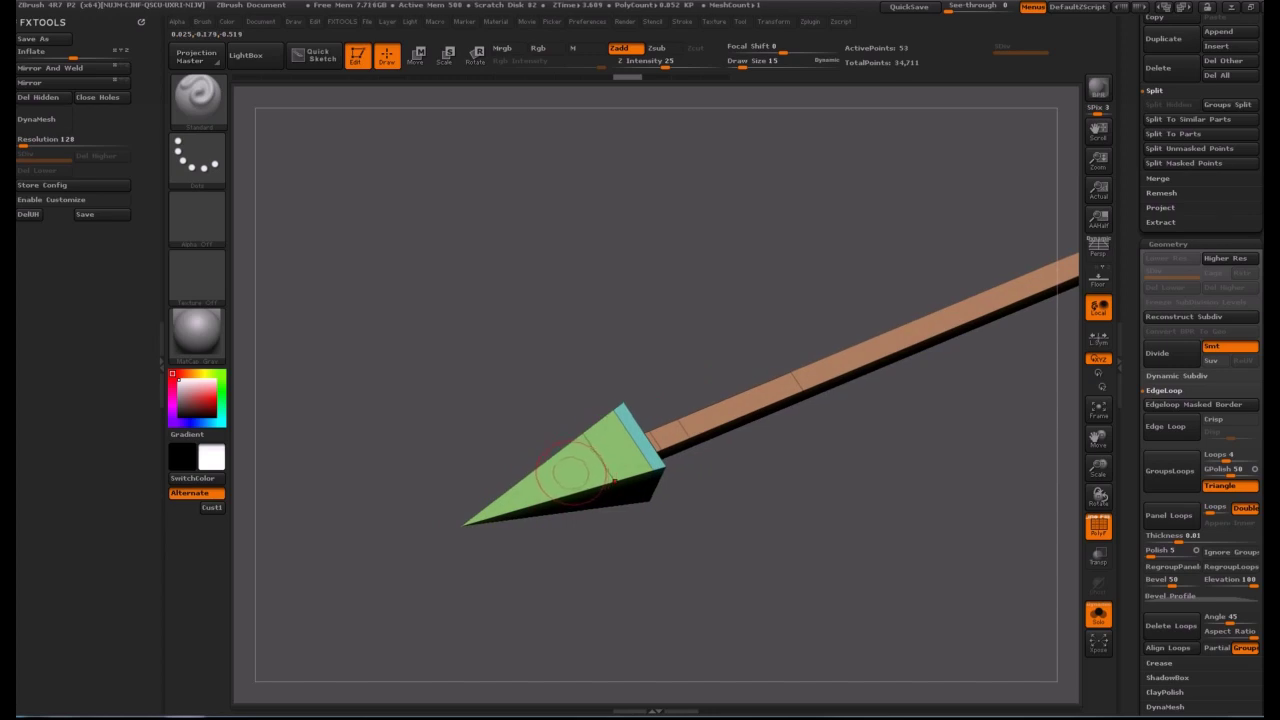
key("b")
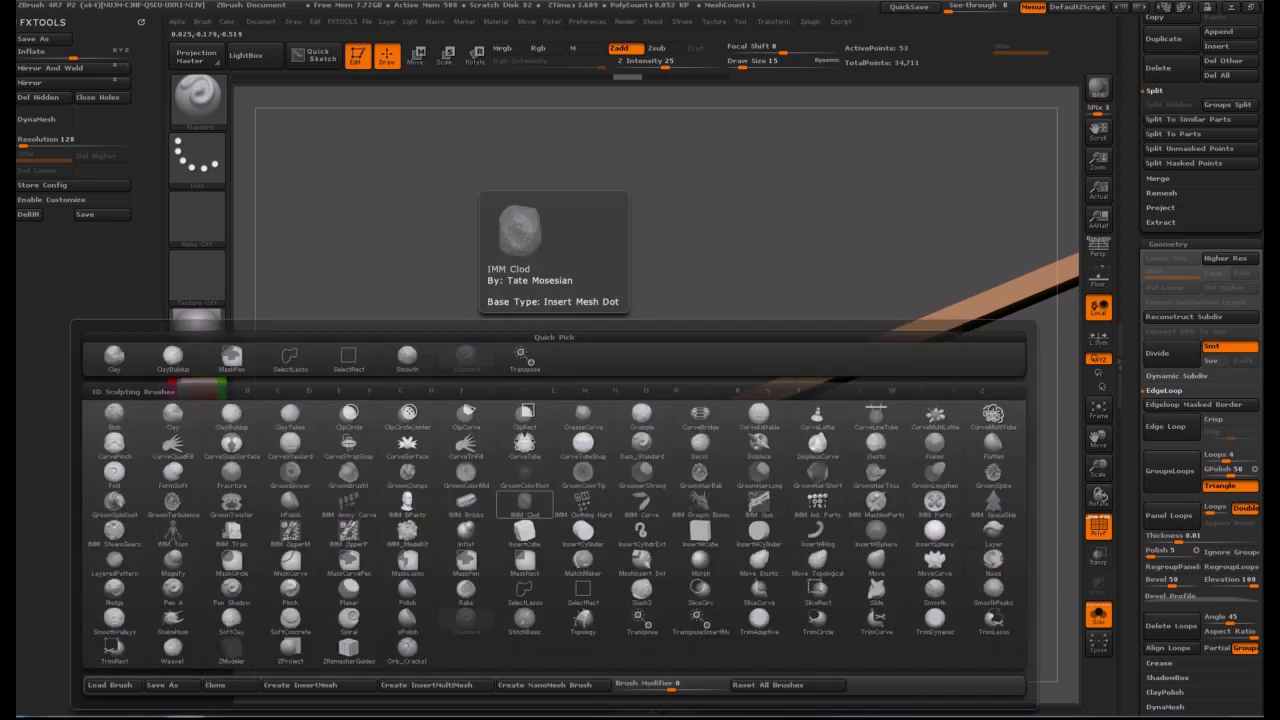
key("z")
key("m")
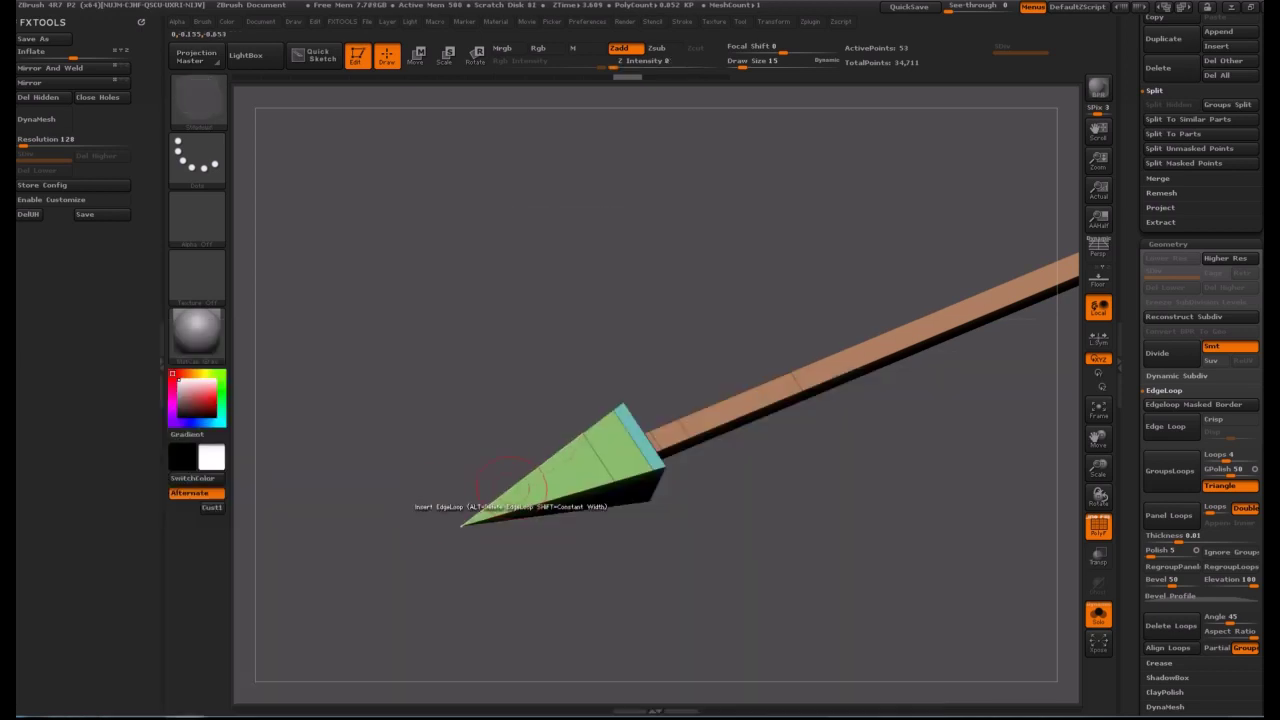
key("space")
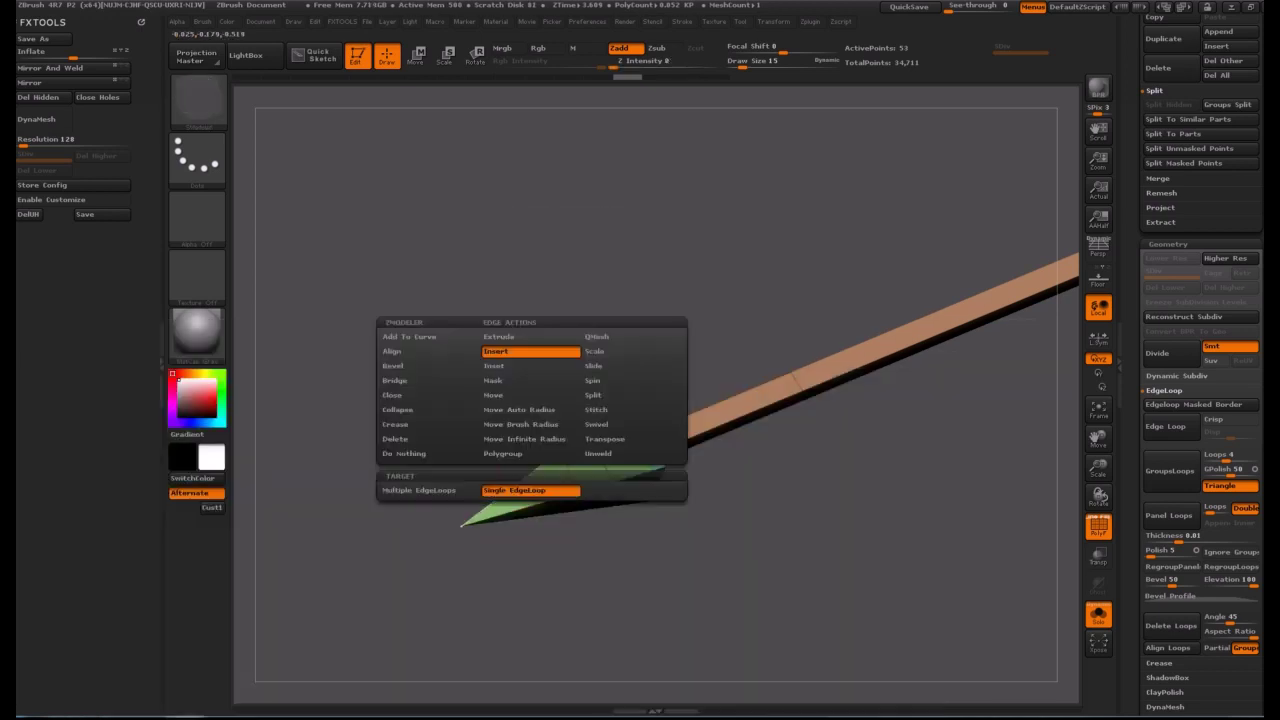
left_click(530, 490)
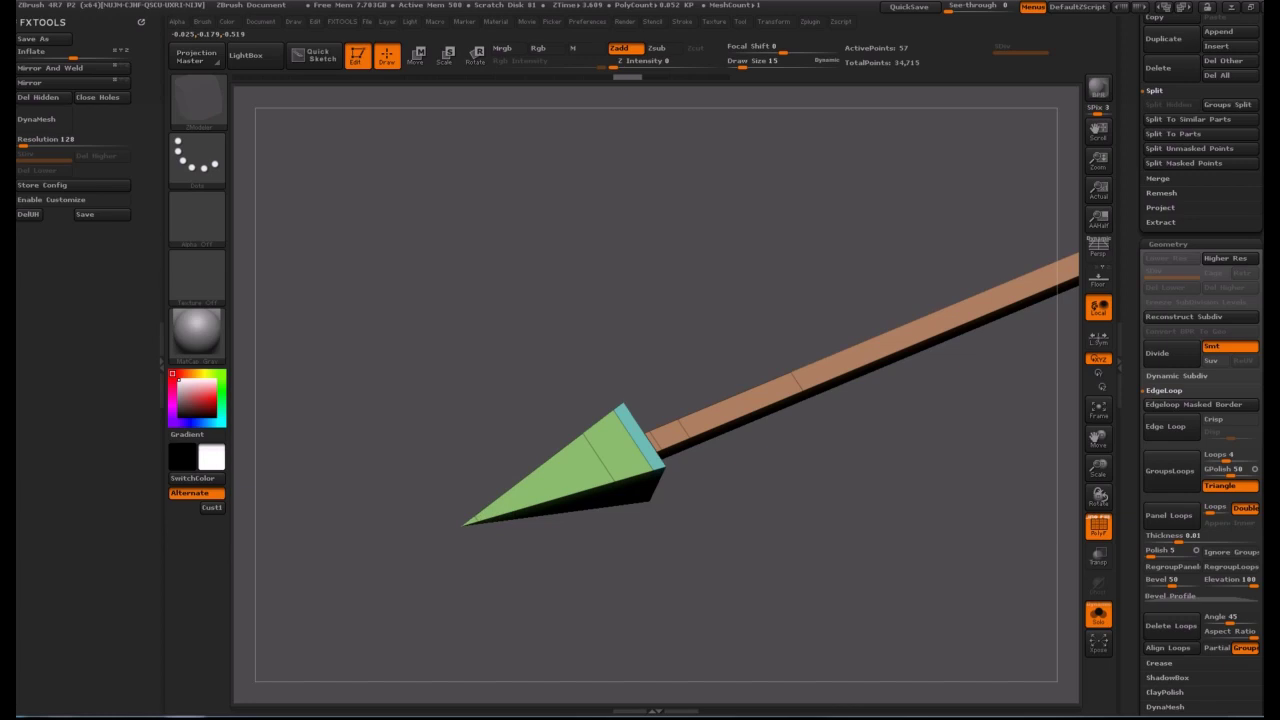
left_click(517, 493)
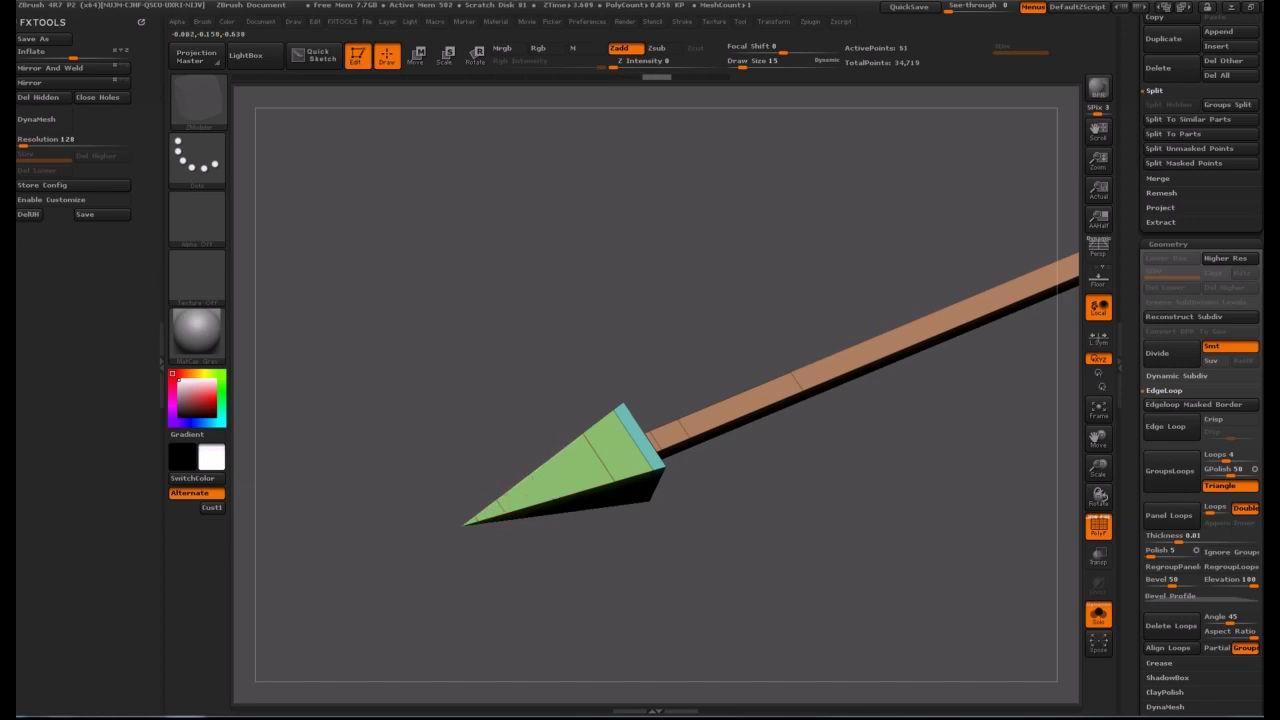
Subdivide the arrow to SDiv 4 and turn off PolyFrame to inspect its smooth shape.
left_click(1171, 353)
left_click(1171, 353)
key("ctrl+d")
left_click(1098, 523)
left_click_drag(996, 542, 996, 425, "alt")
left_click_drag(780, 356, 891, 414)
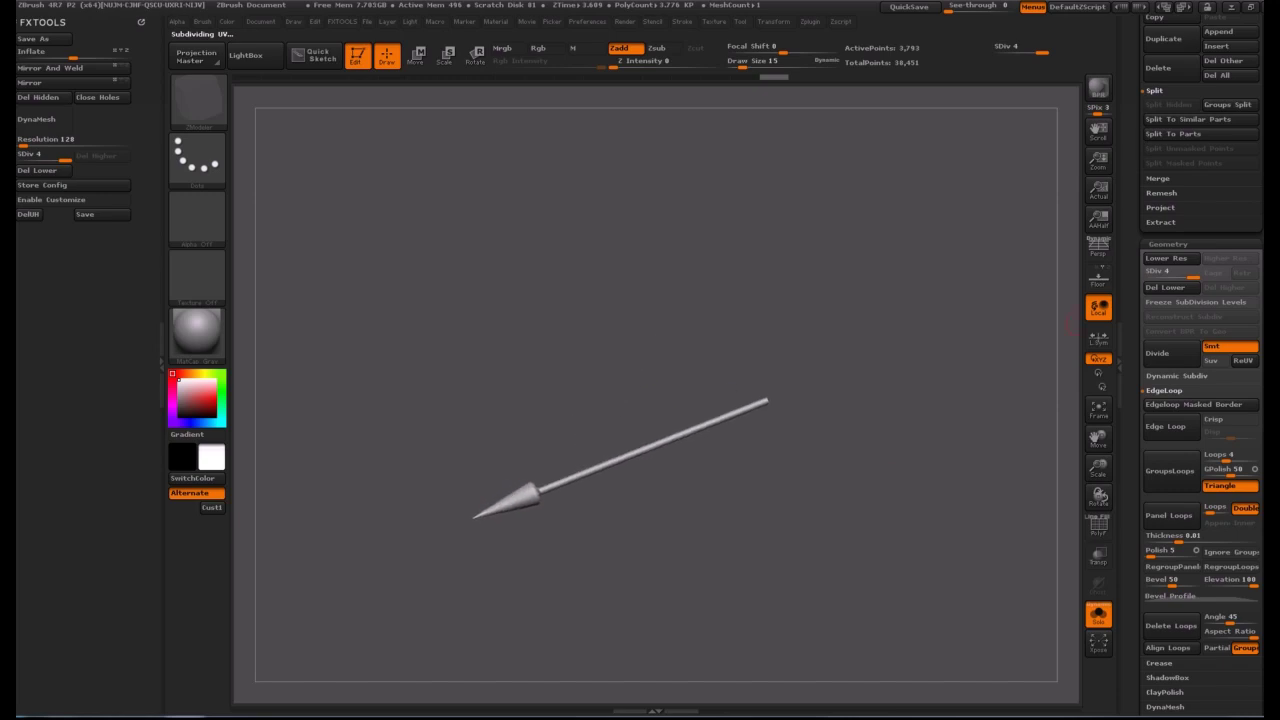